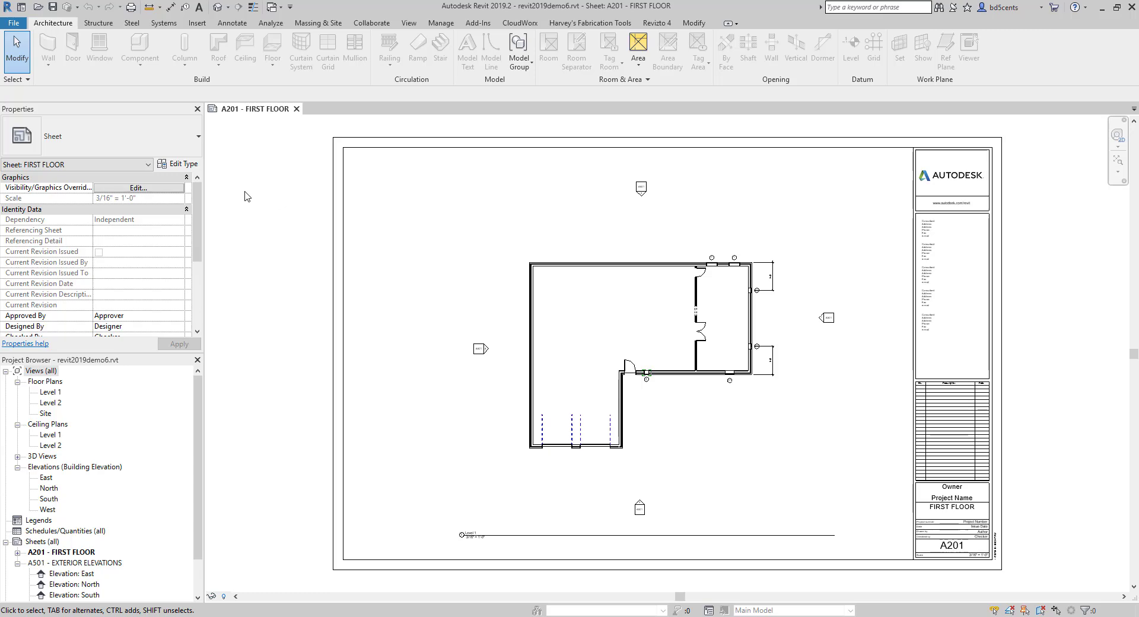
- Open the Level 1 floor plan and load the RPC Beetle family from the US Imperial Entourage folder for component placement
double_click(63, 390)
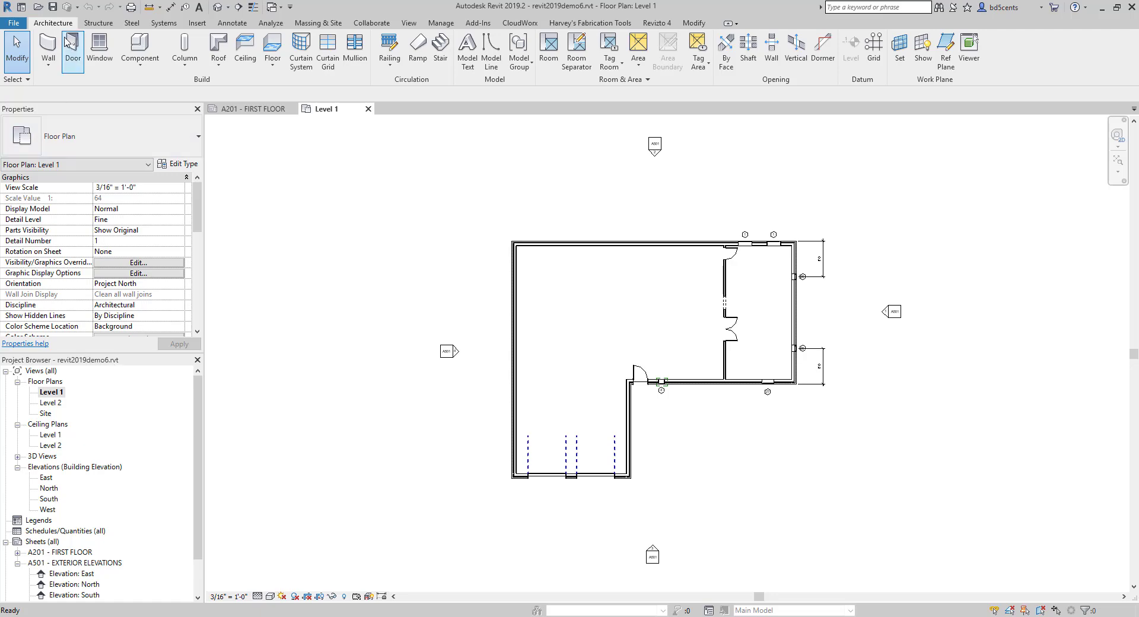
click(135, 70)
click(152, 89)
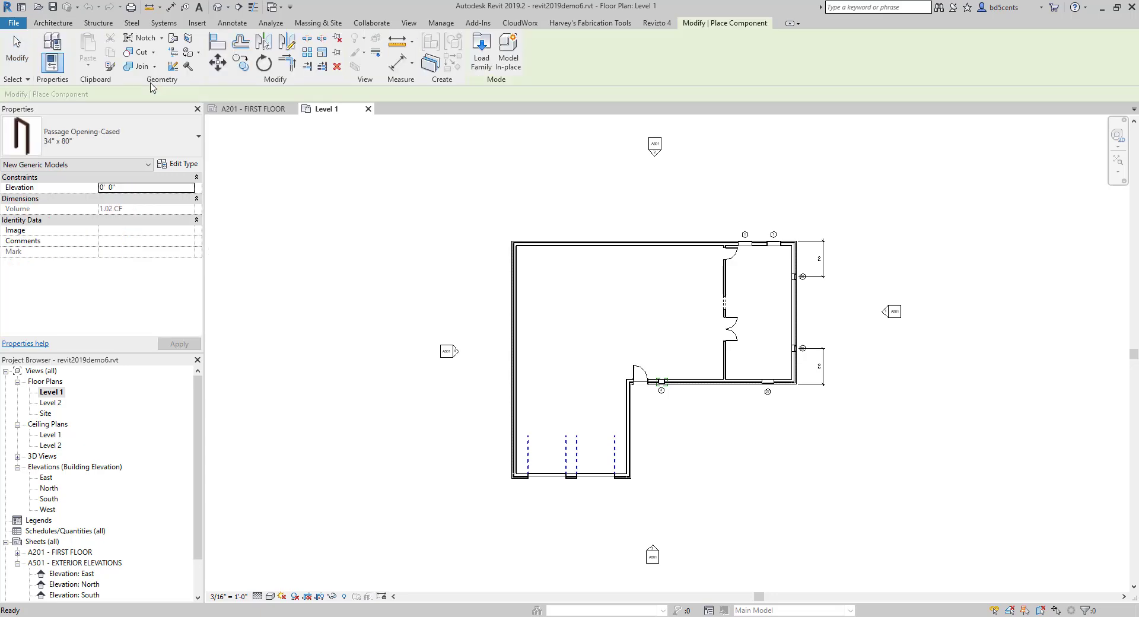
click(481, 53)
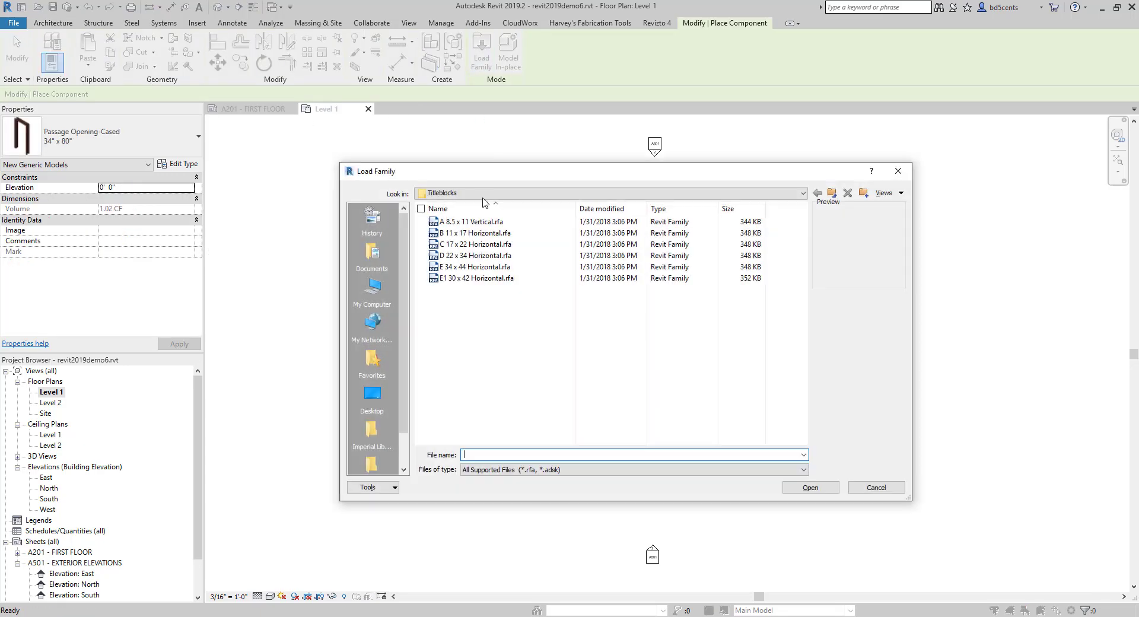
click(833, 193)
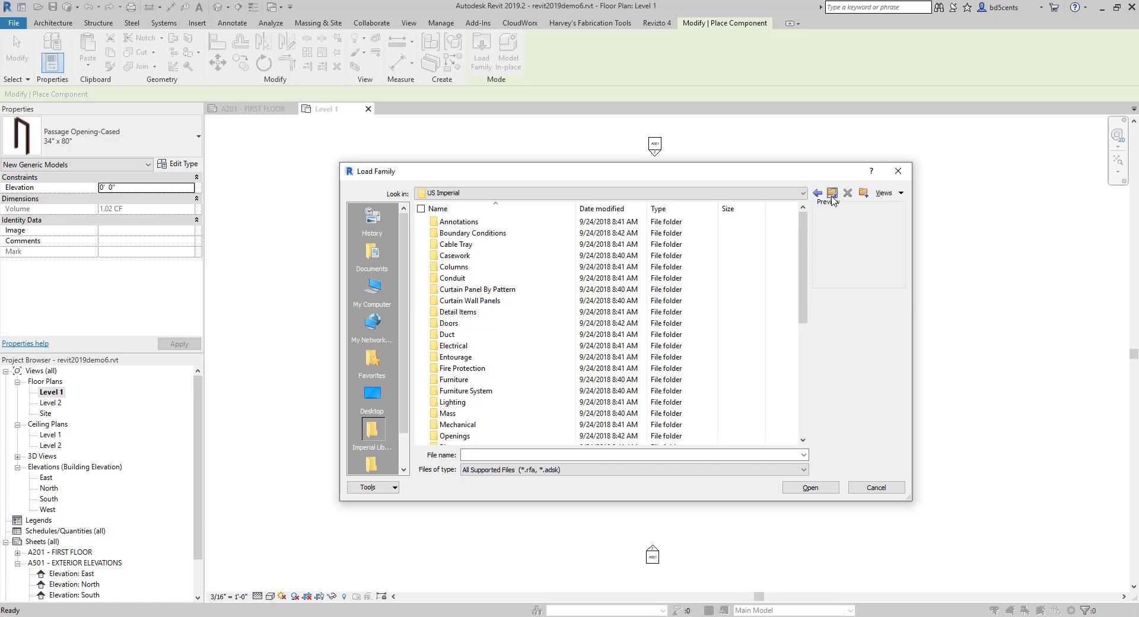
double_click(452, 357)
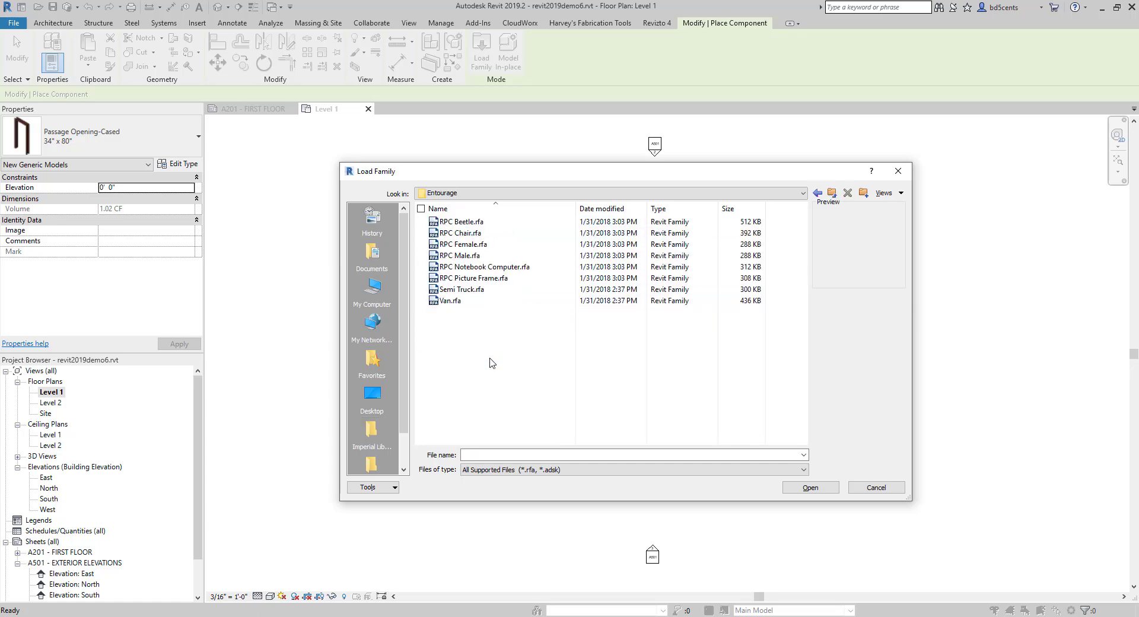
click(459, 222)
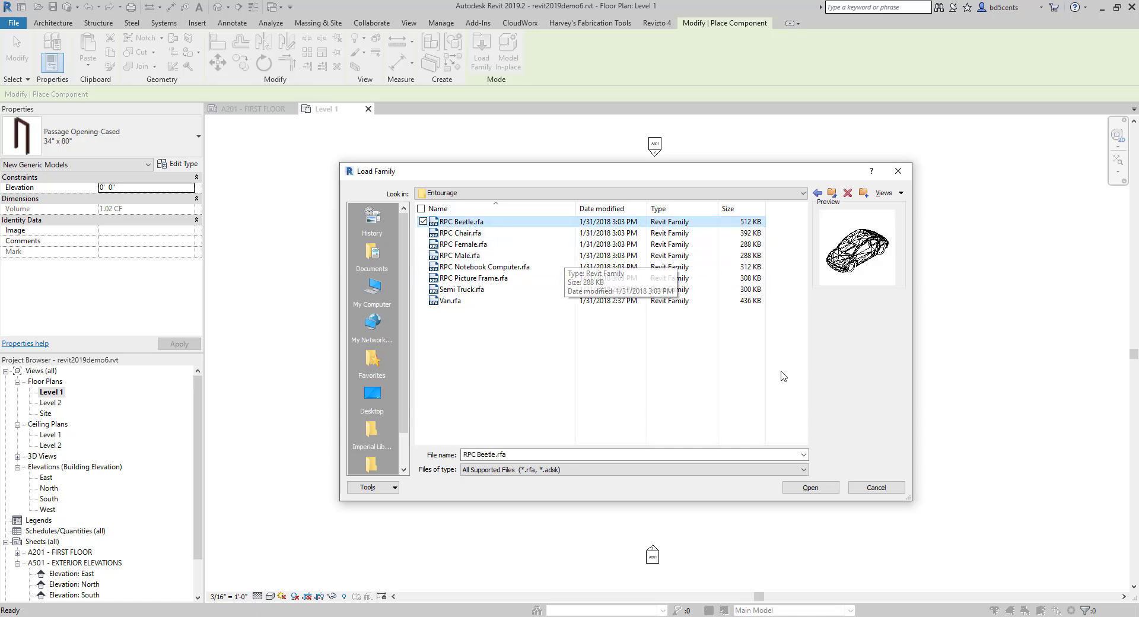
click(802, 489)
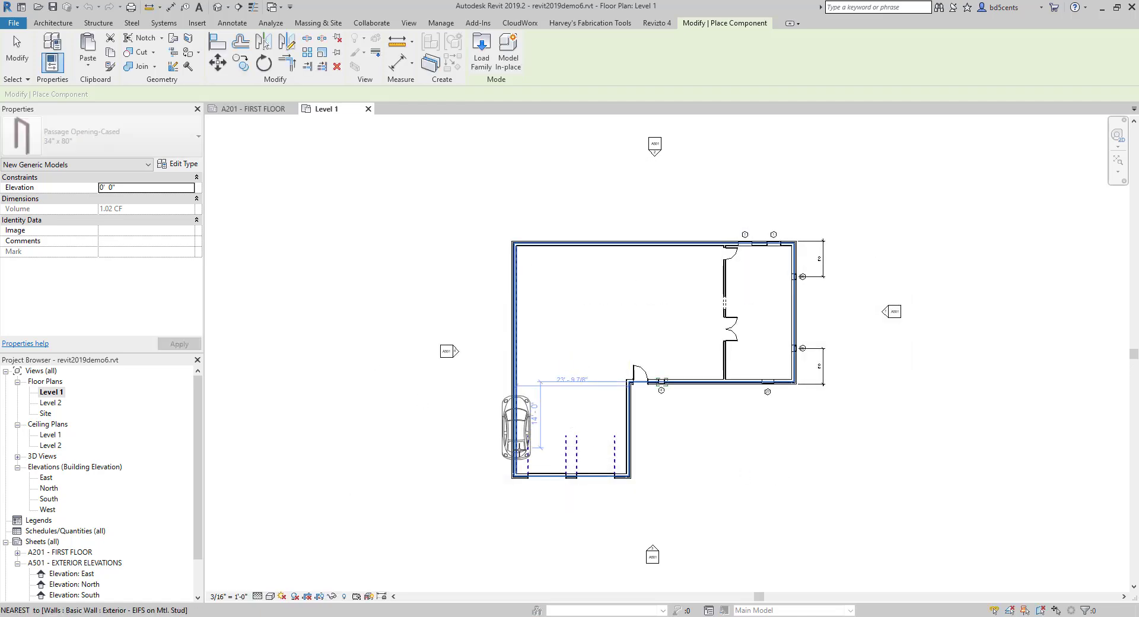
- Place two RPC Beetle cars side by side in the garage, each centred on one of the garage doors
scroll(518, 450, up, 5)
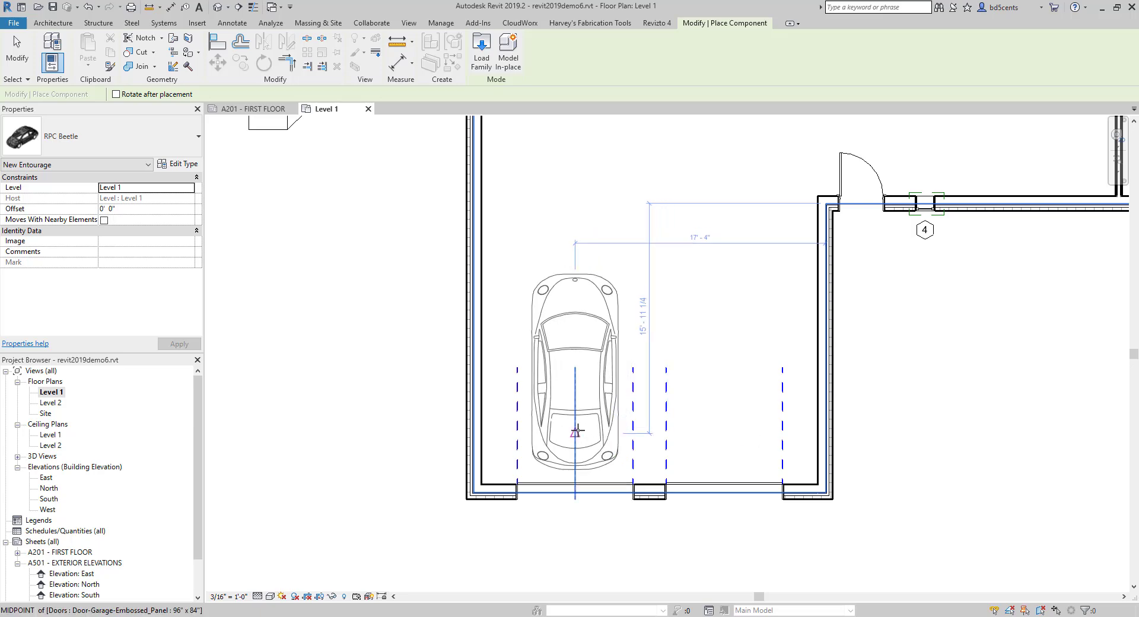
click(577, 431)
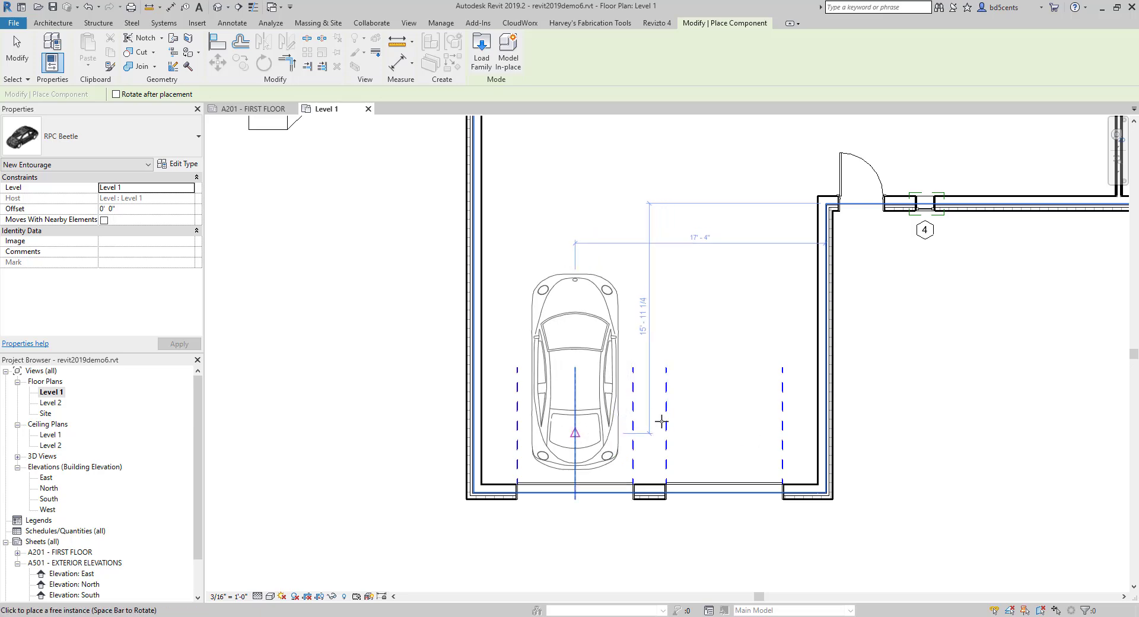
click(721, 435)
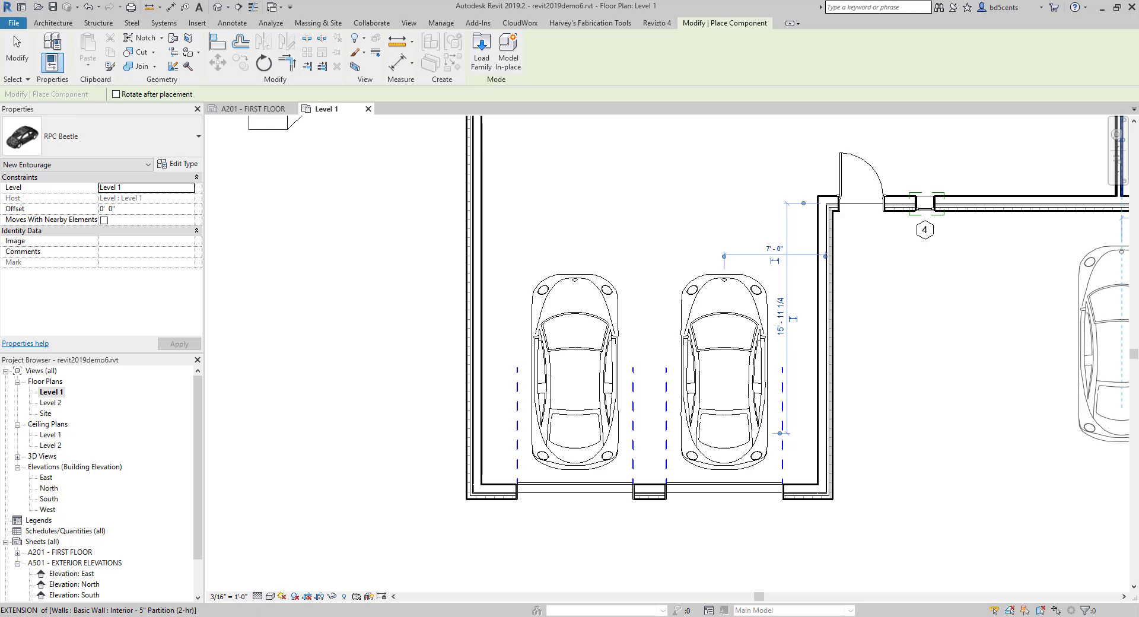
key(Escape)
key(Escape)
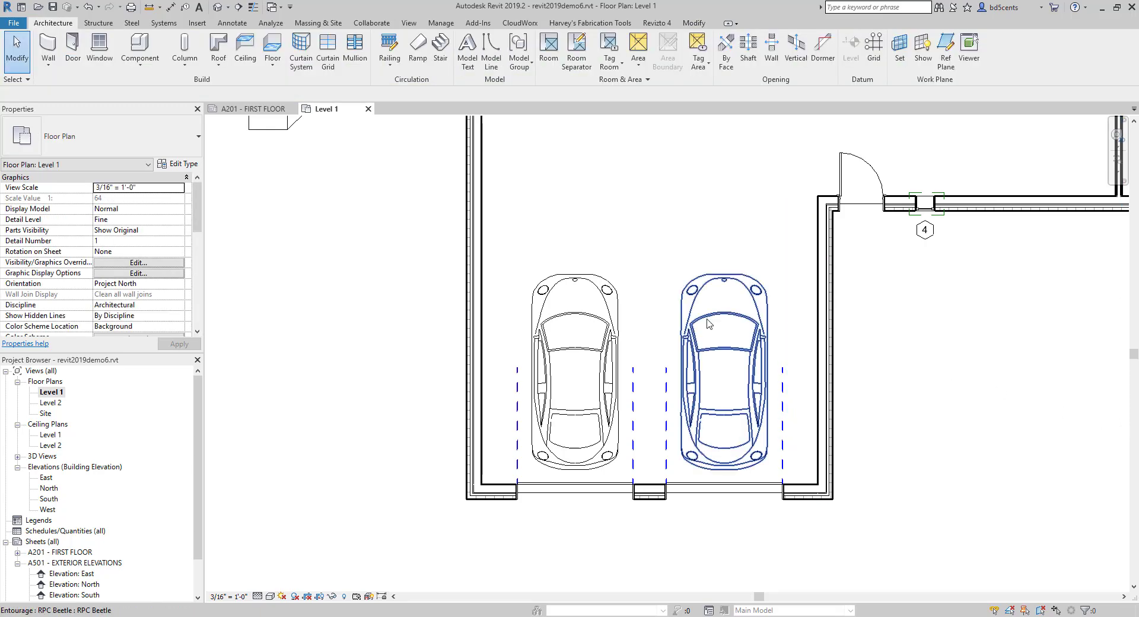
scroll(652, 380, down, 2)
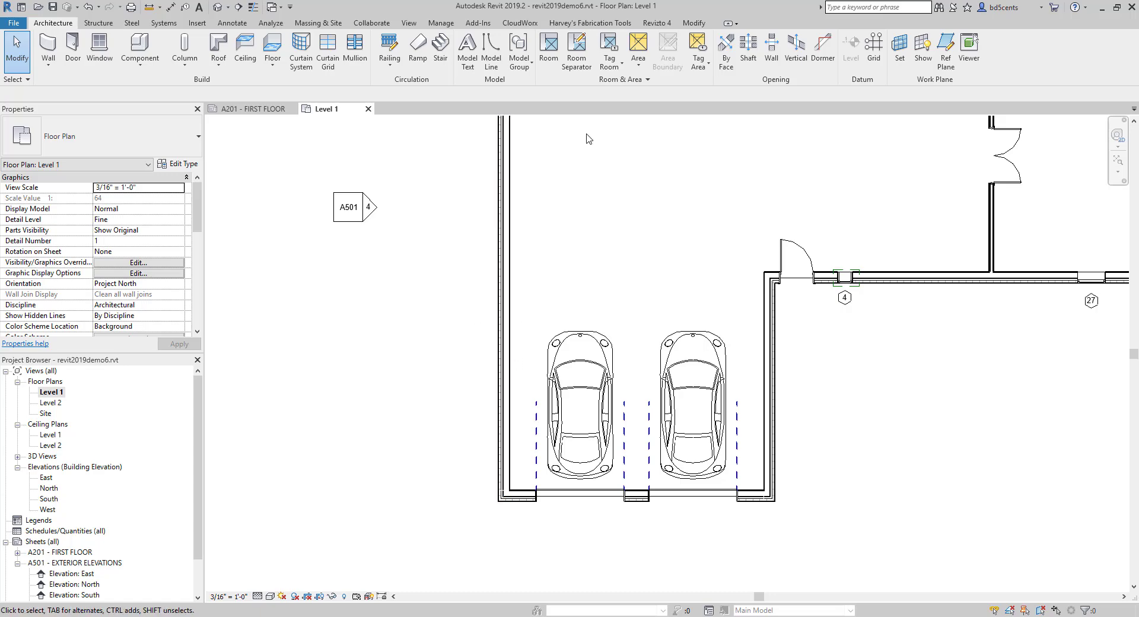
click(694, 23)
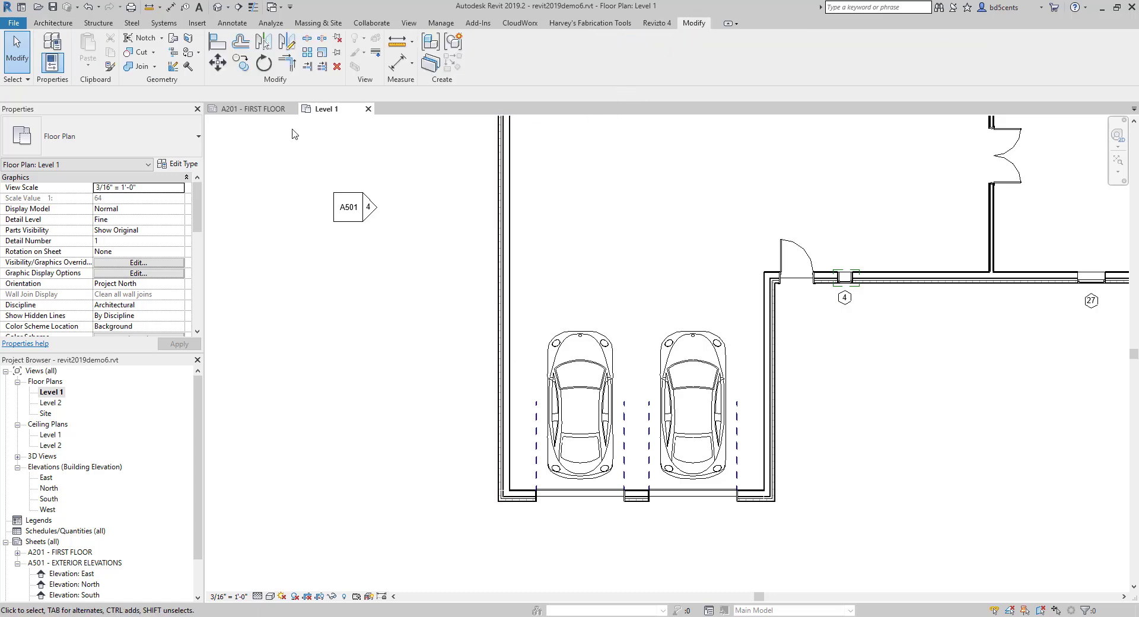
click(227, 51)
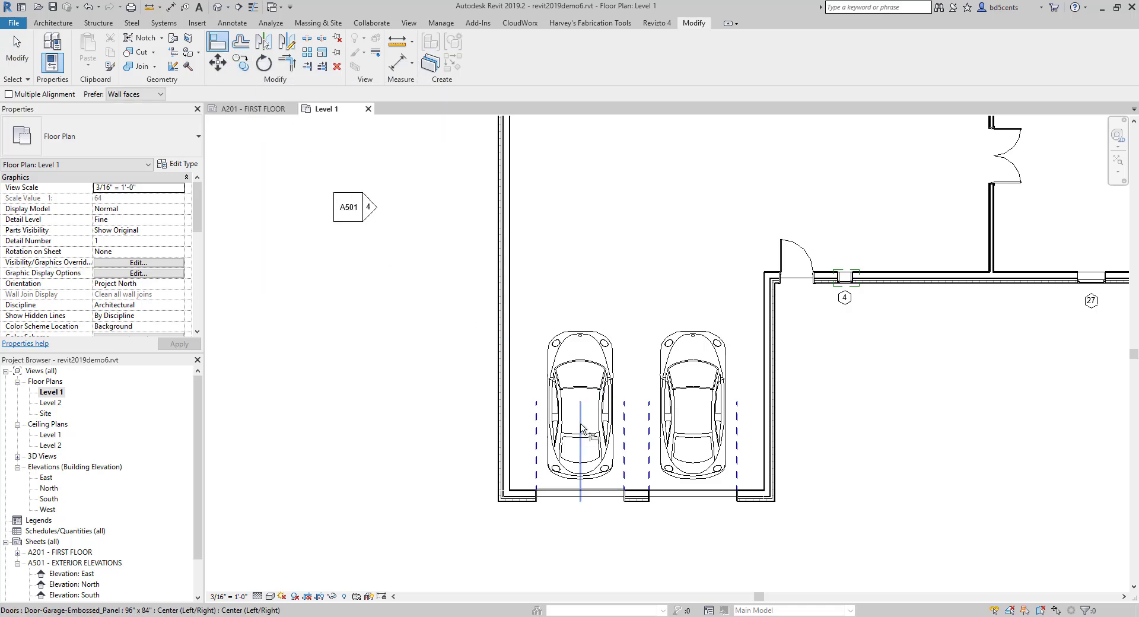
click(579, 389)
key(Escape)
key(Escape)
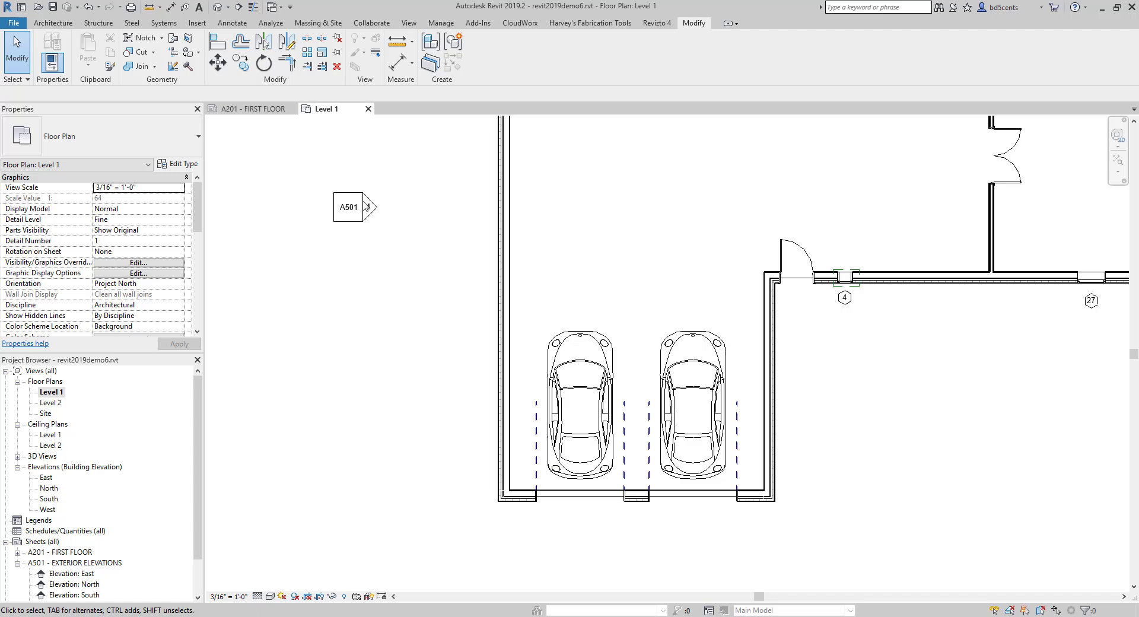
- Align the centreline of each car with the centre of its garage door
click(218, 48)
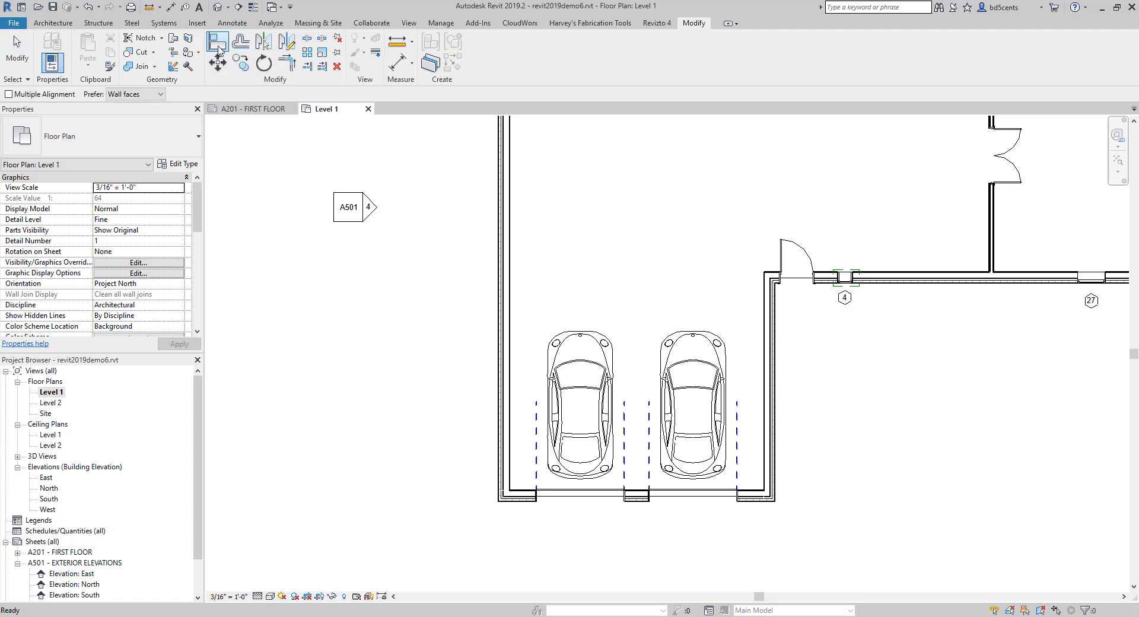
click(580, 497)
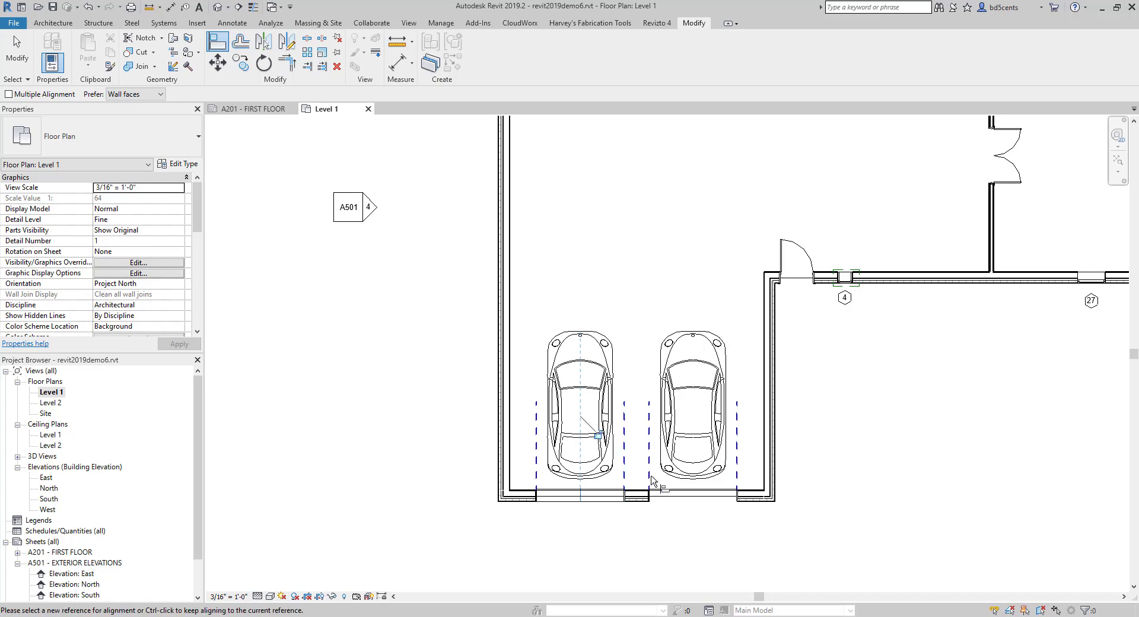
click(694, 491)
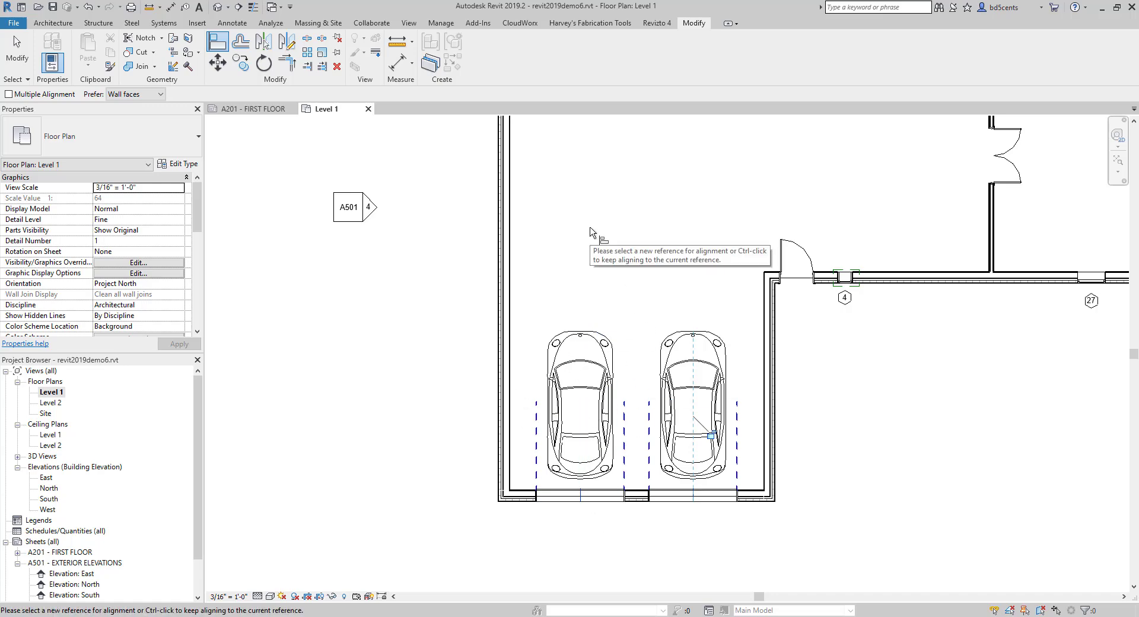
key(Escape)
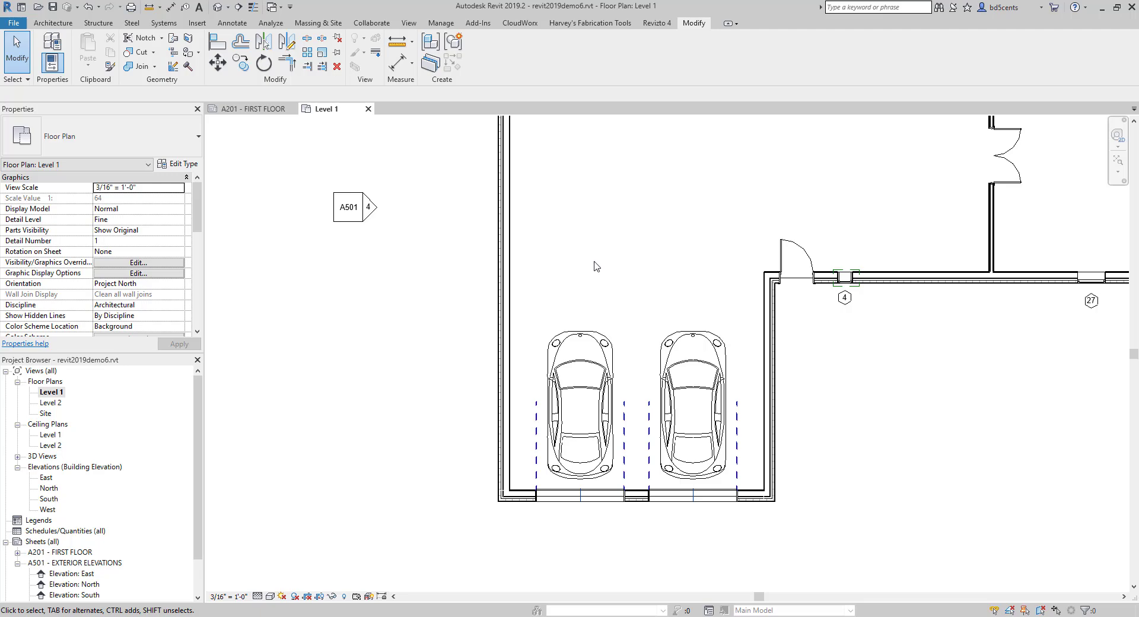
- Cut a Building Section horizontally across the garage through both cars, from outside the west wall to beyond the garage's east wall
scroll(605, 260, down, 3)
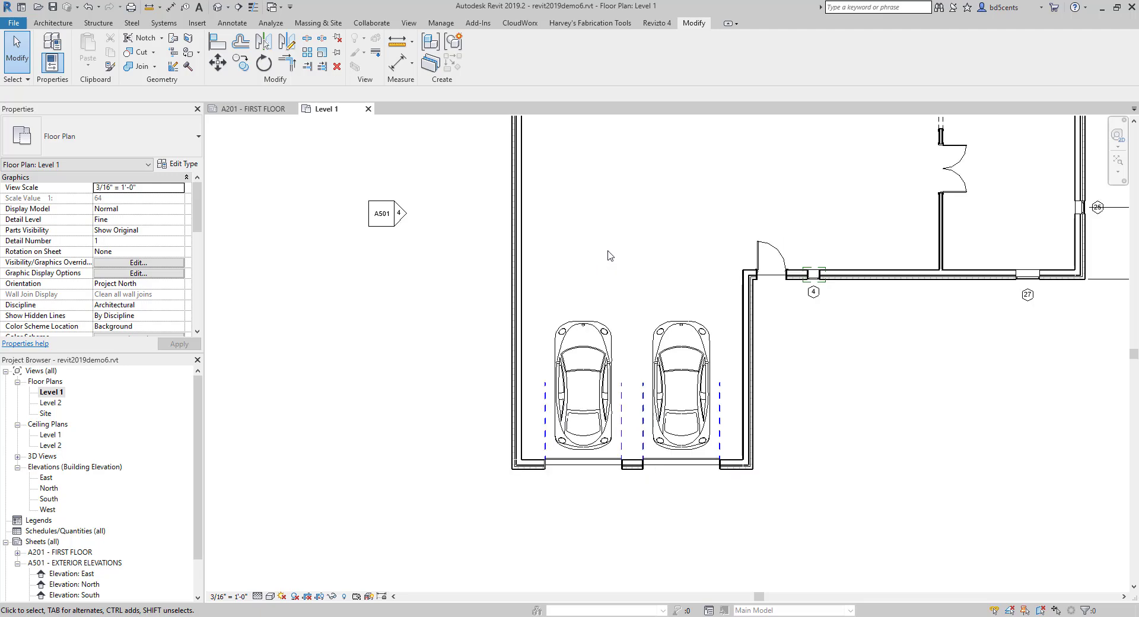
scroll(590, 324, up, 1)
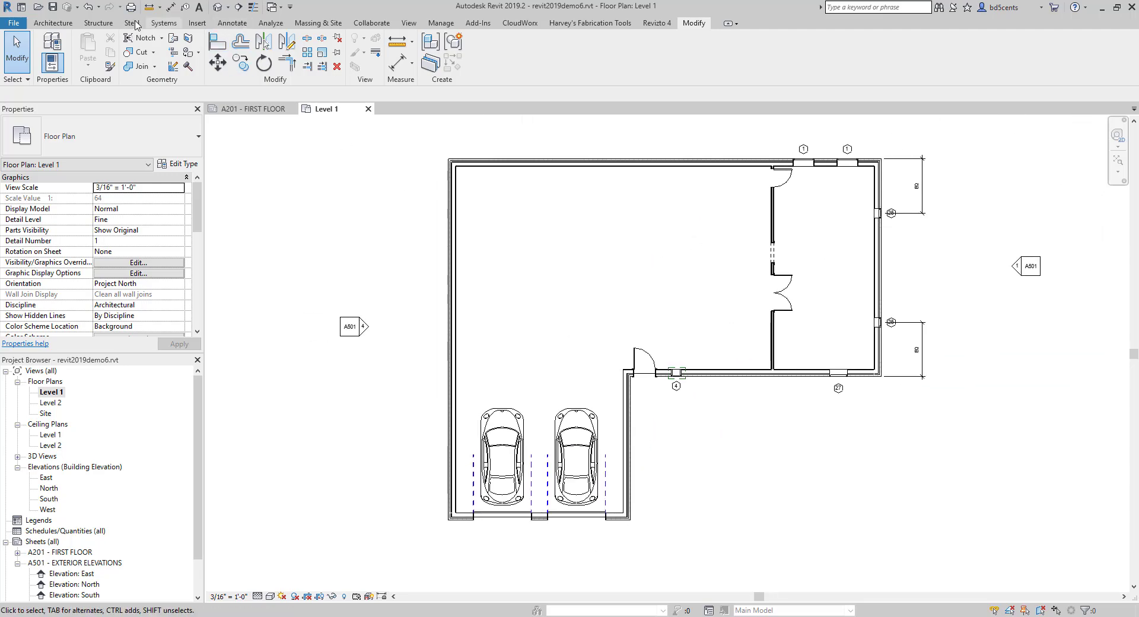
click(409, 22)
click(401, 71)
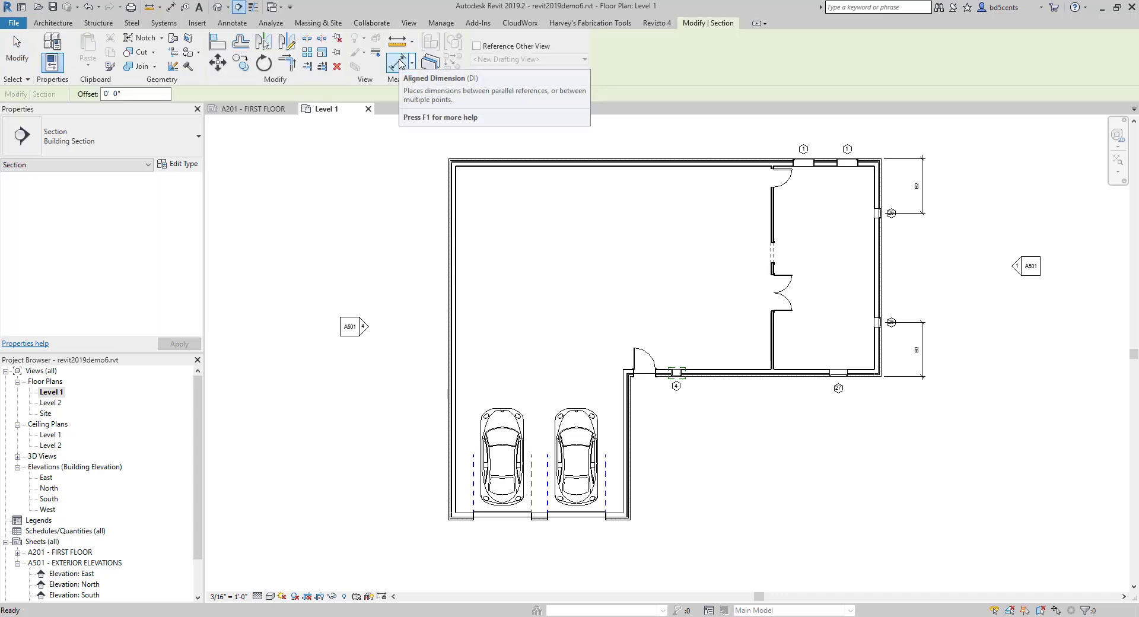
click(87, 146)
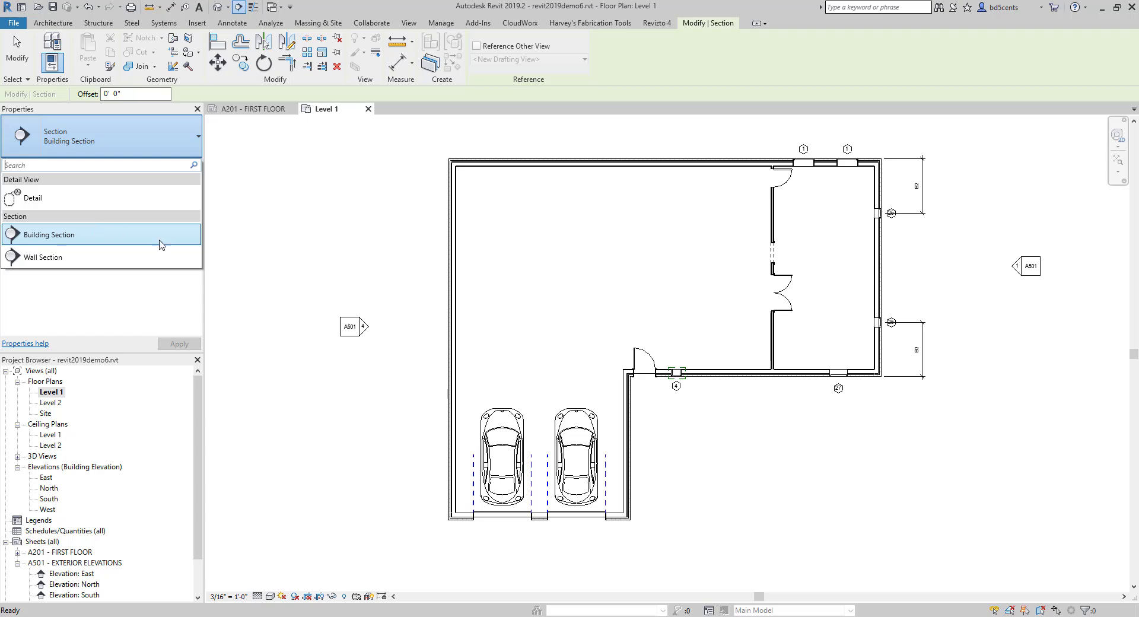
middle_drag(399, 263, 371, 272)
scroll(399, 264, down, 1)
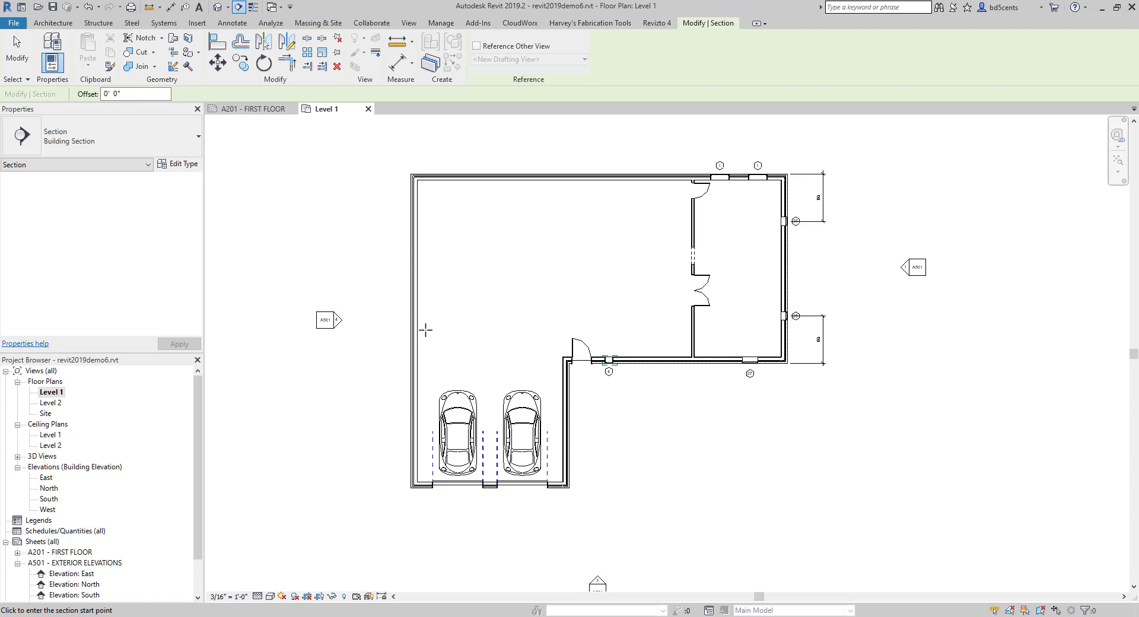
click(360, 435)
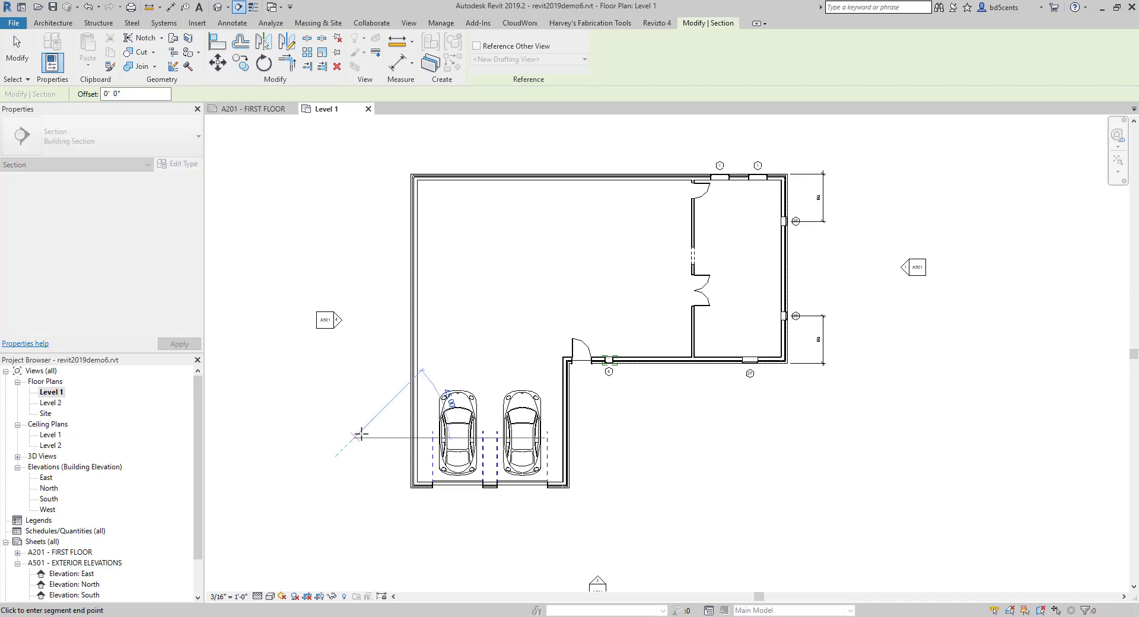
click(622, 437)
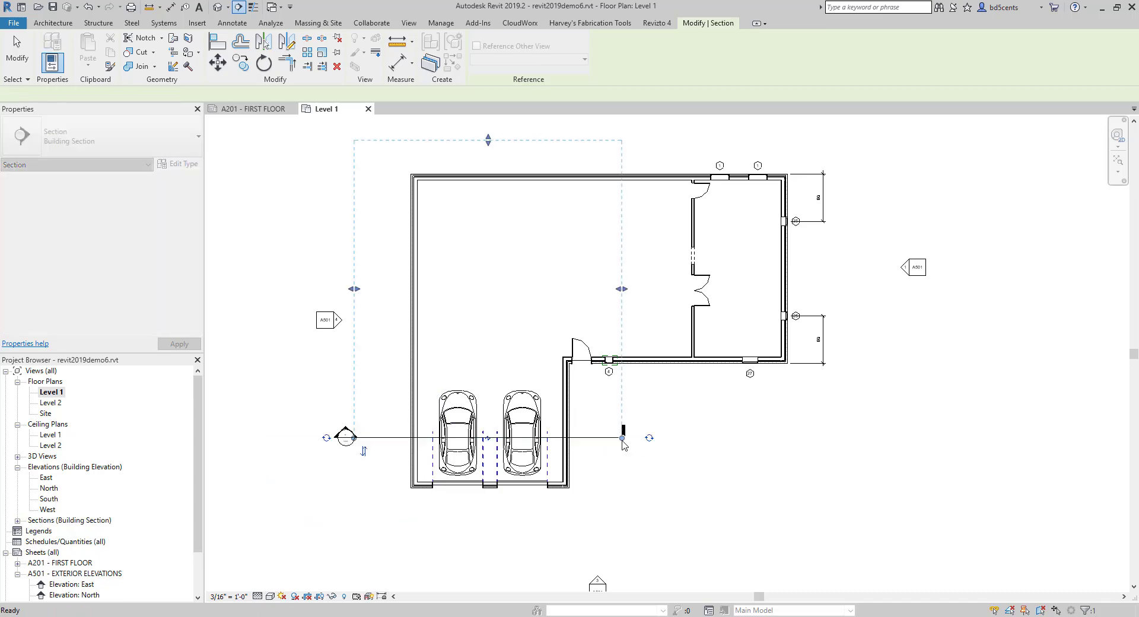
key(Escape)
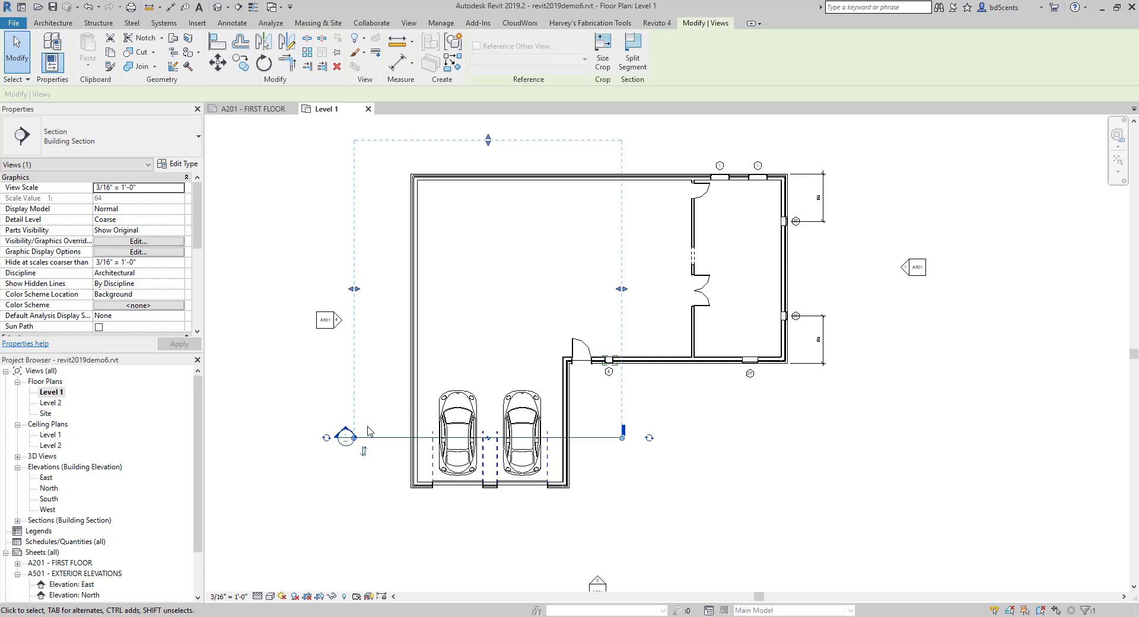
click(236, 446)
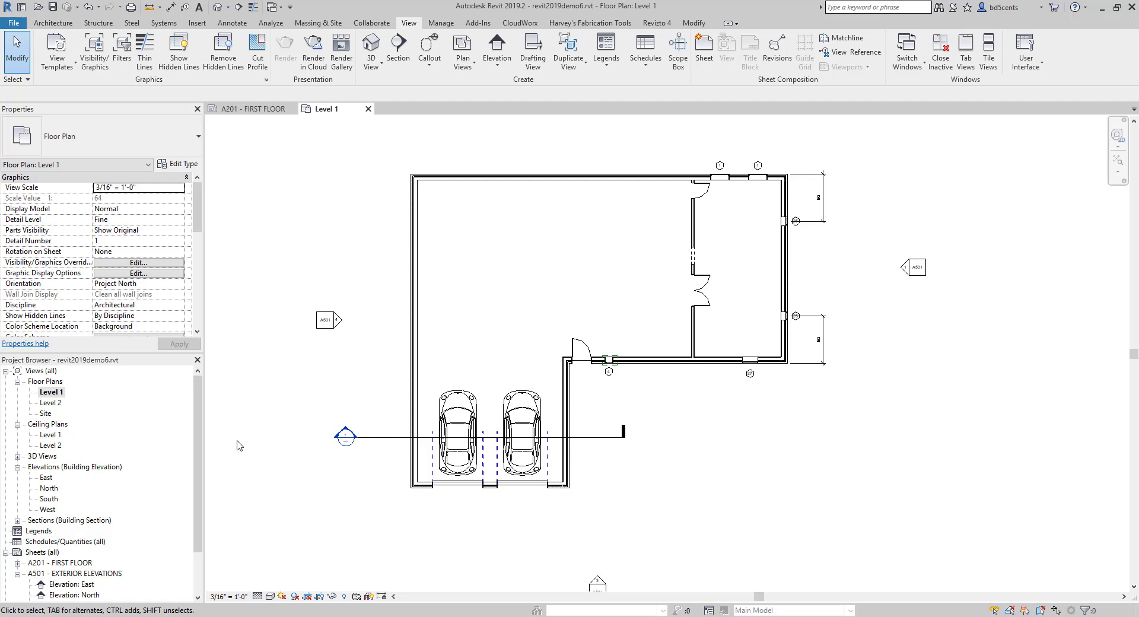
- Expand the building sections in the project and open the Section 1 view
scroll(63, 484, down, 2)
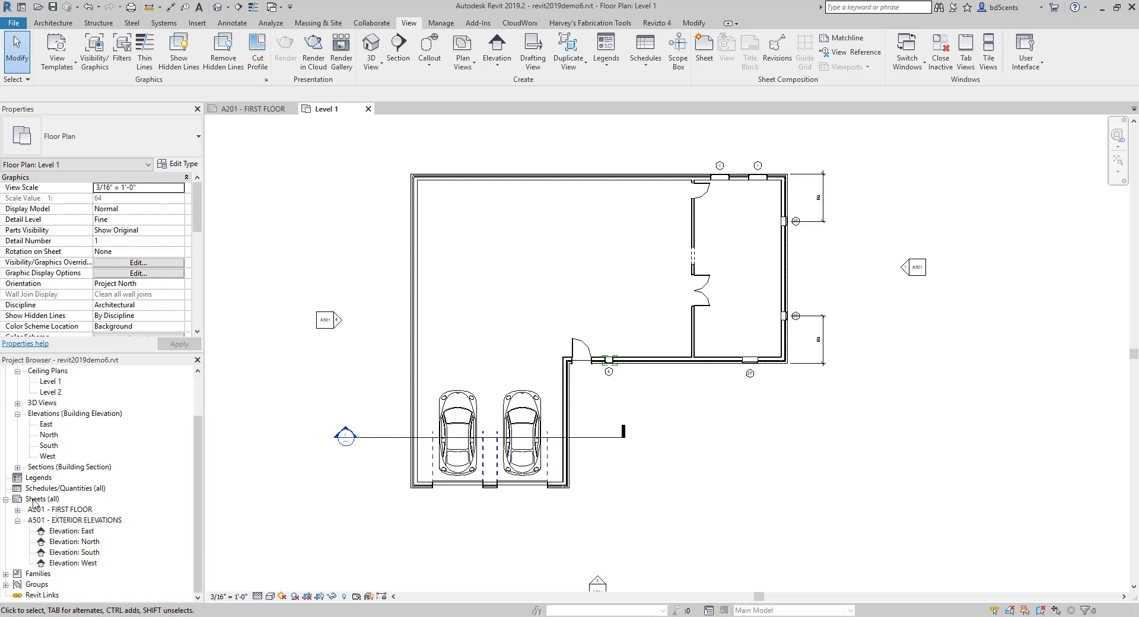
click(18, 467)
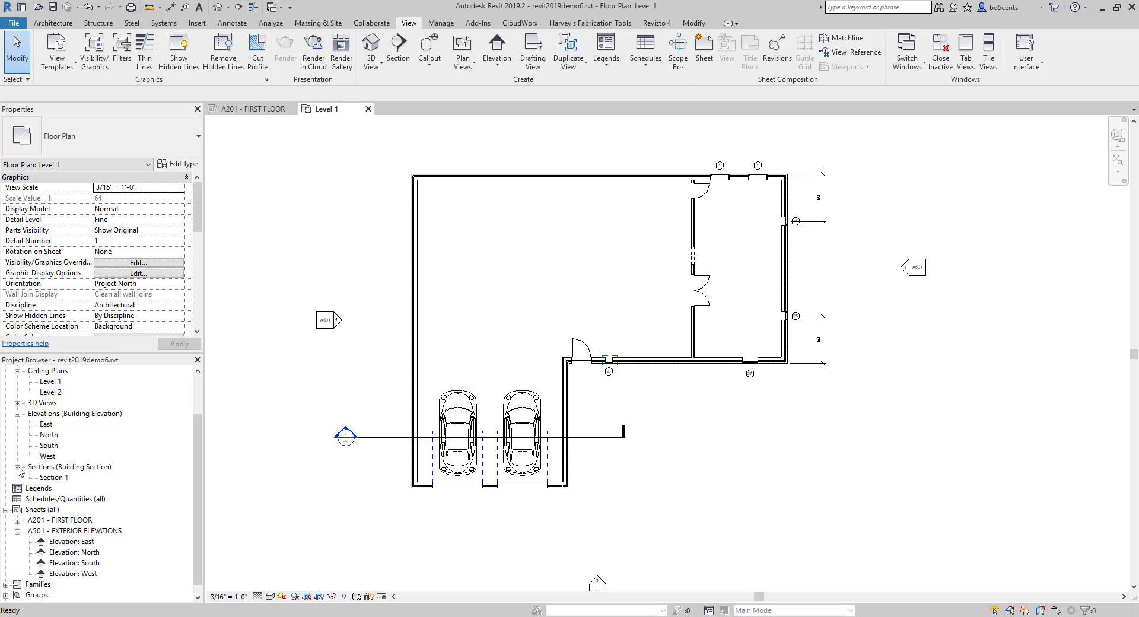
click(54, 478)
double_click(53, 478)
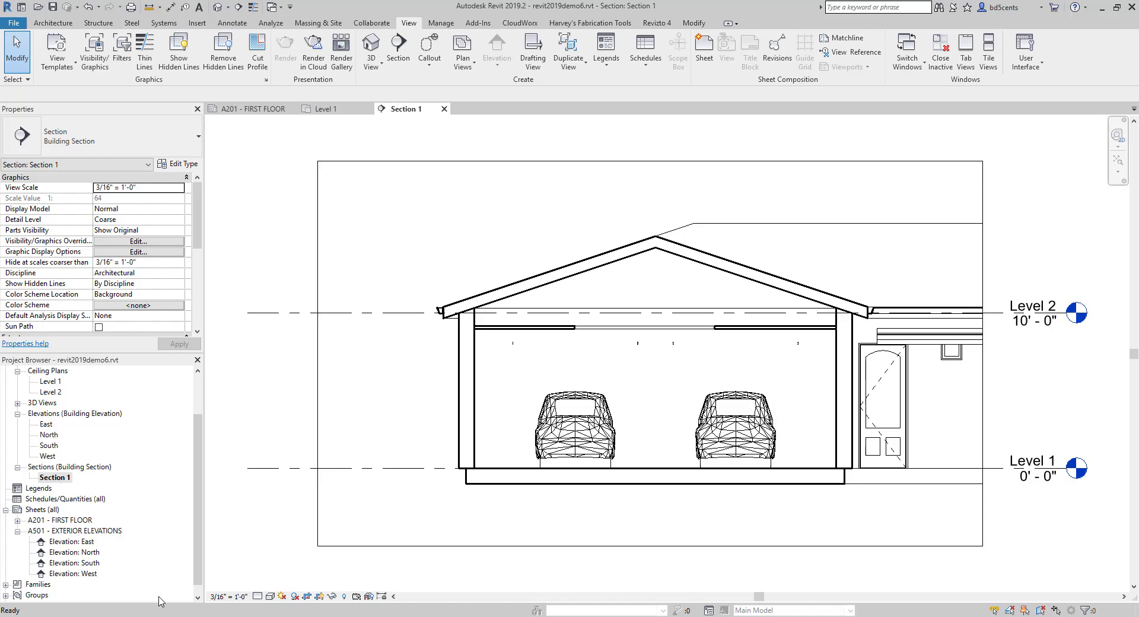
- Set the detail level of the section view to Medium
click(257, 594)
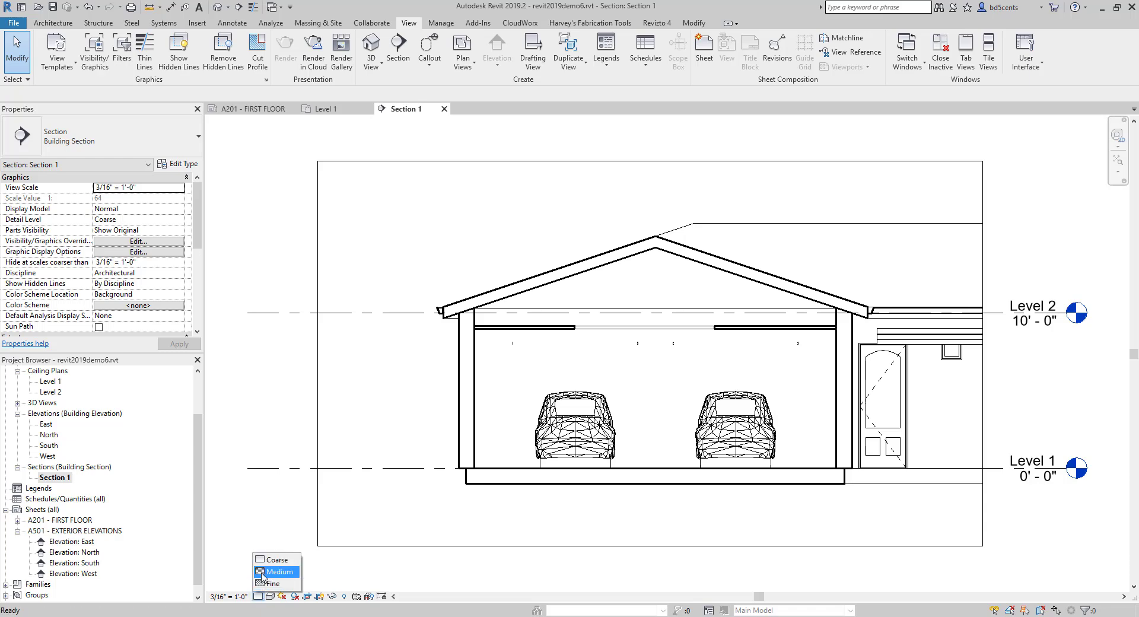
click(264, 575)
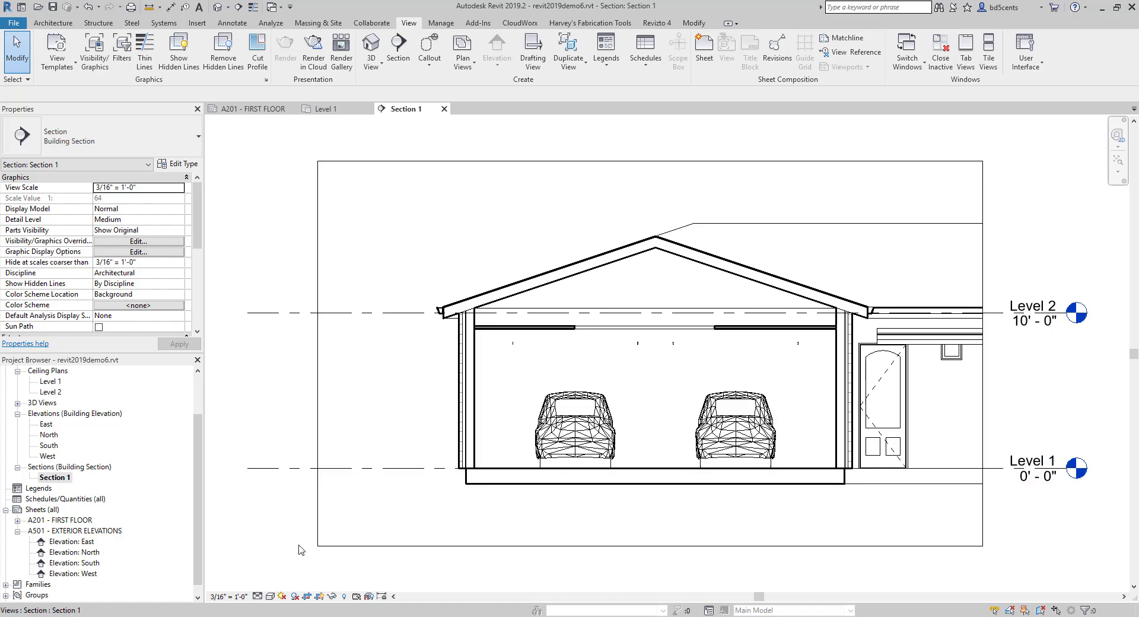
click(269, 596)
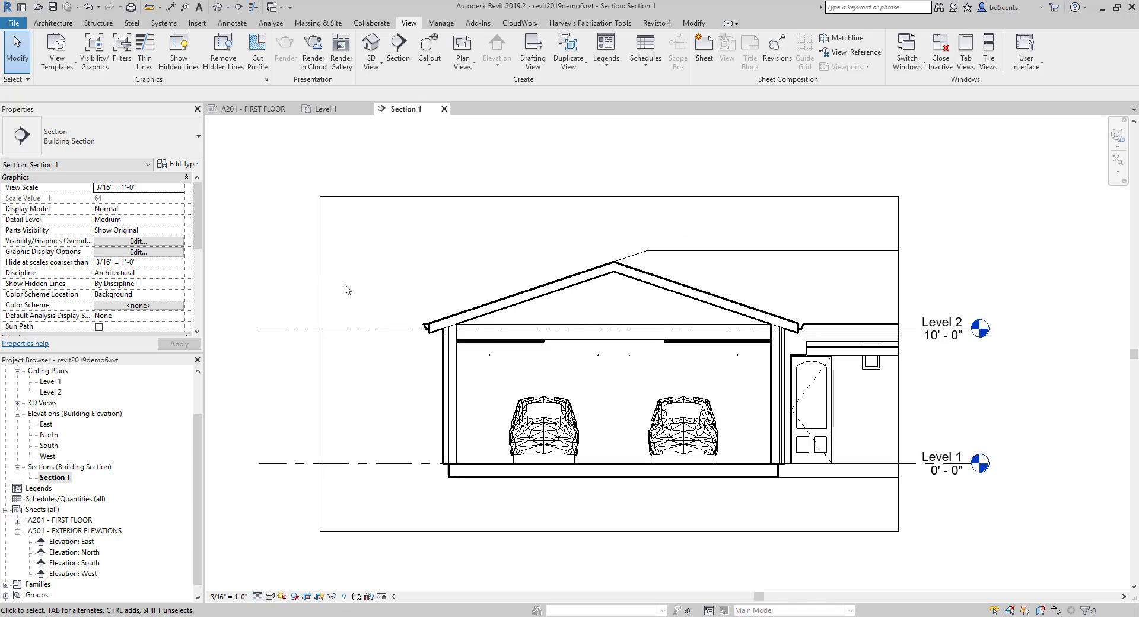
- Try to hide the crop boundary of the section view with Hide in View
click(316, 259)
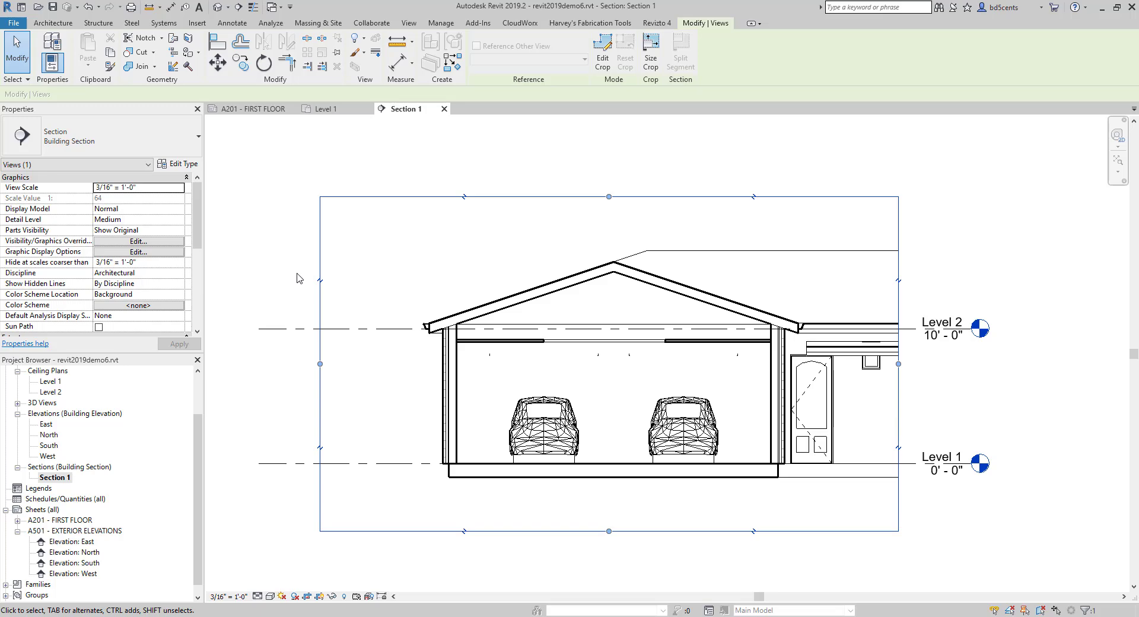
right_click(433, 200)
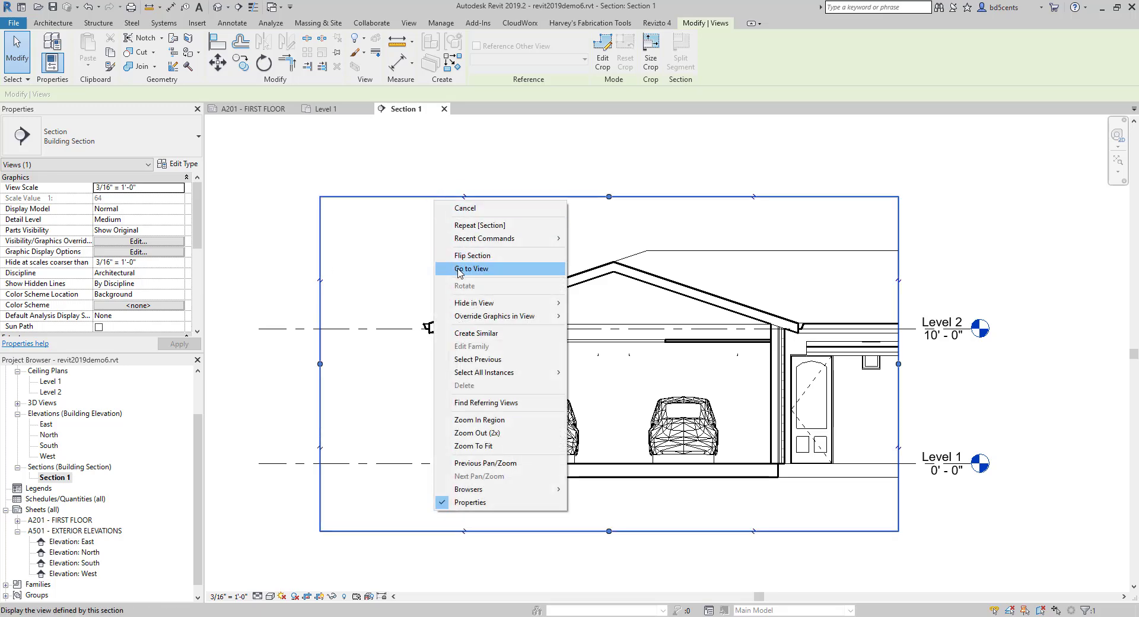
mouse_move(556, 300)
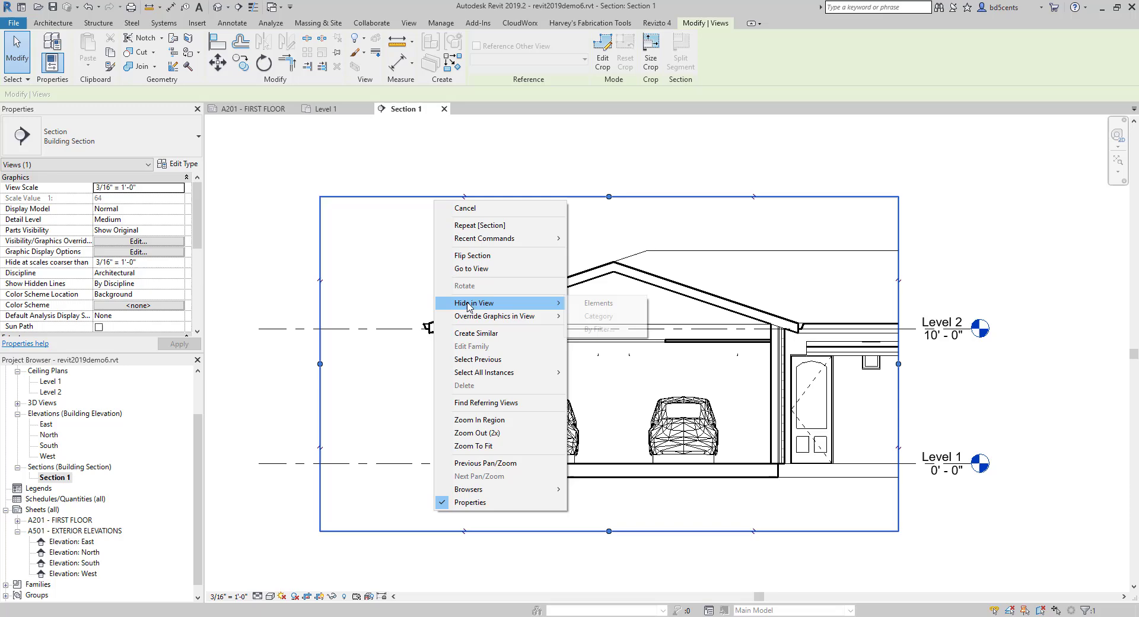
click(588, 305)
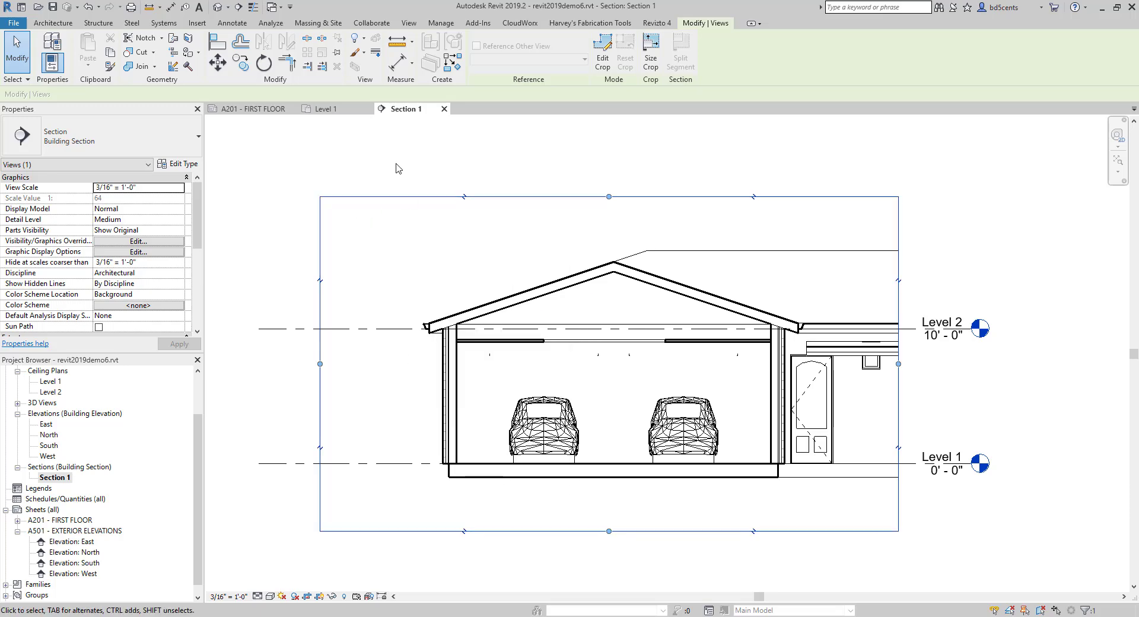
- Narrow the section view's crop region from both sides so its vertical edges sit closer to the garage
drag(320, 364, 400, 364)
scroll(887, 363, down, 3)
middle_drag(889, 363, 541, 317)
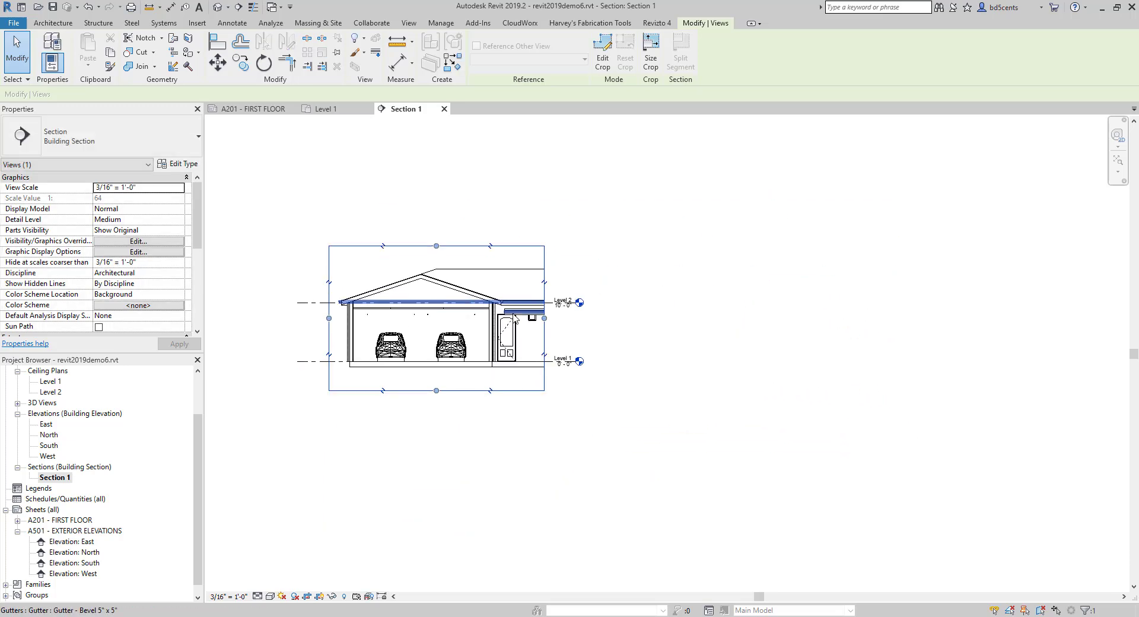
scroll(542, 317, up, 1)
drag(544, 317, 515, 316)
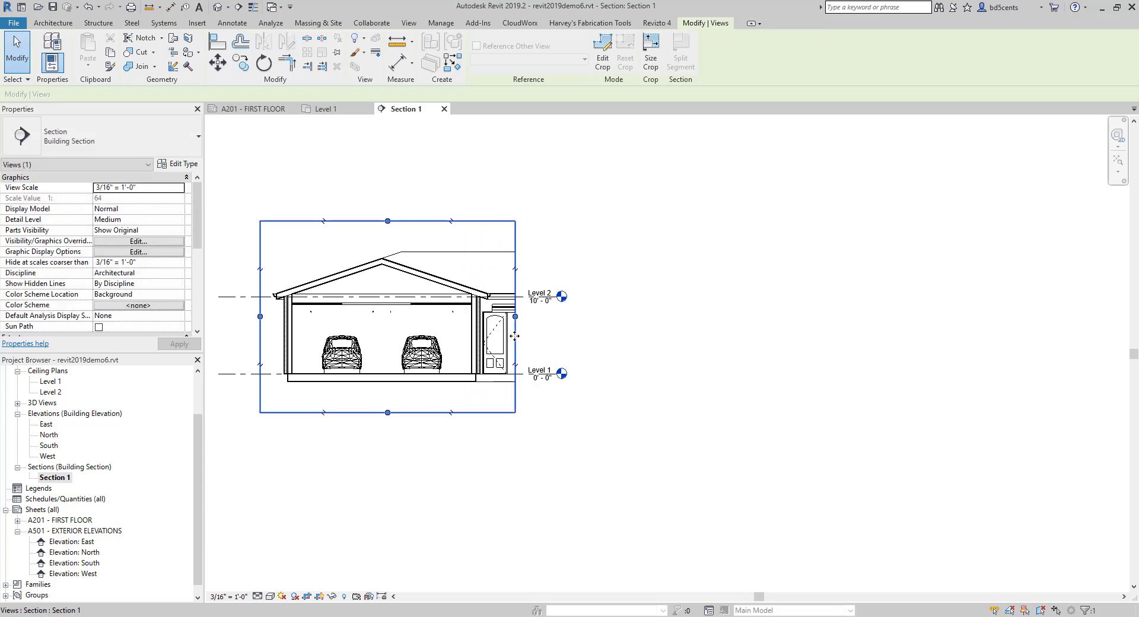
click(536, 181)
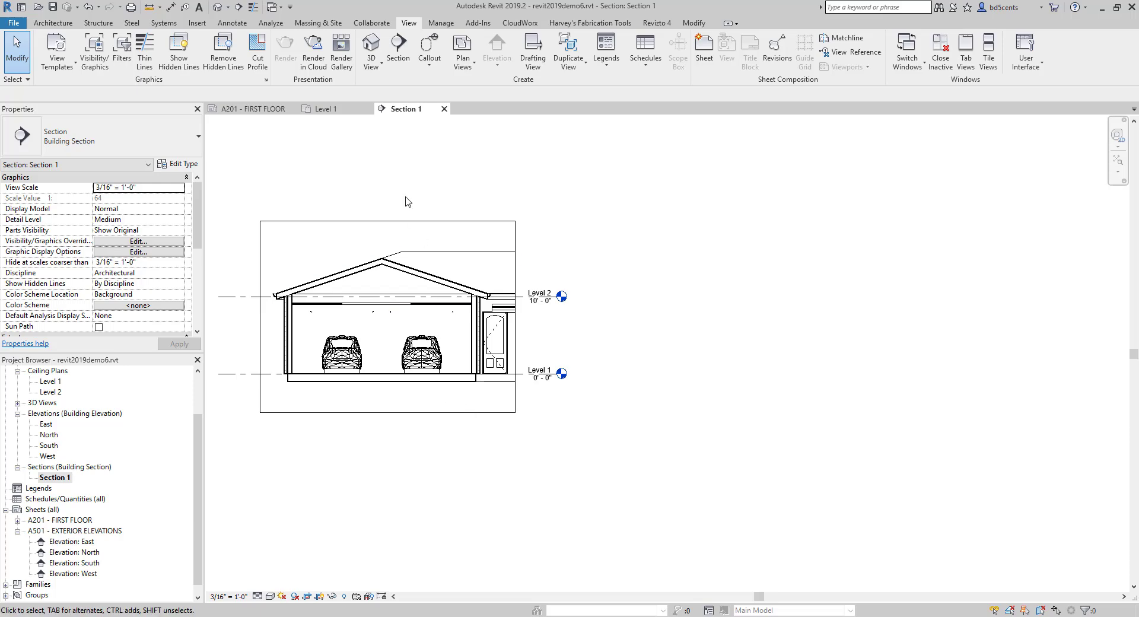
- Turn off Crop Region Visible for the section view while keeping Crop View on
middle_drag(274, 206, 310, 196)
scroll(95, 302, down, 3)
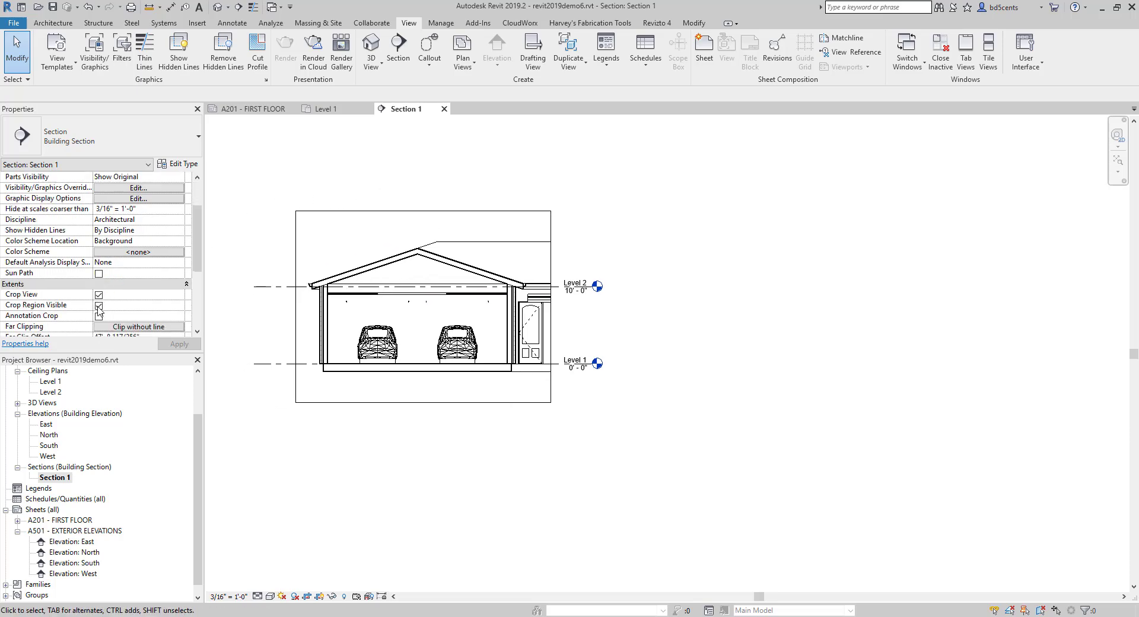
click(98, 306)
click(181, 344)
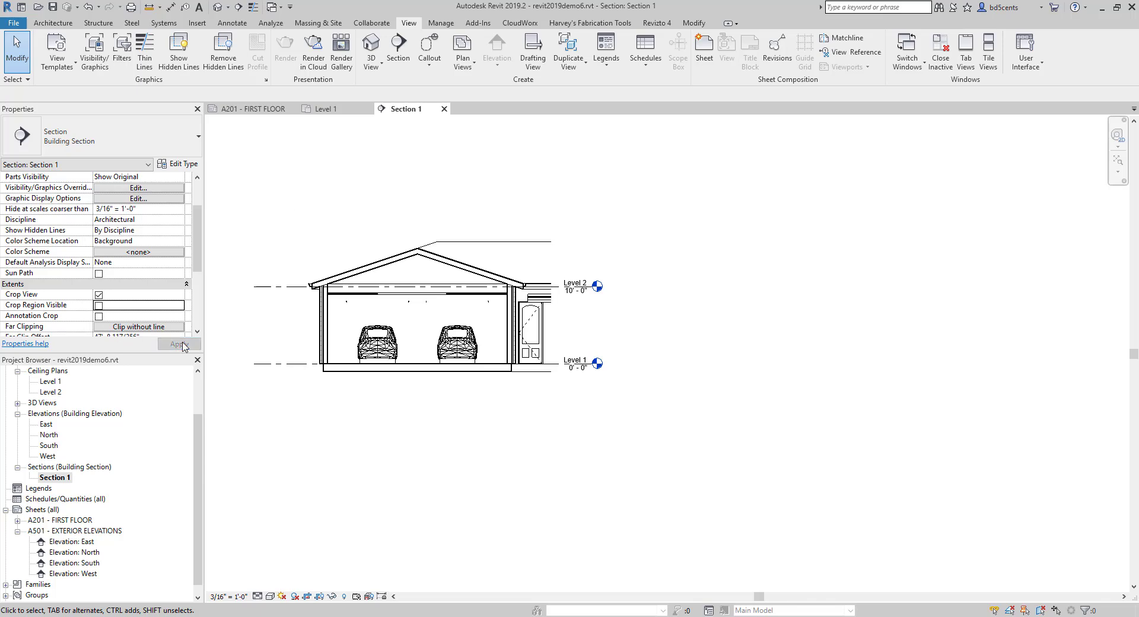
middle_drag(267, 289, 285, 287)
scroll(284, 287, up, 4)
middle_drag(297, 229, 321, 235)
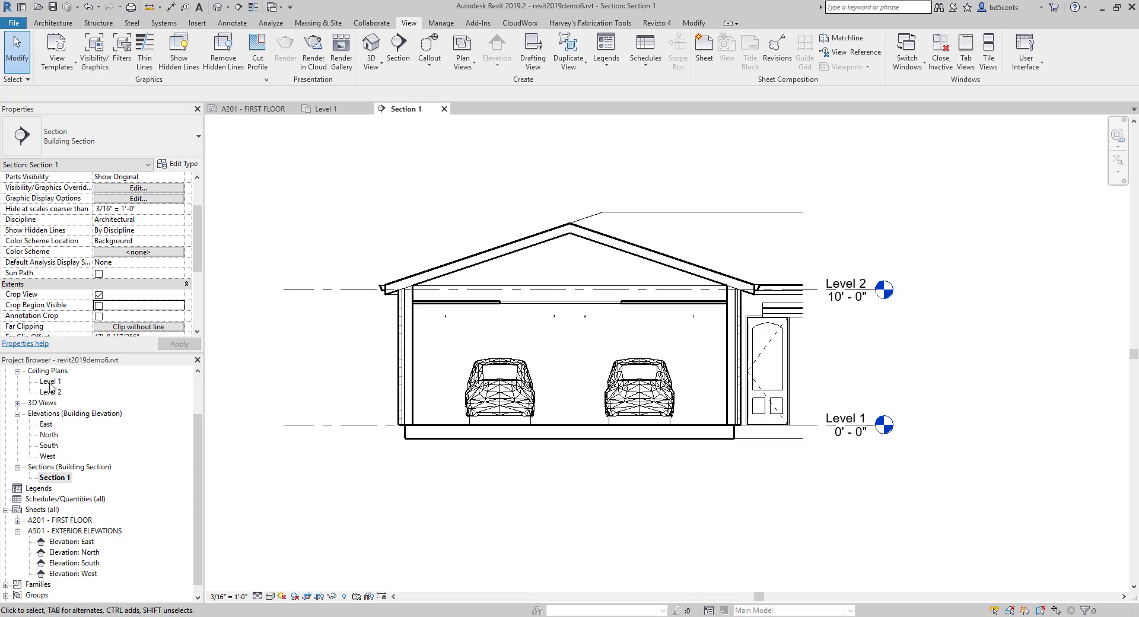
- In the Level 1 floor plan, reduce the garage section's far clip depth to about 2' 8" beyond the cut line
scroll(51, 393, up, 2)
double_click(57, 403)
double_click(55, 392)
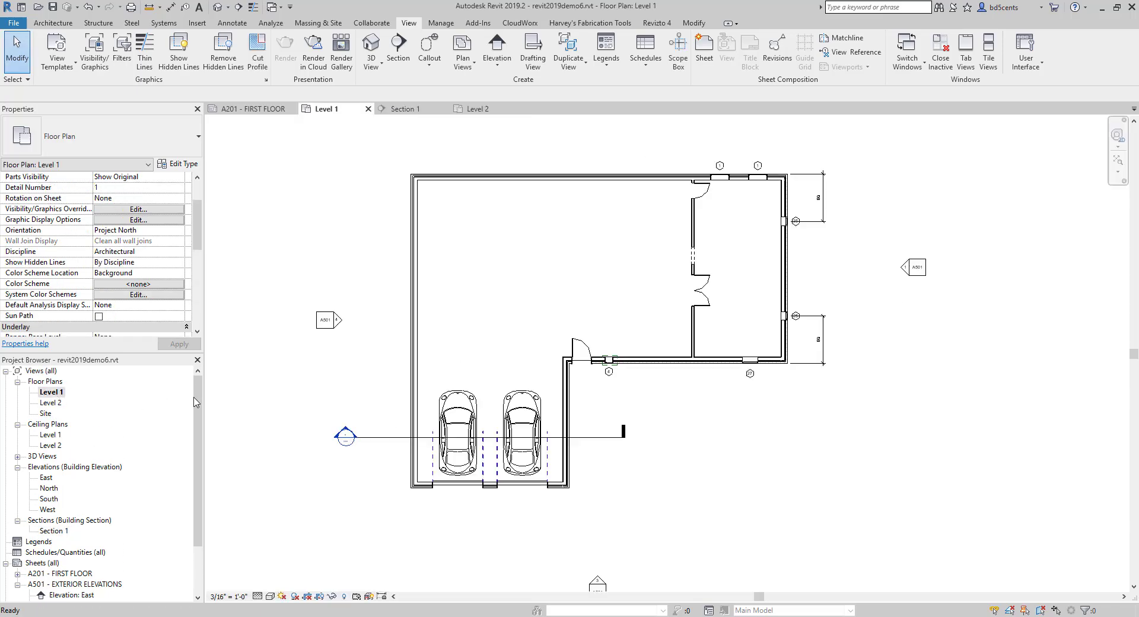
click(373, 437)
scroll(374, 439, up, 4)
scroll(361, 441, down, 6)
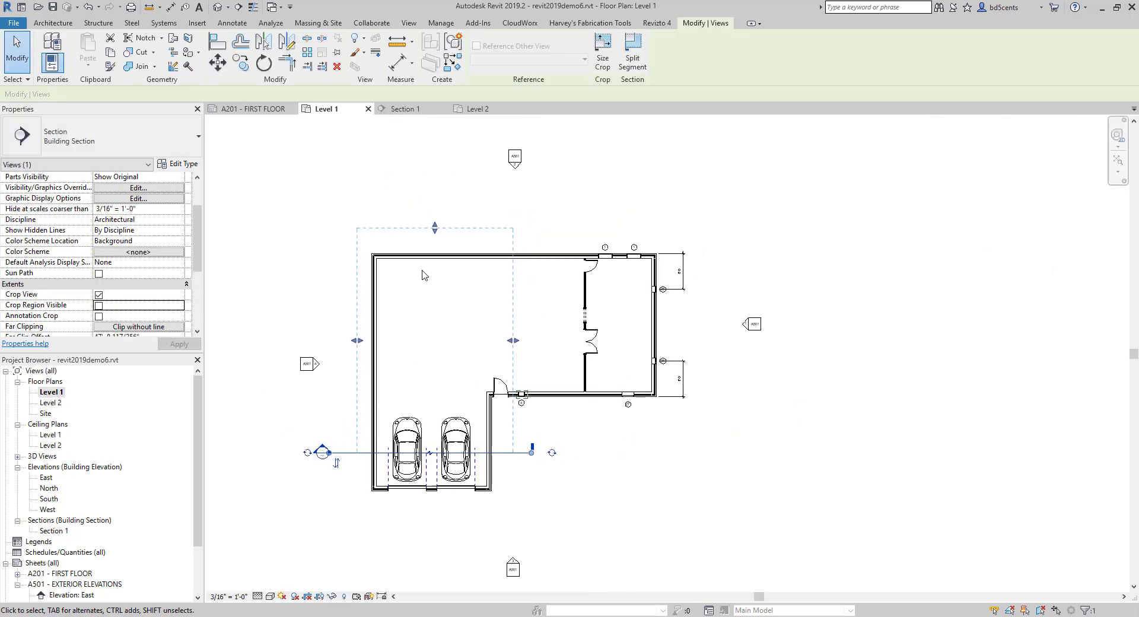
scroll(424, 274, up, 2)
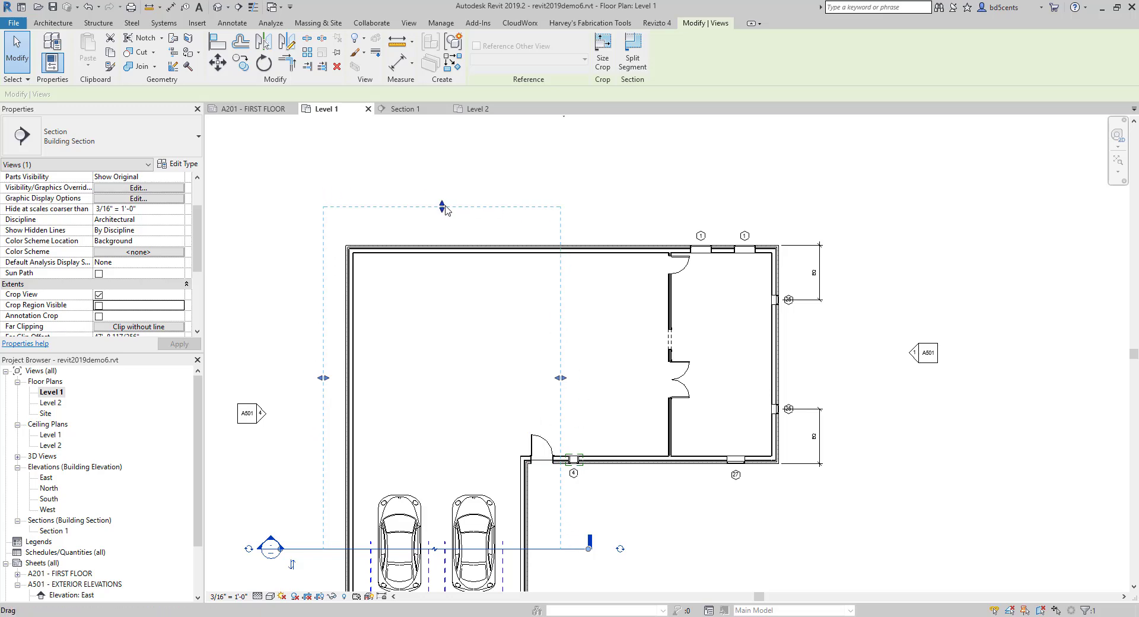
drag(440, 207, 435, 529)
middle_drag(417, 422, 434, 287)
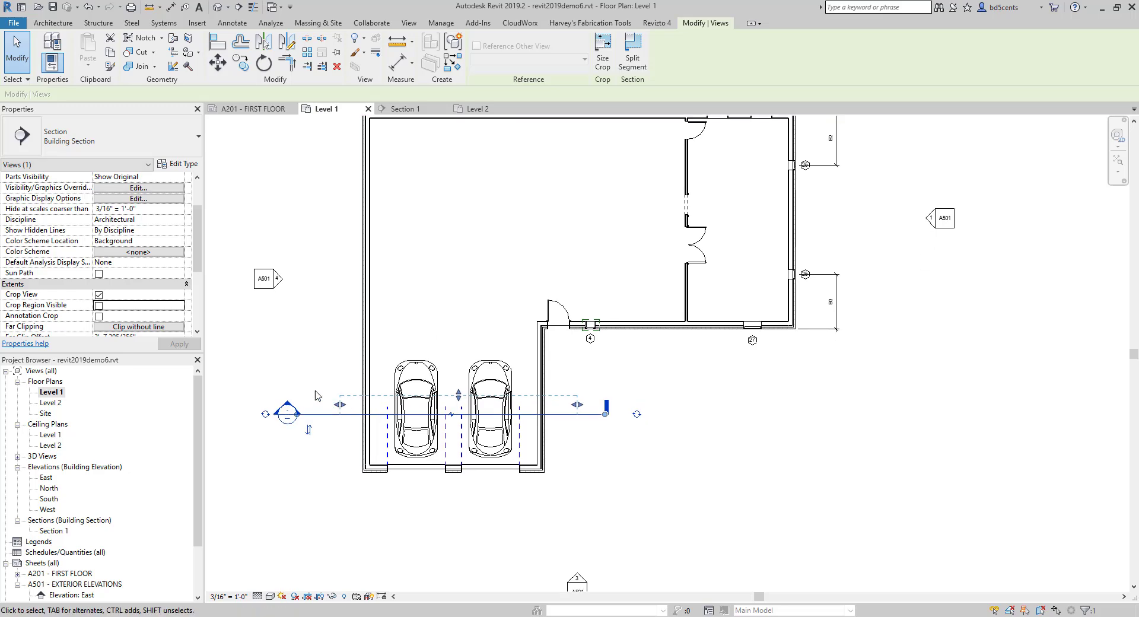
click(314, 395)
- Open the section view from its section head in the Level 1 plan, directly and again with Go to View
double_click(299, 409)
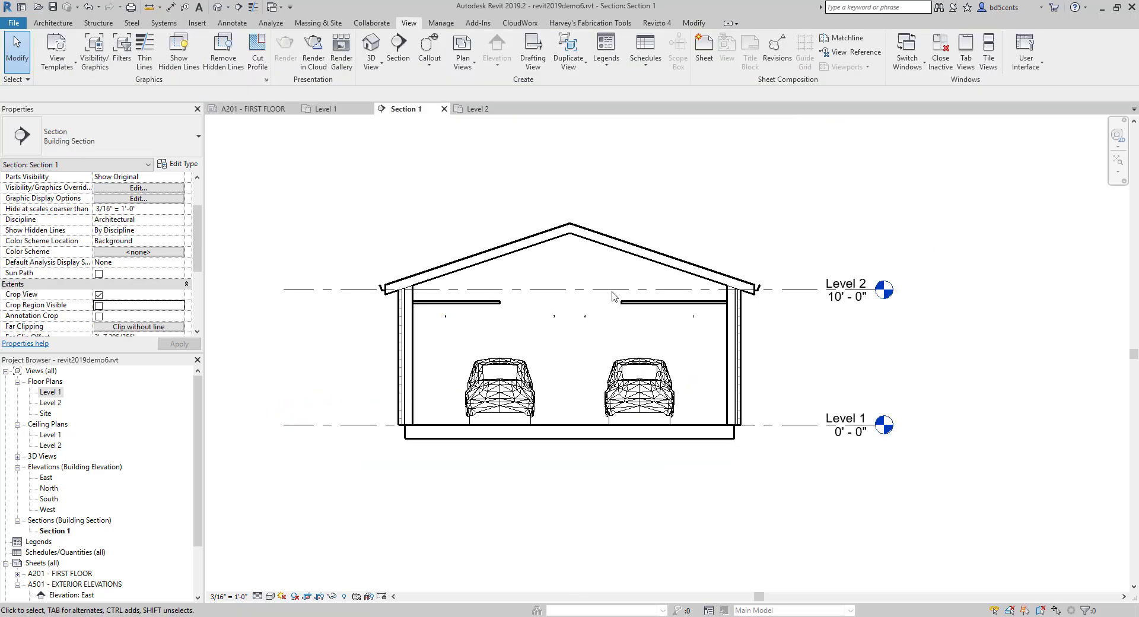
scroll(516, 349, up, 2)
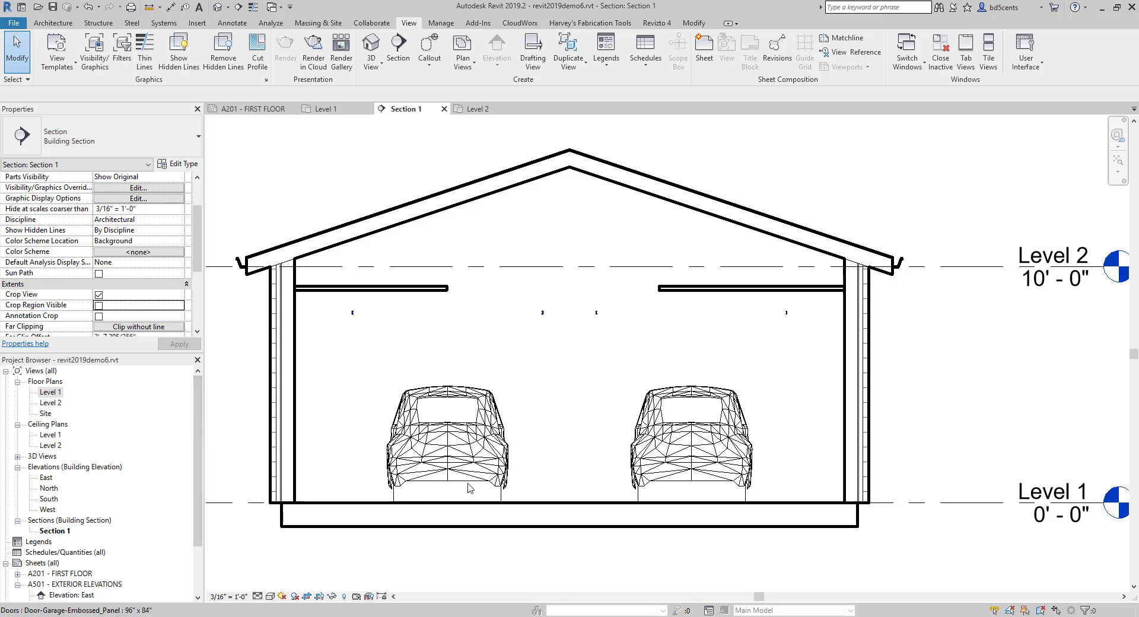
double_click(51, 392)
right_click(290, 412)
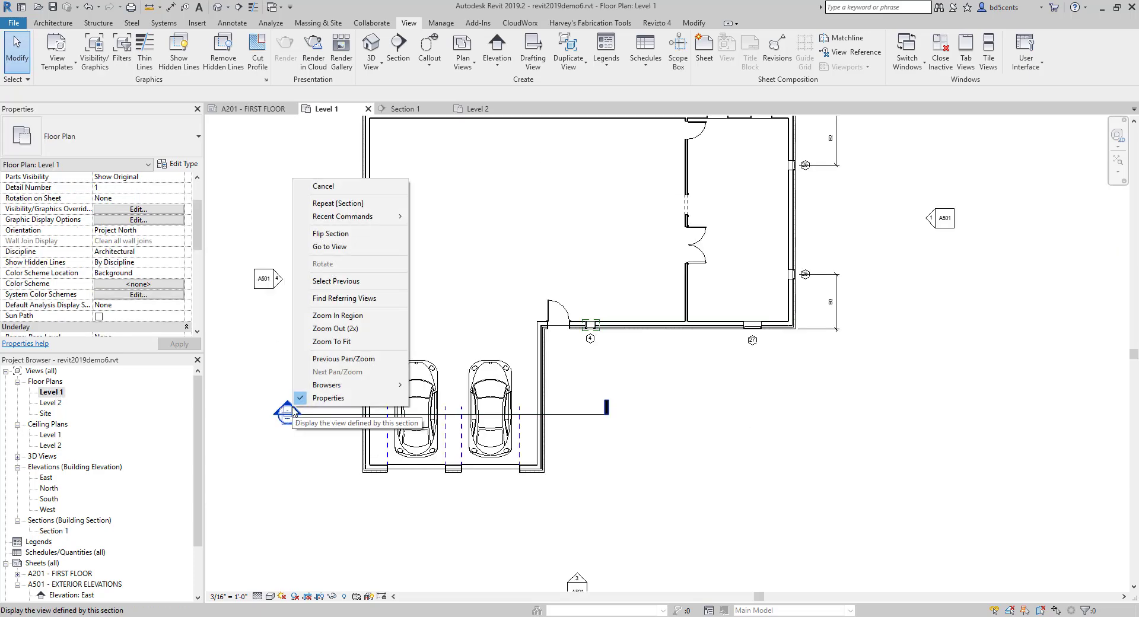
click(342, 247)
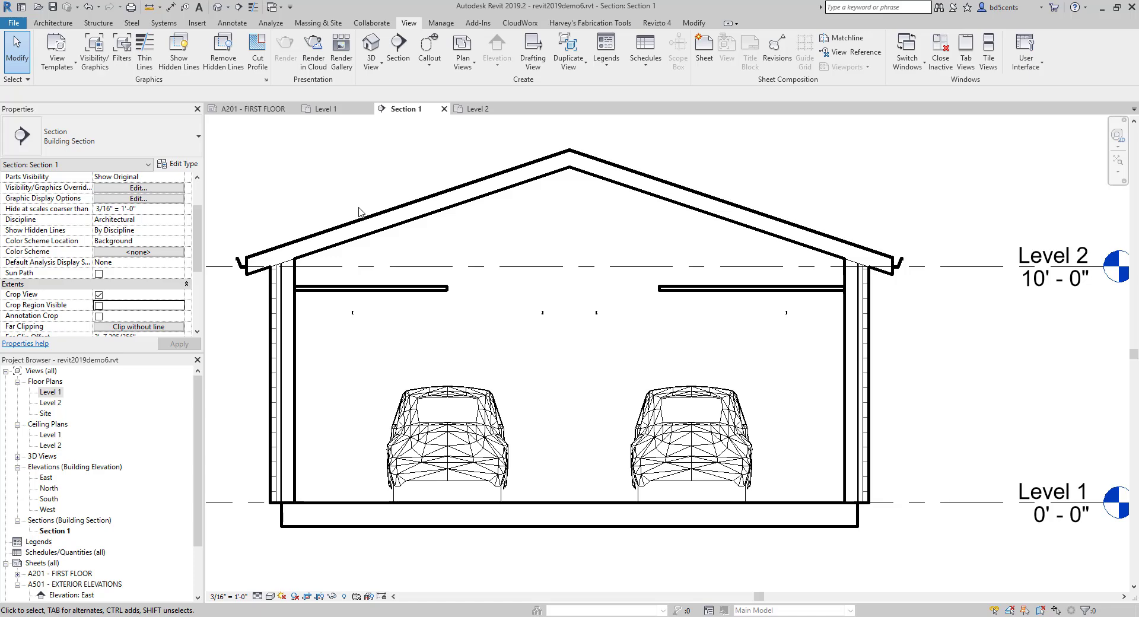
- Try to enter SECTION THROUGH GARAGE as the section view's Title on Sheet
middle_drag(314, 218, 322, 218)
scroll(326, 208, down, 1)
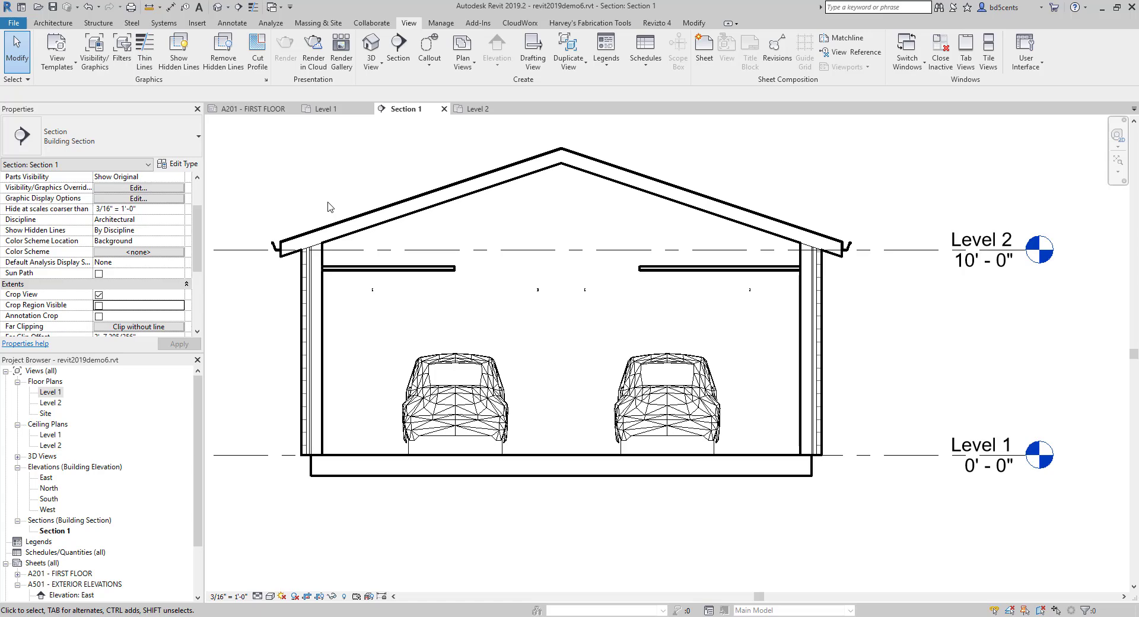
scroll(140, 247, down, 2)
scroll(140, 247, up, 3)
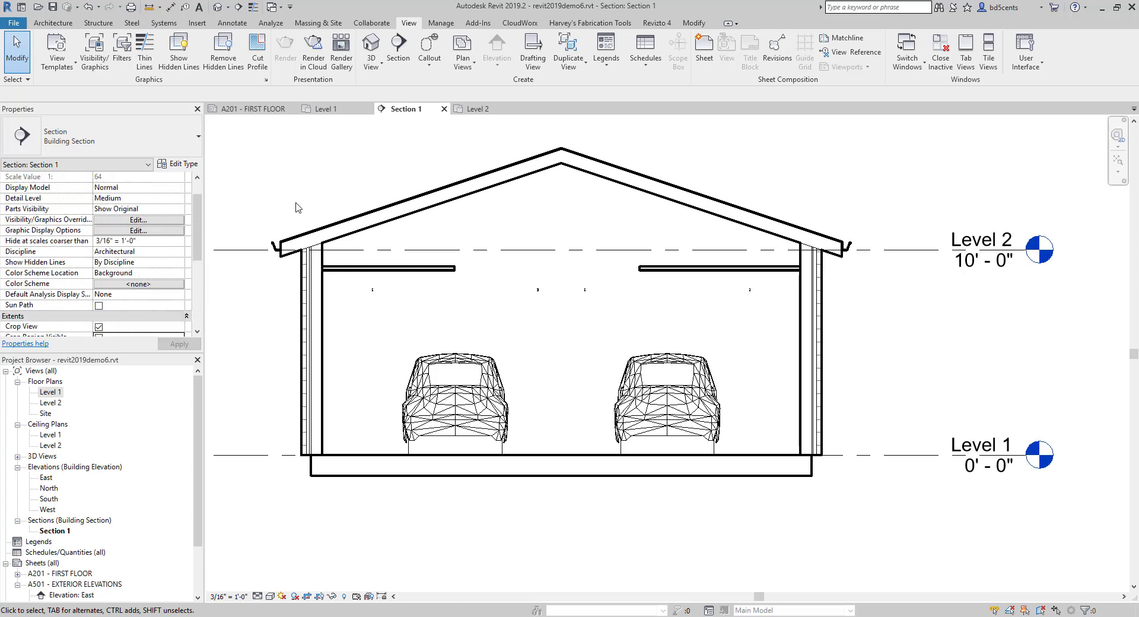
scroll(47, 255, down, 3)
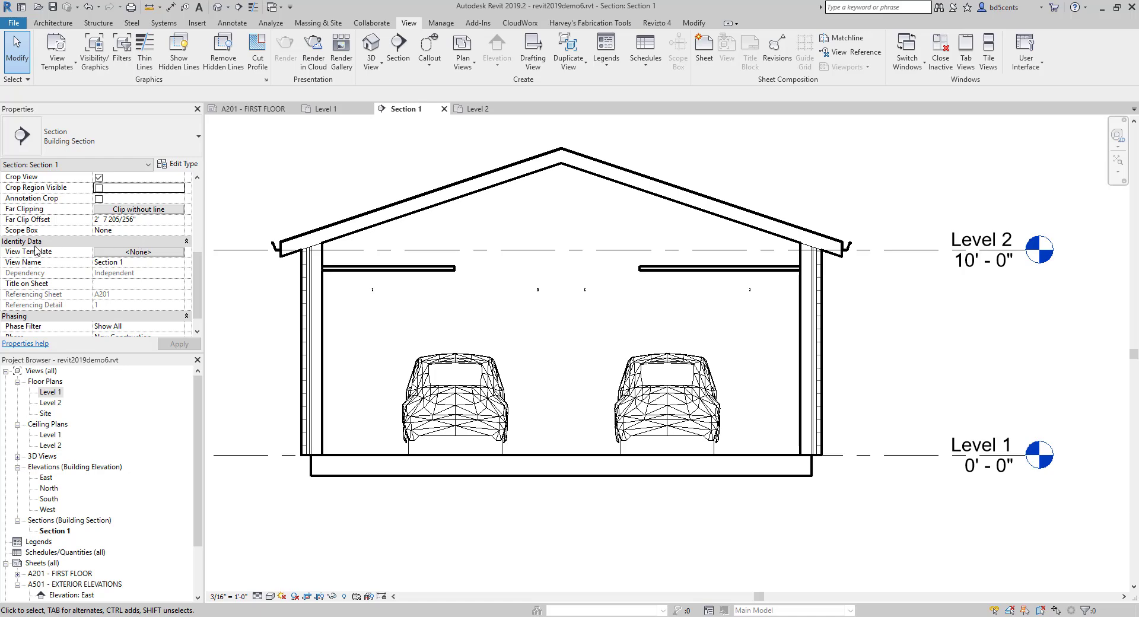
click(109, 284)
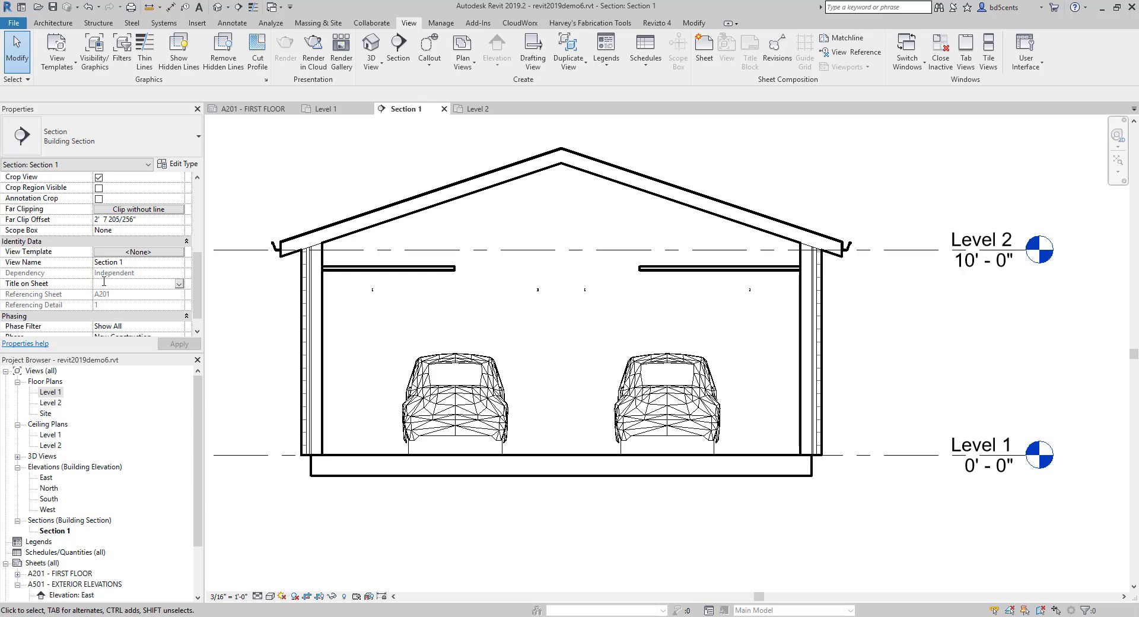
text(sec)
key(BackSpace)
key(BackSpace)
key(BackSpace)
text(SE)
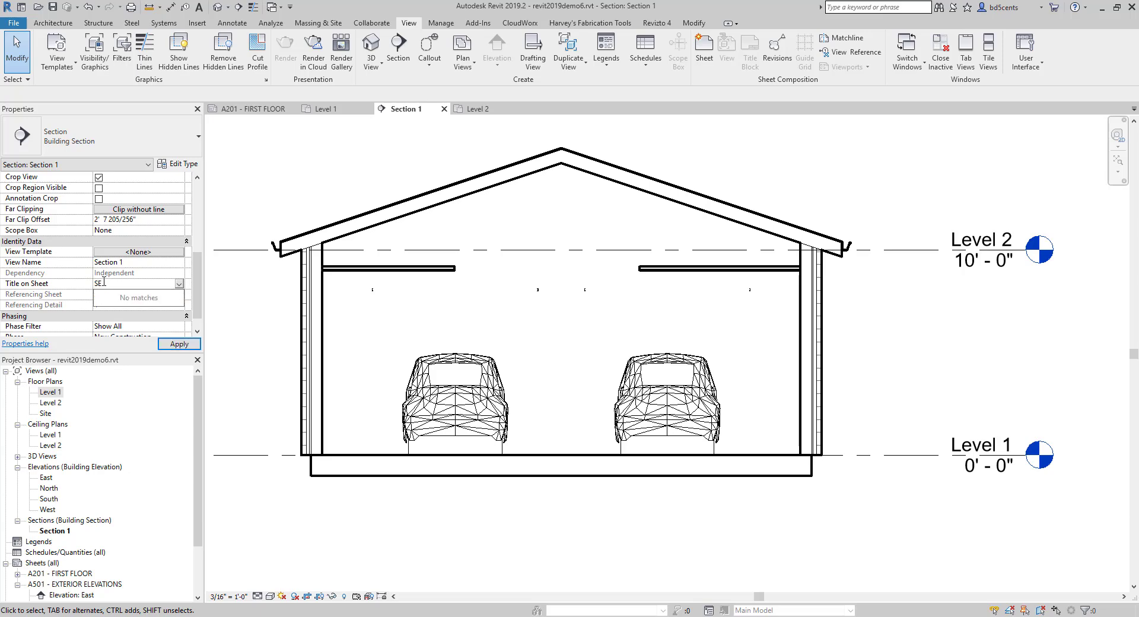
text(CTION THRU)
text(UGH GARAGE)
click(184, 347)
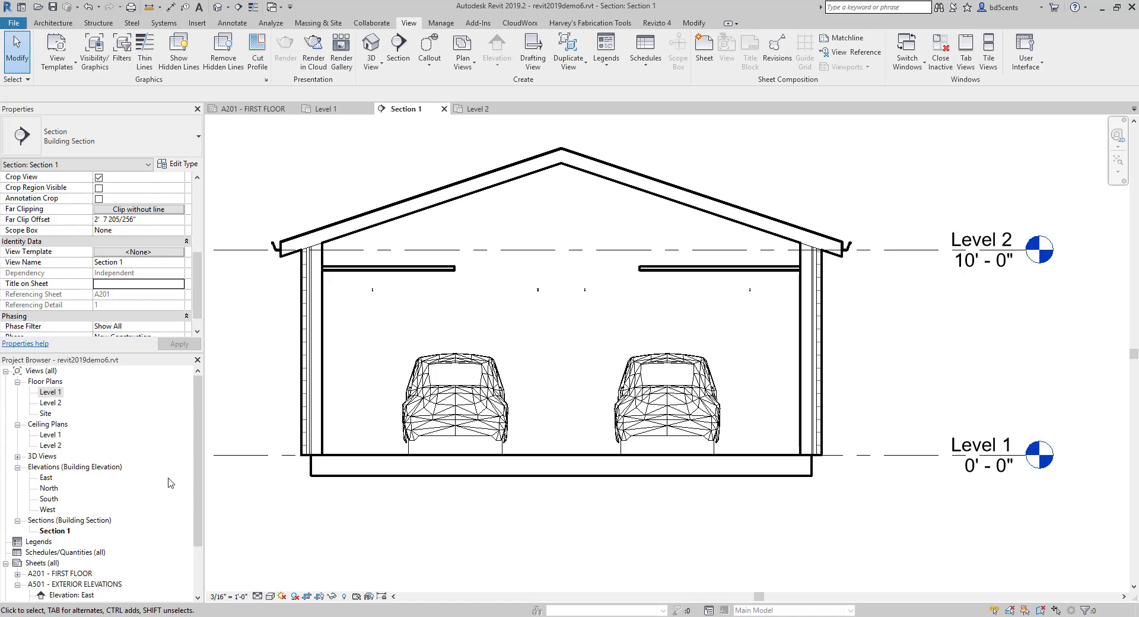
- Retry applying the sheet title SECTION THROUGH GARAGE to the section view
click(141, 287)
text(SECT)
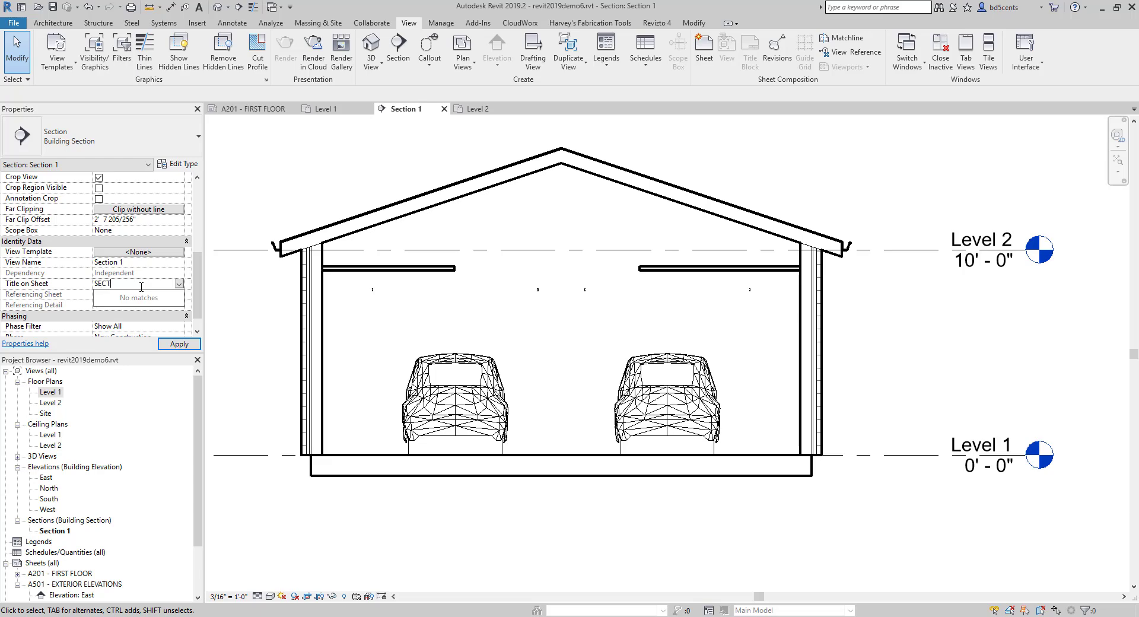
text(ION THROUGH GARAGE)
click(178, 344)
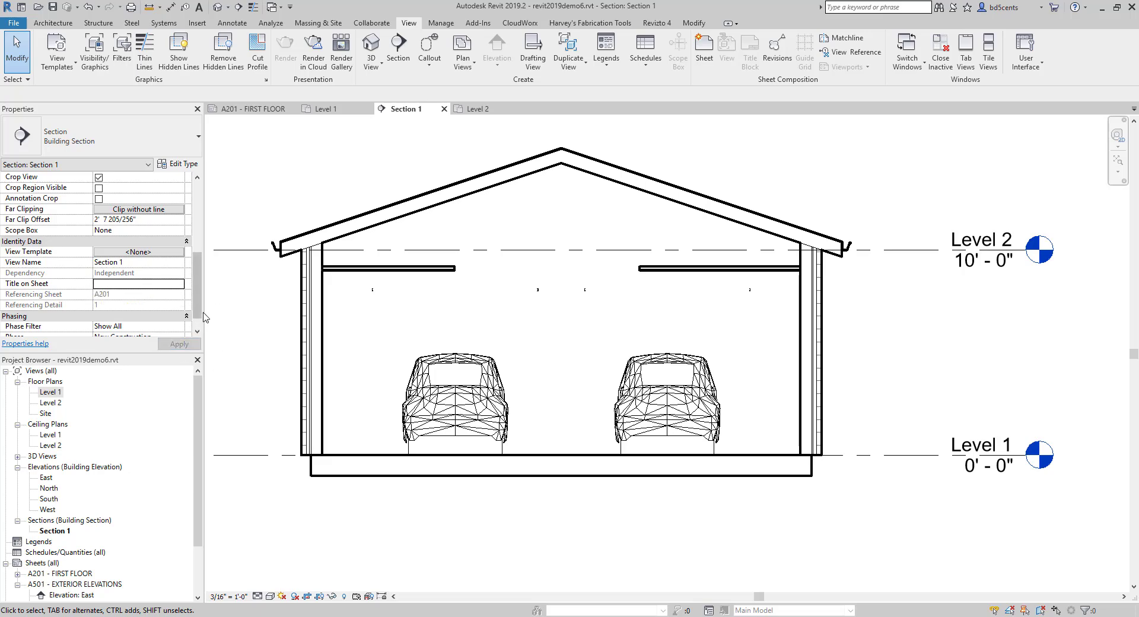
- Set the section view's Title on Sheet to SECTION THROUGH GARAGE and apply it
scroll(299, 221, down, 2)
scroll(299, 221, up, 1)
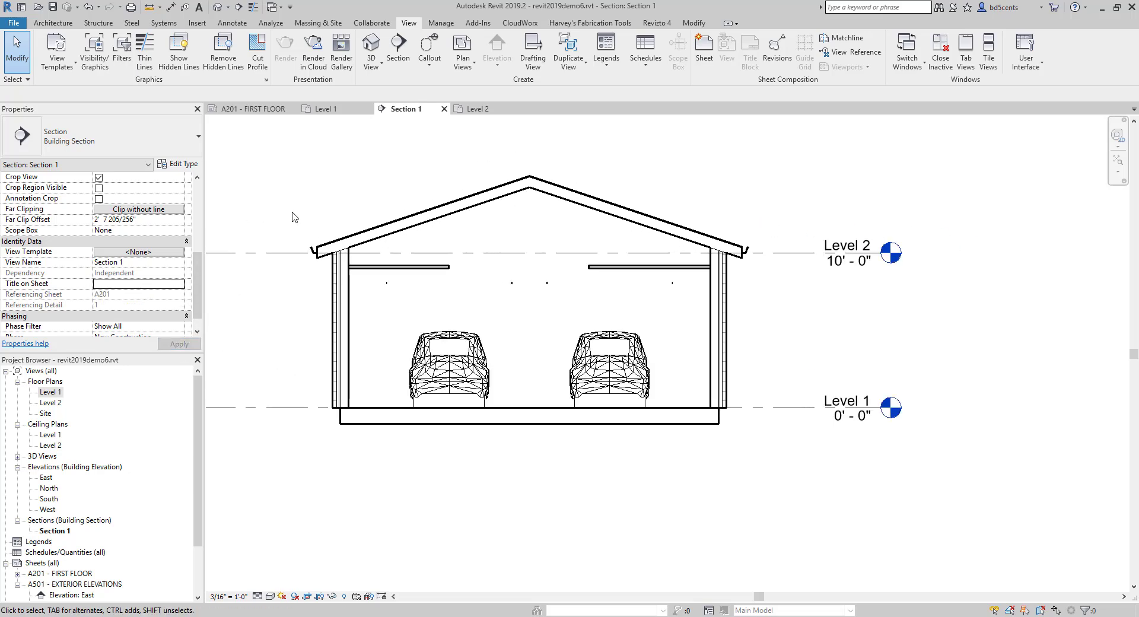
click(114, 282)
text(sECTIO)
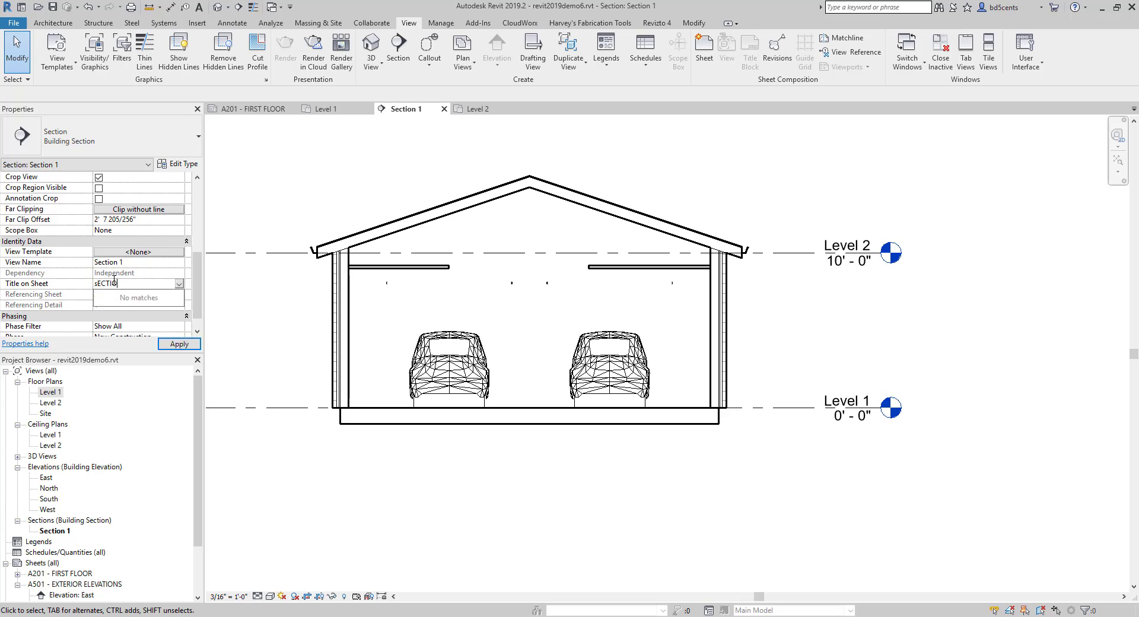
text(N tH)
key(BackSpace)
key(BackSpace)
key(BackSpace)
key(BackSpace)
key(BackSpace)
key(BackSpace)
key(BackSpace)
key(BackSpace)
key(BackSpace)
key(BackSpace)
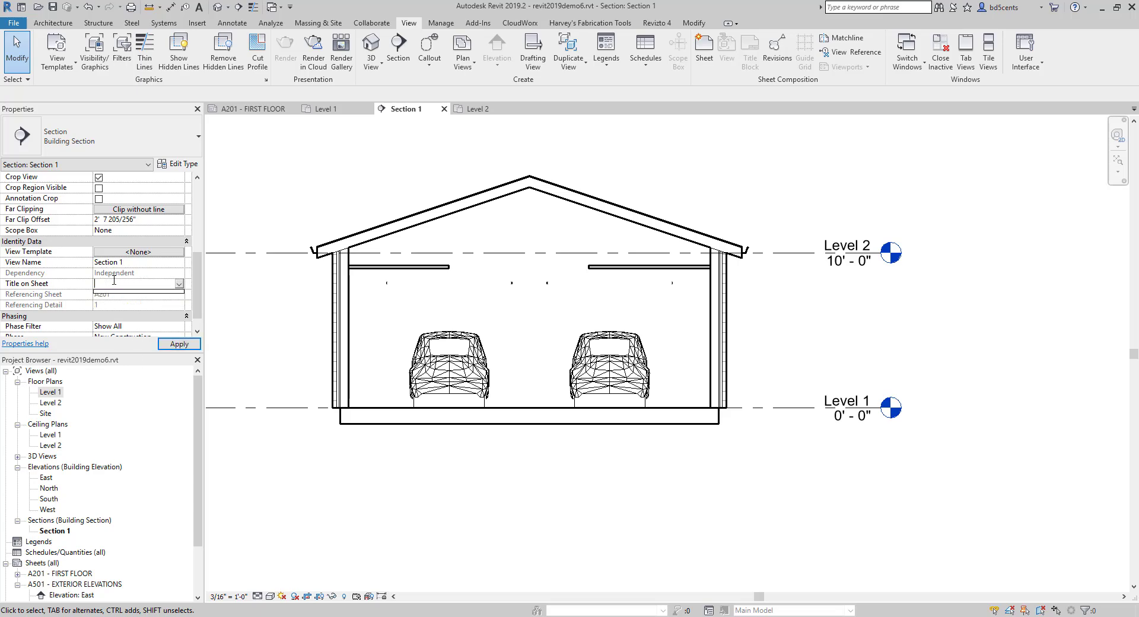
text(SECTION THROUGH)
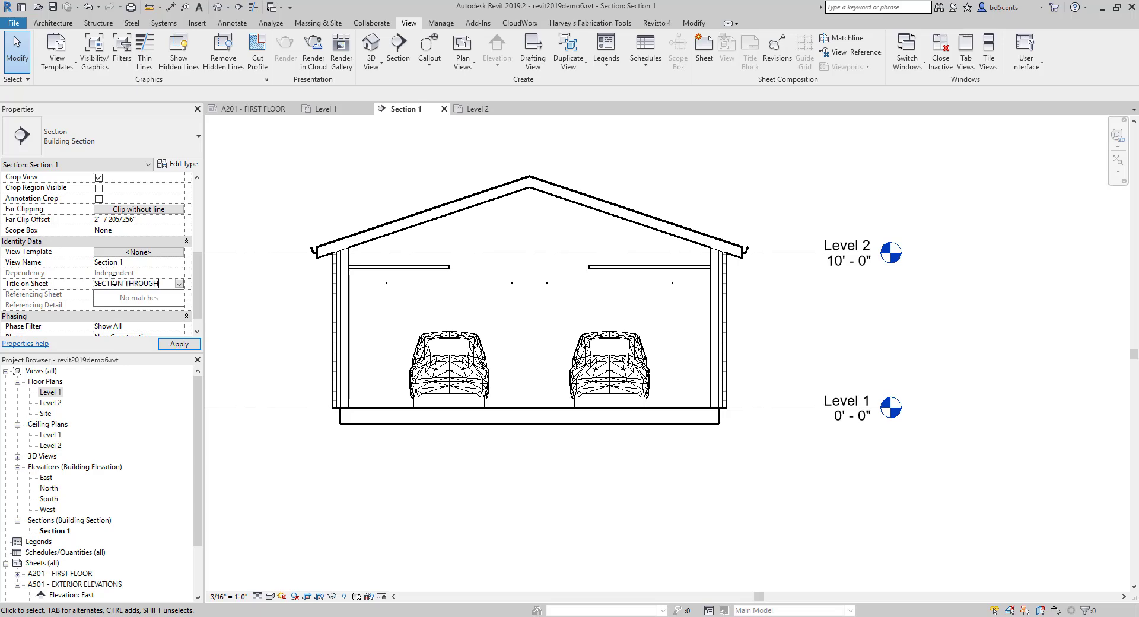
text( GARAGE)
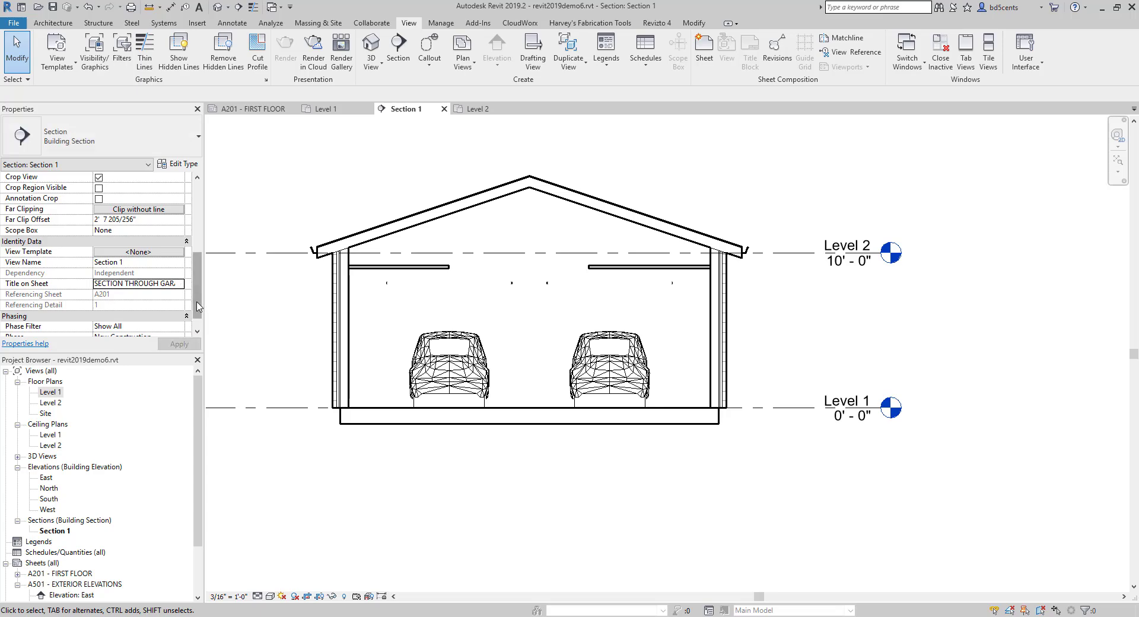
click(171, 284)
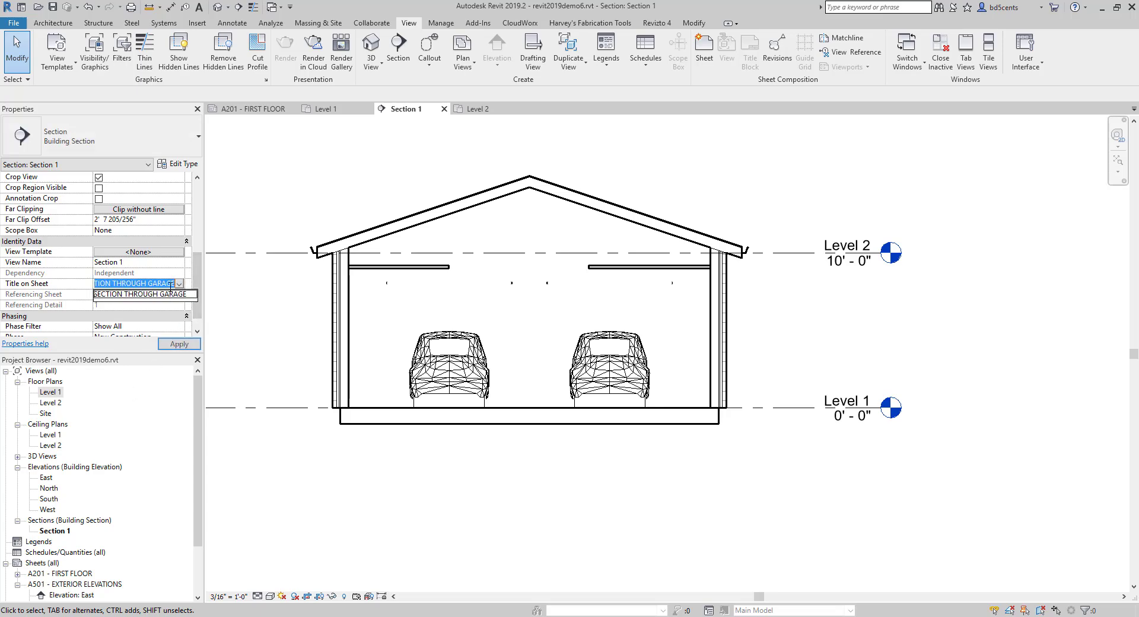
click(171, 298)
click(180, 340)
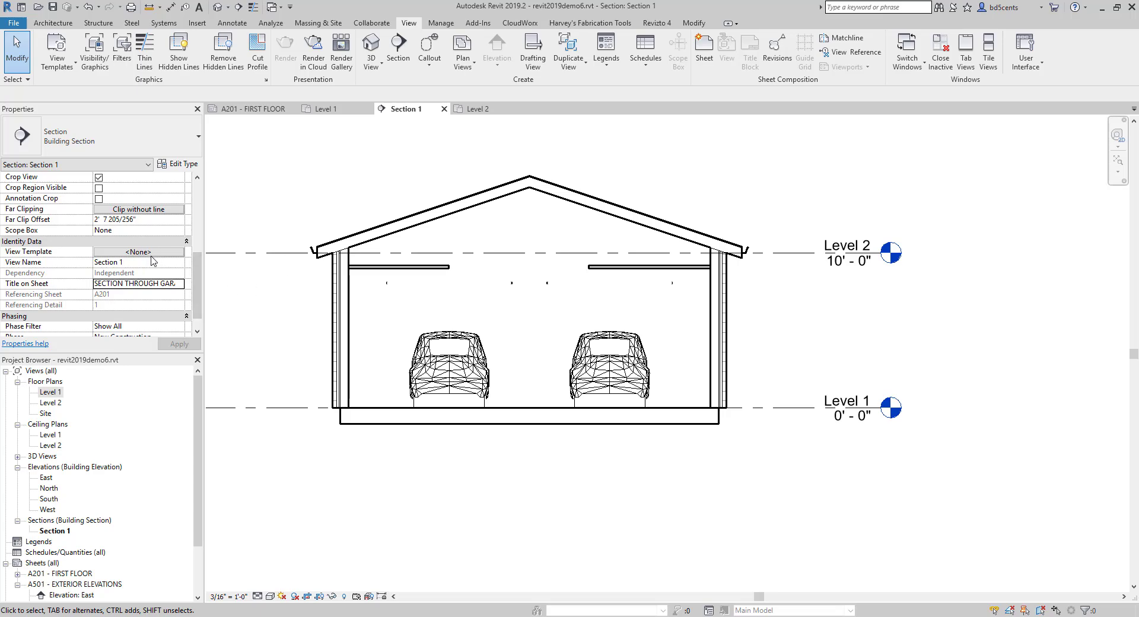
- Switch to the Level 1 floor plan and return to the Section 1 view
double_click(54, 393)
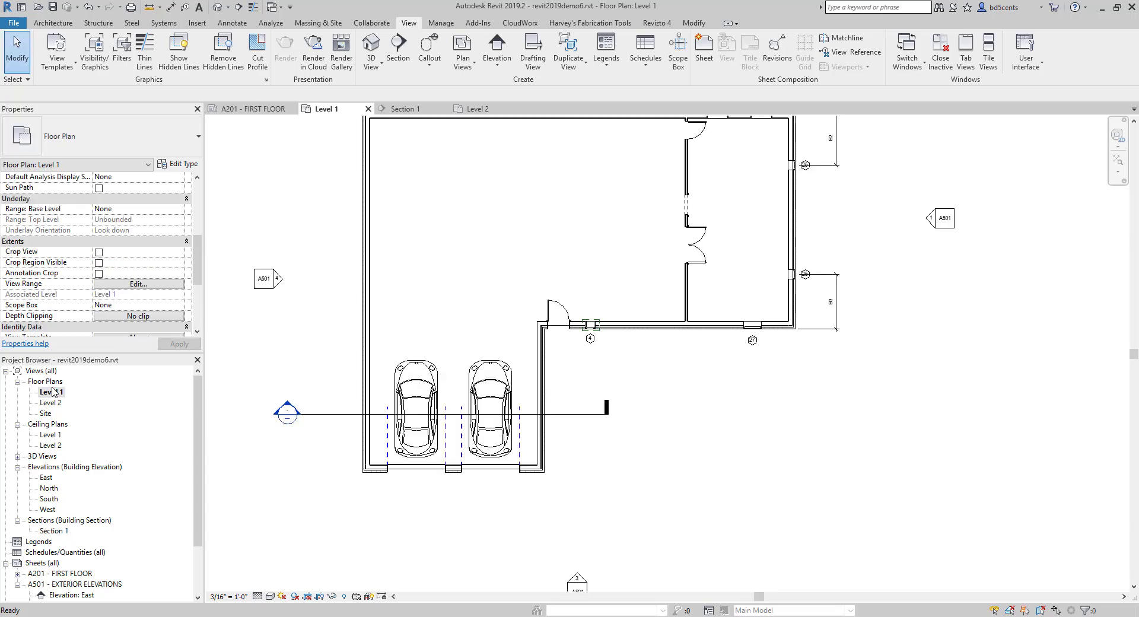
double_click(58, 530)
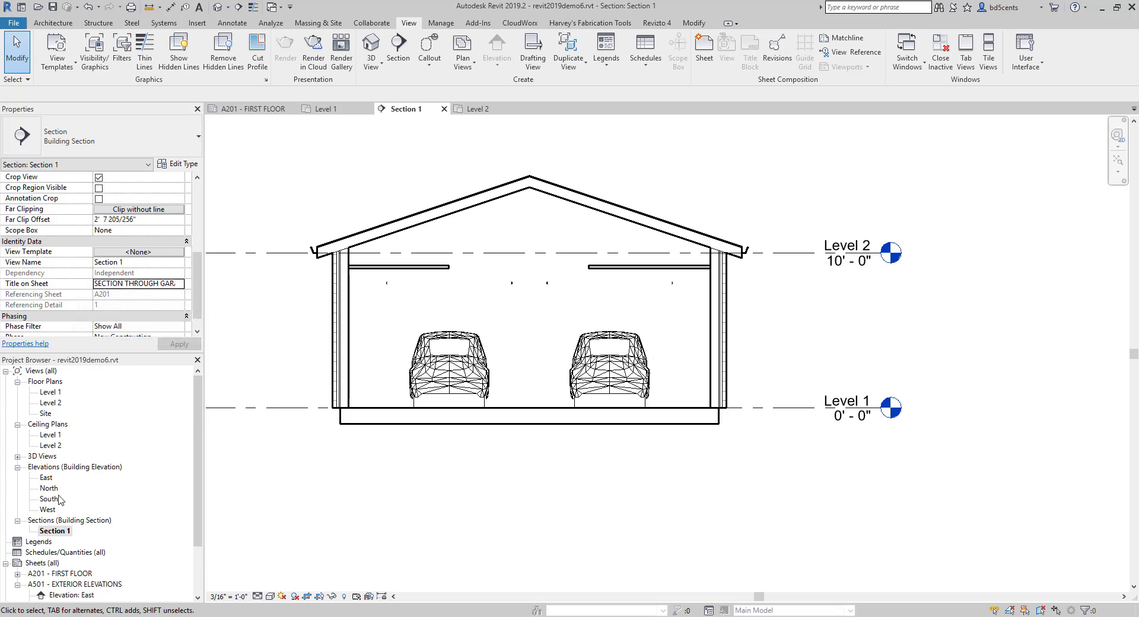
- Create a new sheet using the D 22 x 34 Horizontal title block
scroll(62, 540, down, 2)
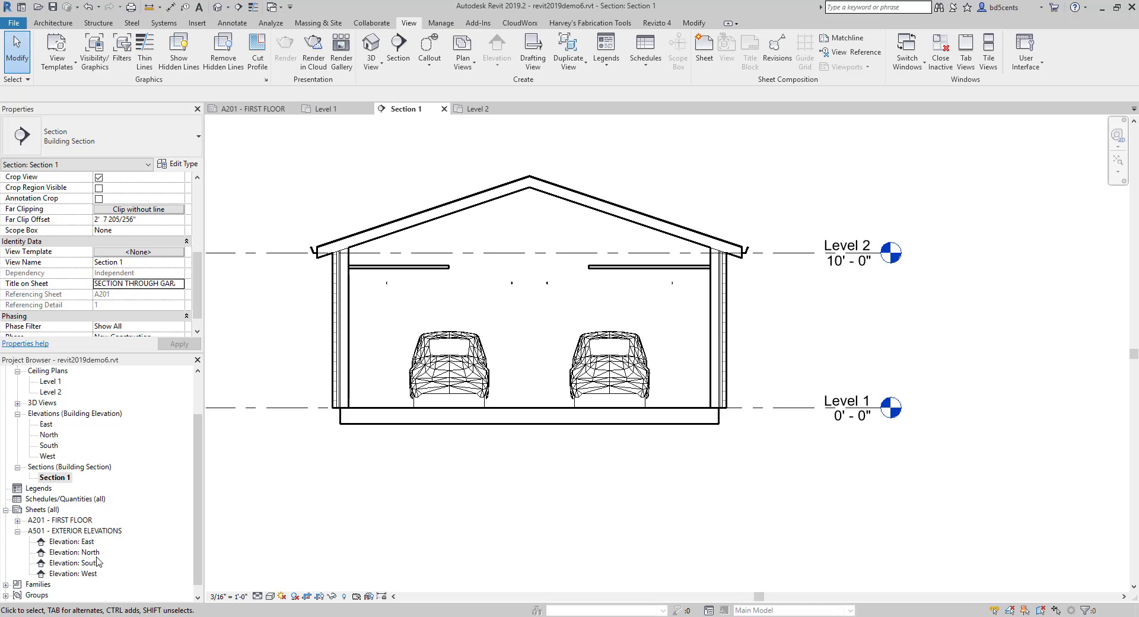
click(42, 510)
right_click(43, 512)
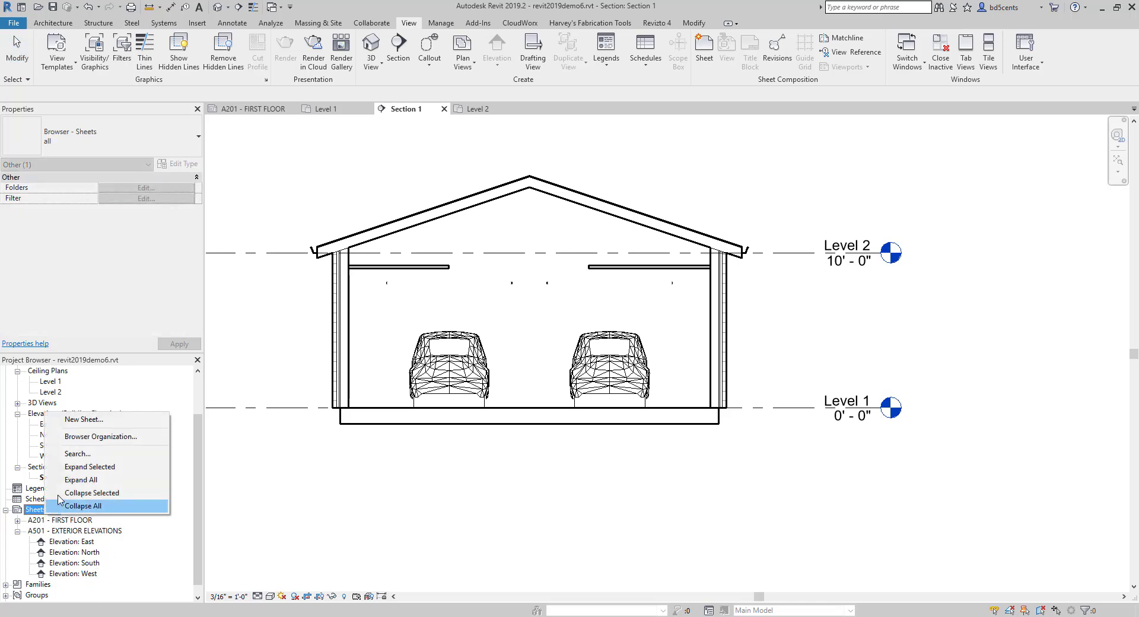
click(85, 419)
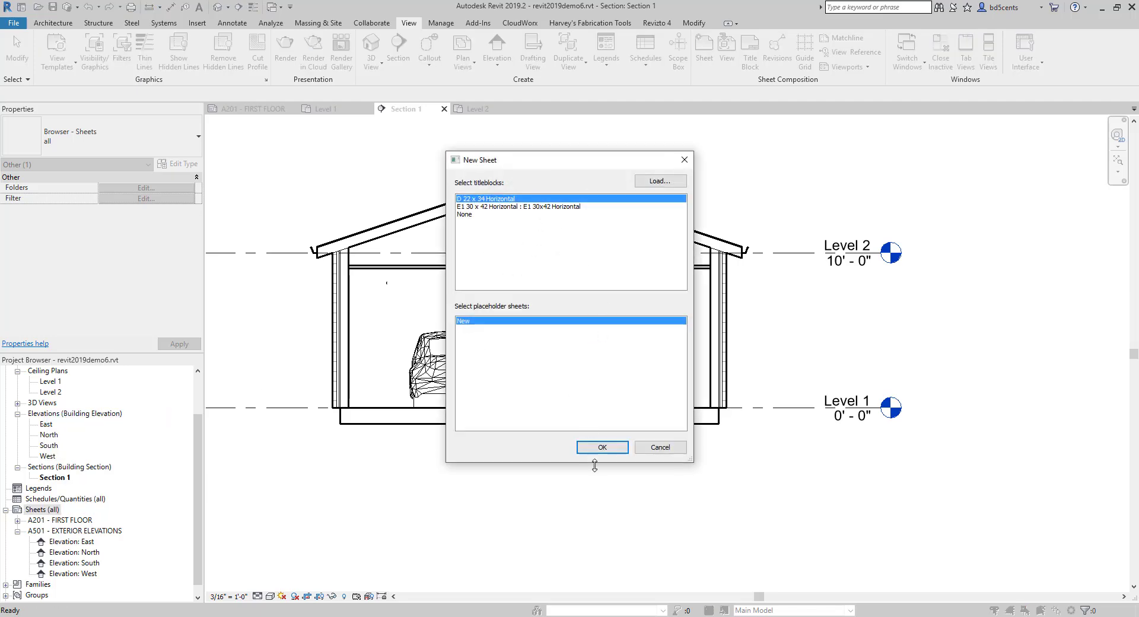
click(593, 448)
- Number the new sheet A600 and name it BUILDING SECTIONS in its title block
scroll(1004, 568, up, 2)
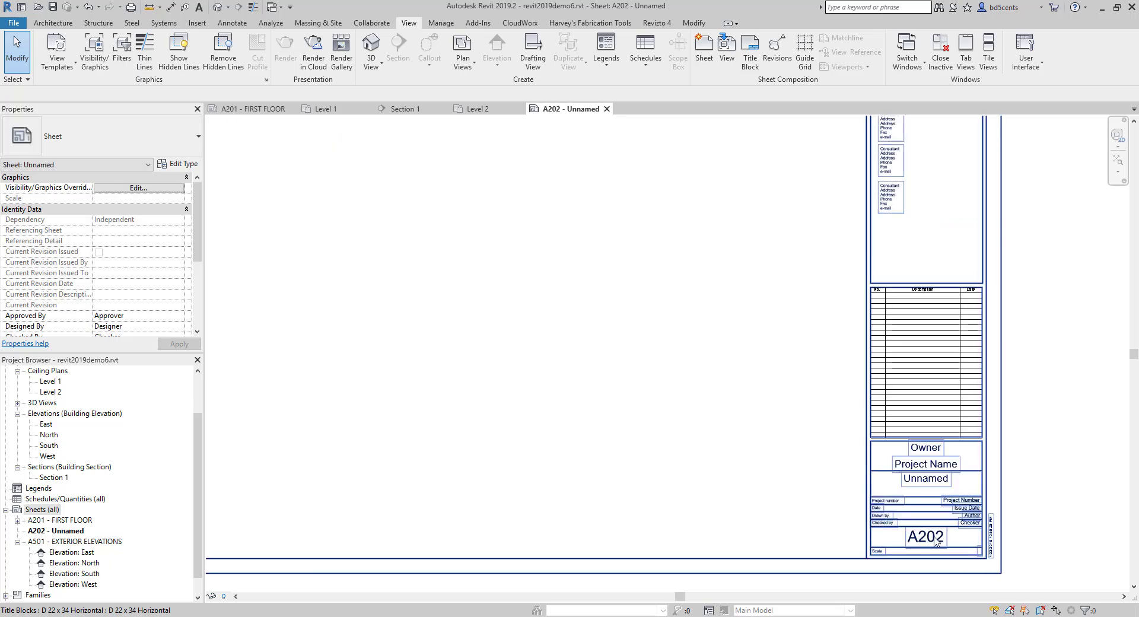
click(924, 542)
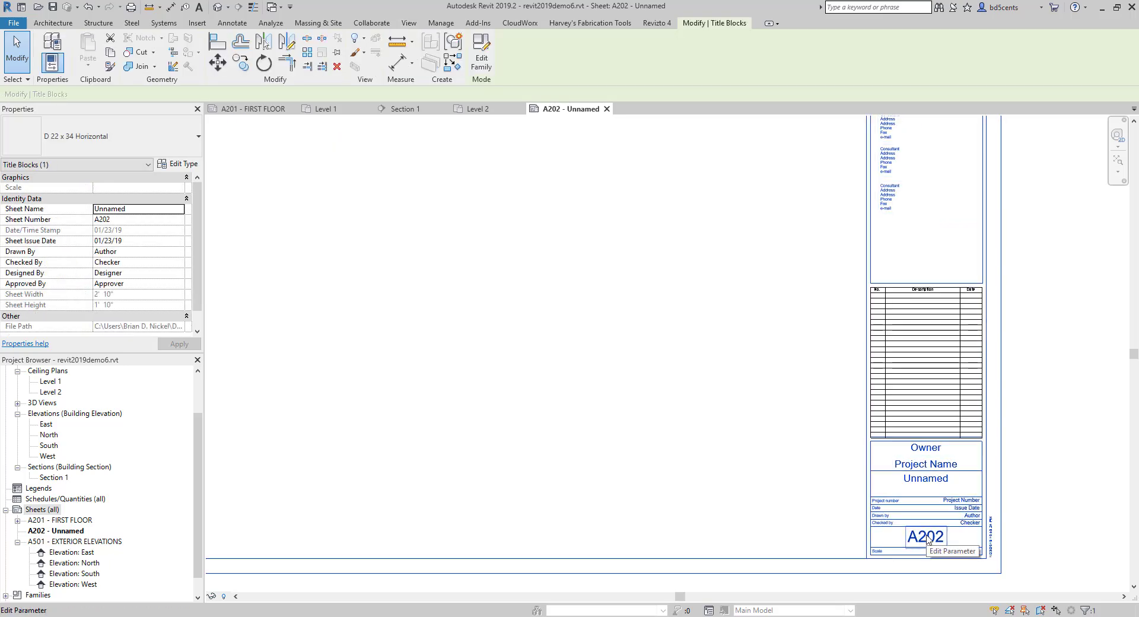
click(928, 538)
text(A600)
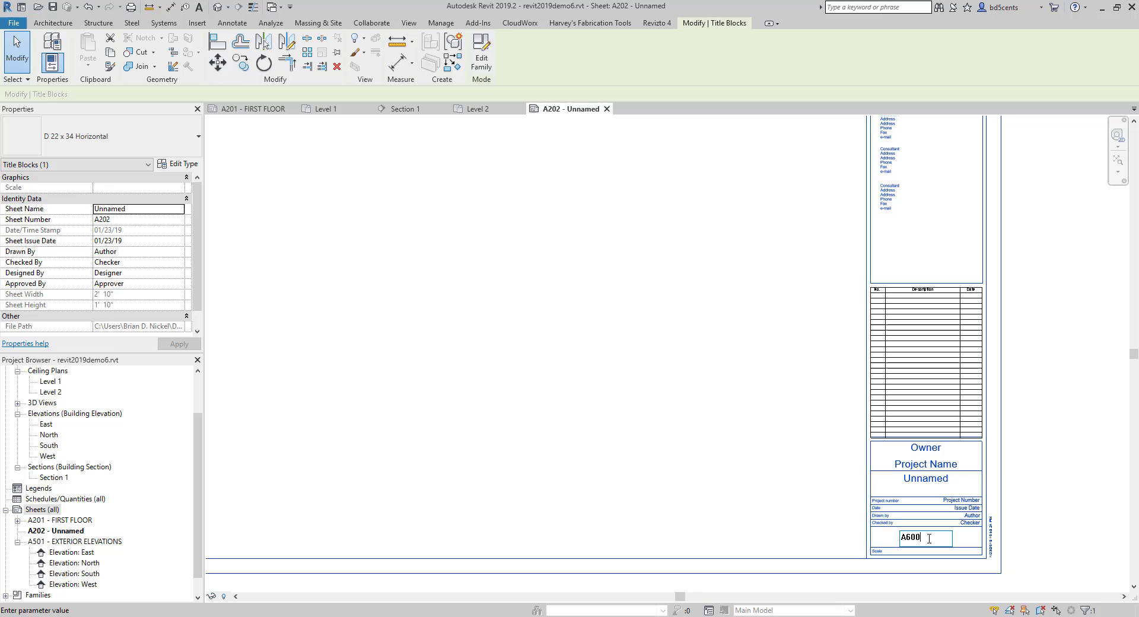
scroll(929, 538, up, 1)
key(Return)
click(931, 470)
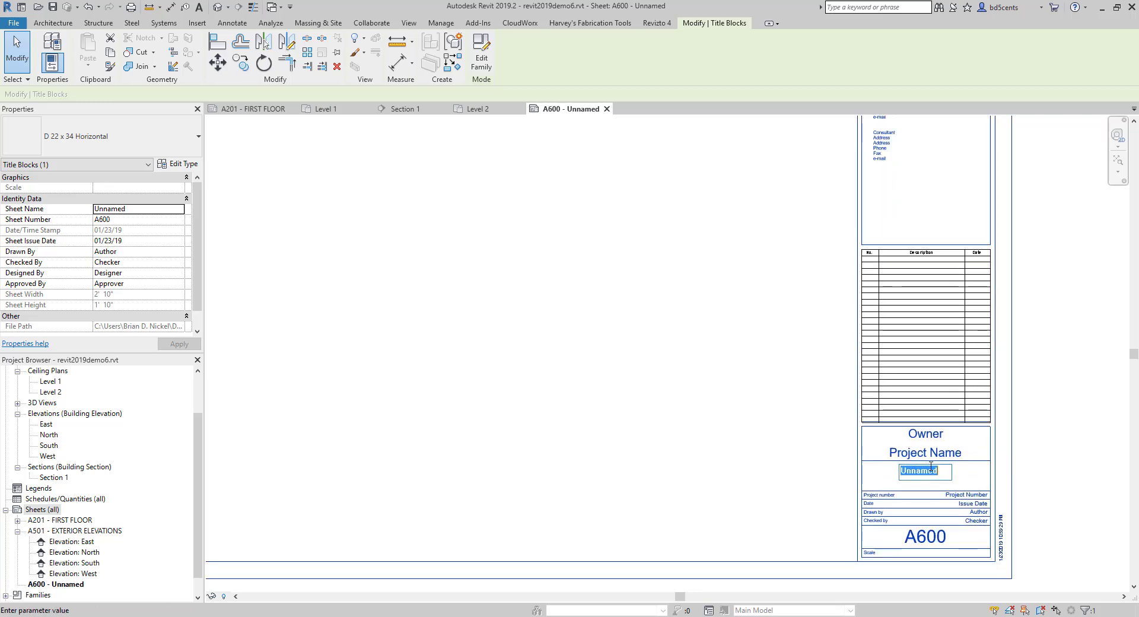
text(S)
key(BackSpace)
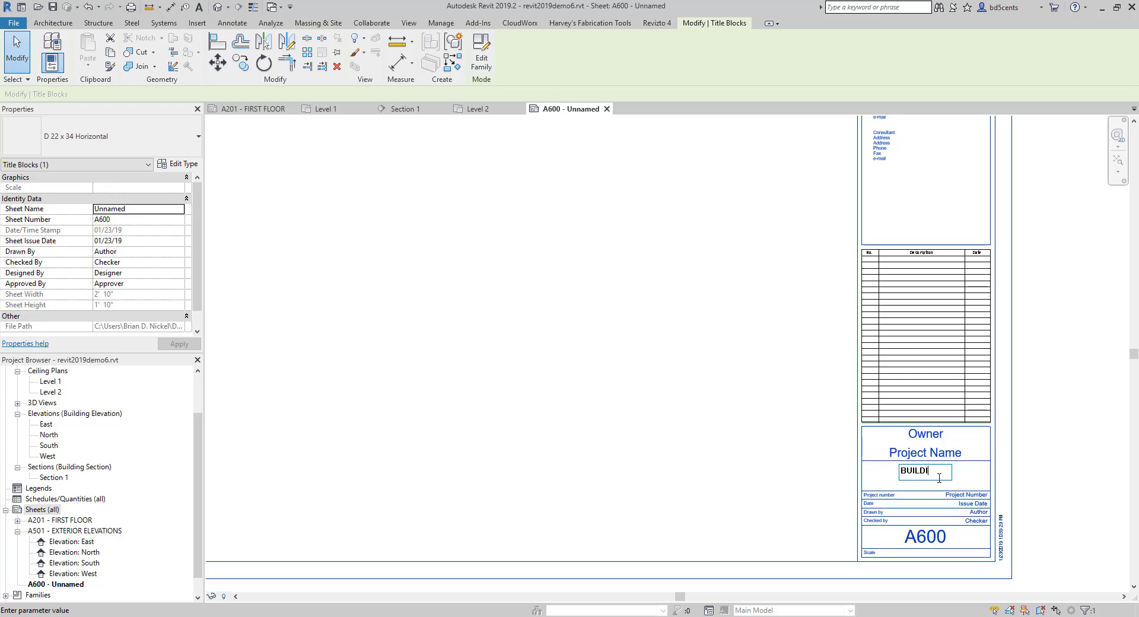
text(BUILDING SECTIONS)
click(513, 349)
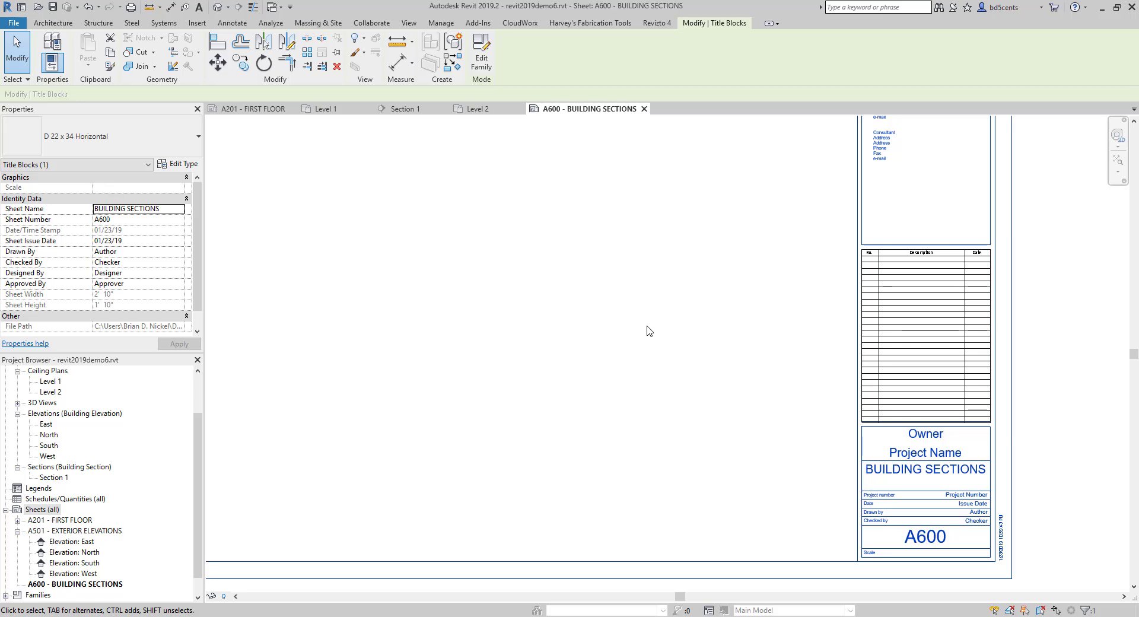
- Place the Section 1 view on the BUILDING SECTIONS sheet, in the sheet's upper-left corner
scroll(652, 328, down, 5)
click(52, 467)
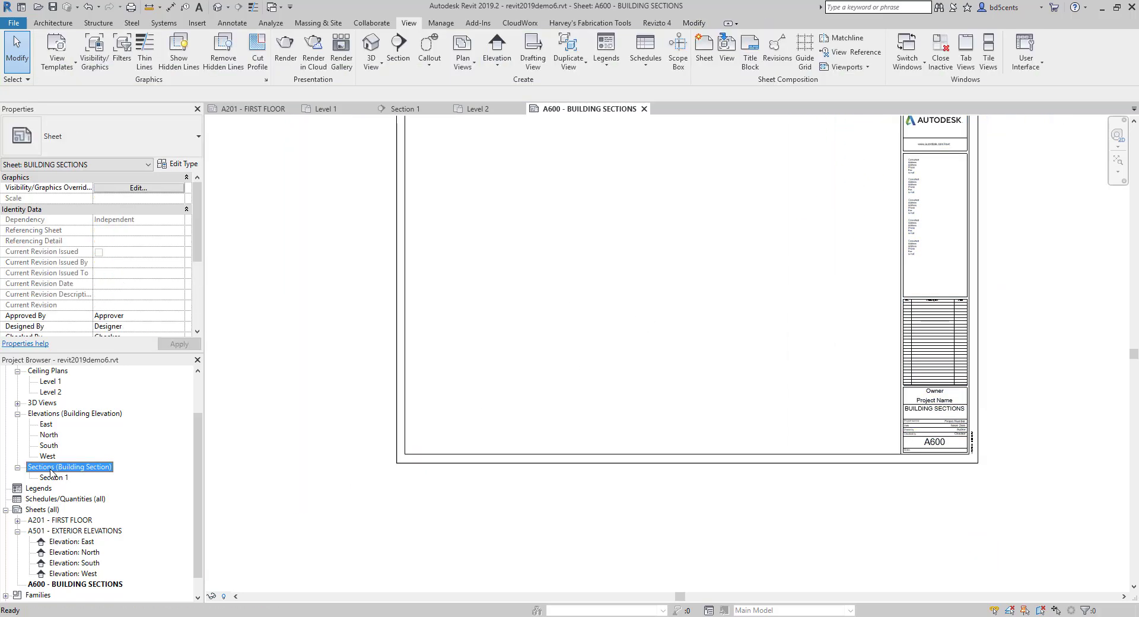
click(54, 477)
scroll(59, 472, down, 1)
drag(58, 455, 546, 262)
middle_drag(526, 219, 507, 385)
click(472, 316)
scroll(410, 368, up, 4)
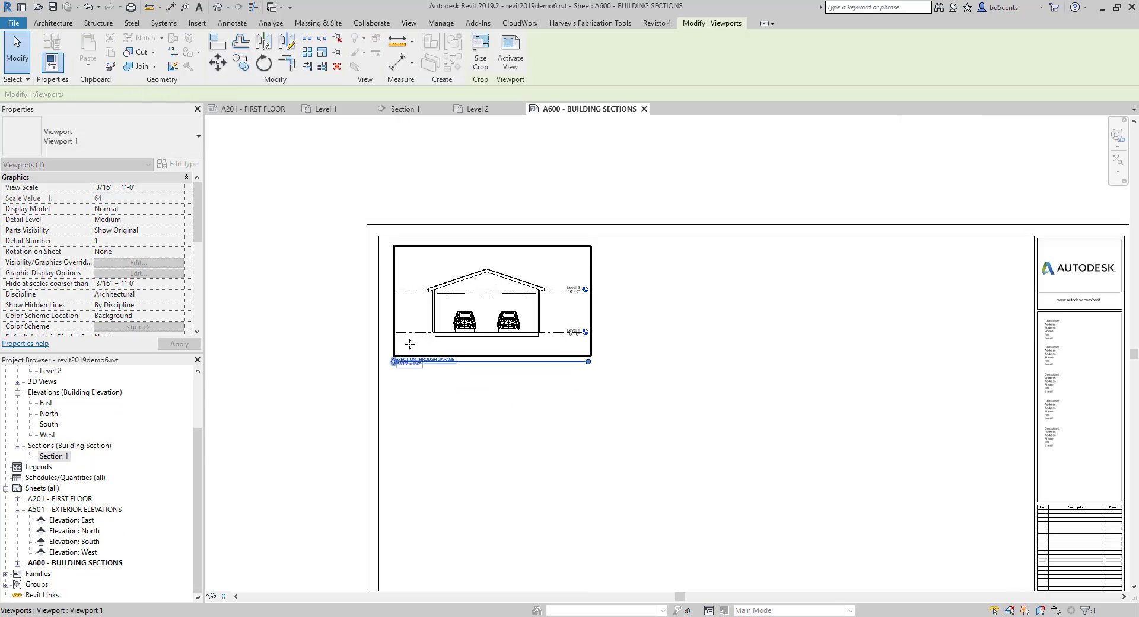
key(Escape)
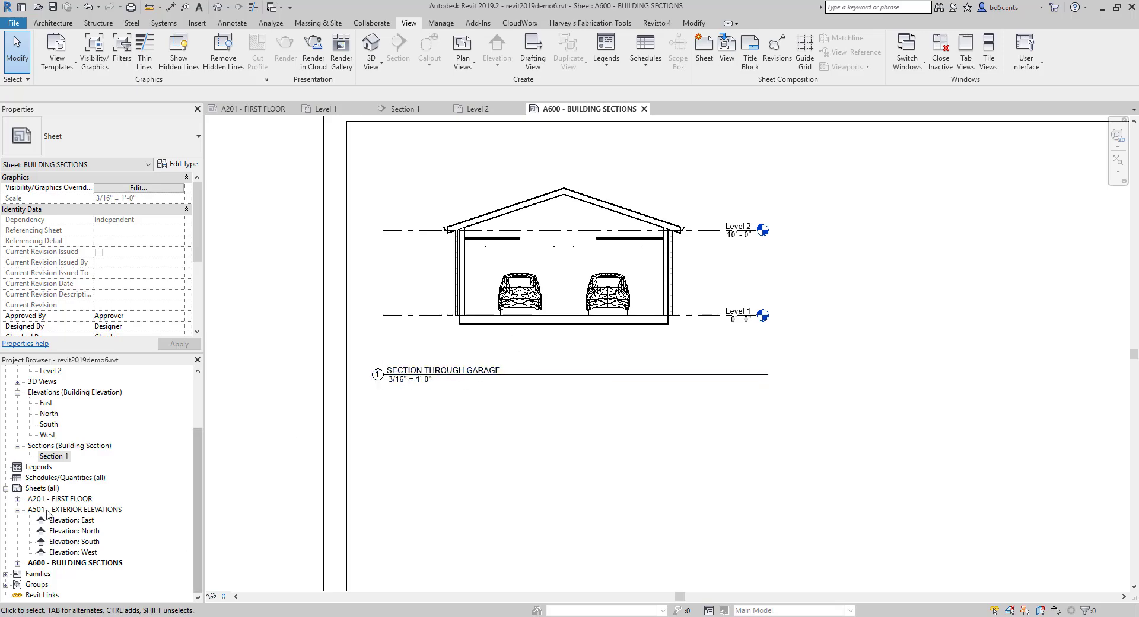
click(61, 457)
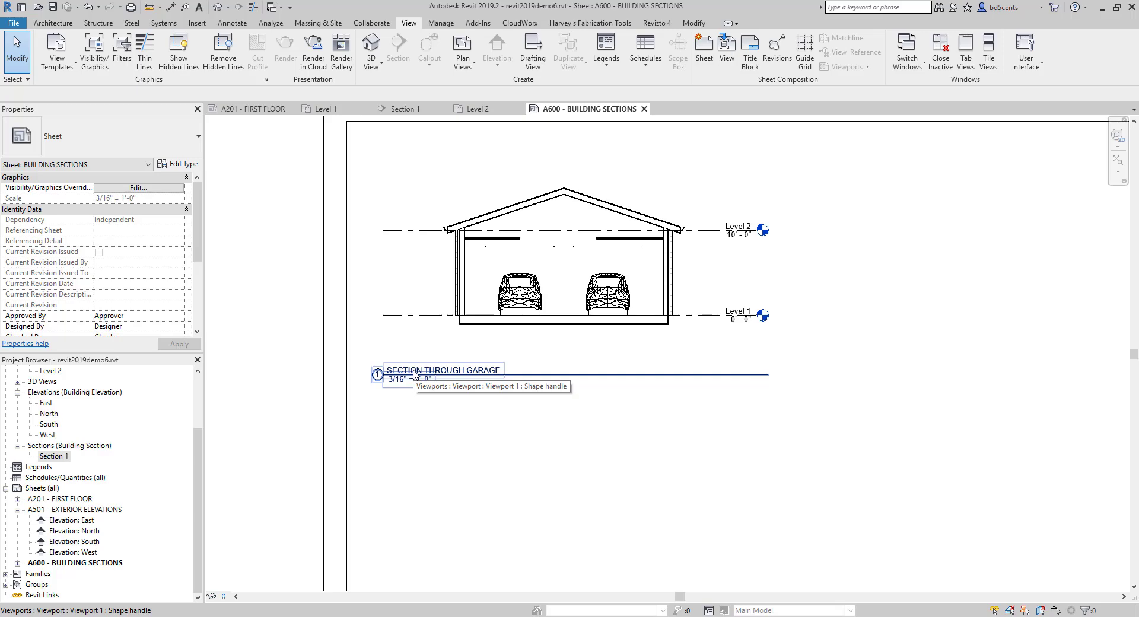
- Change the sheet number in the BUILDING SECTIONS title block to A601
scroll(405, 357, down, 6)
middle_drag(533, 328, 265, 156)
scroll(636, 428, up, 7)
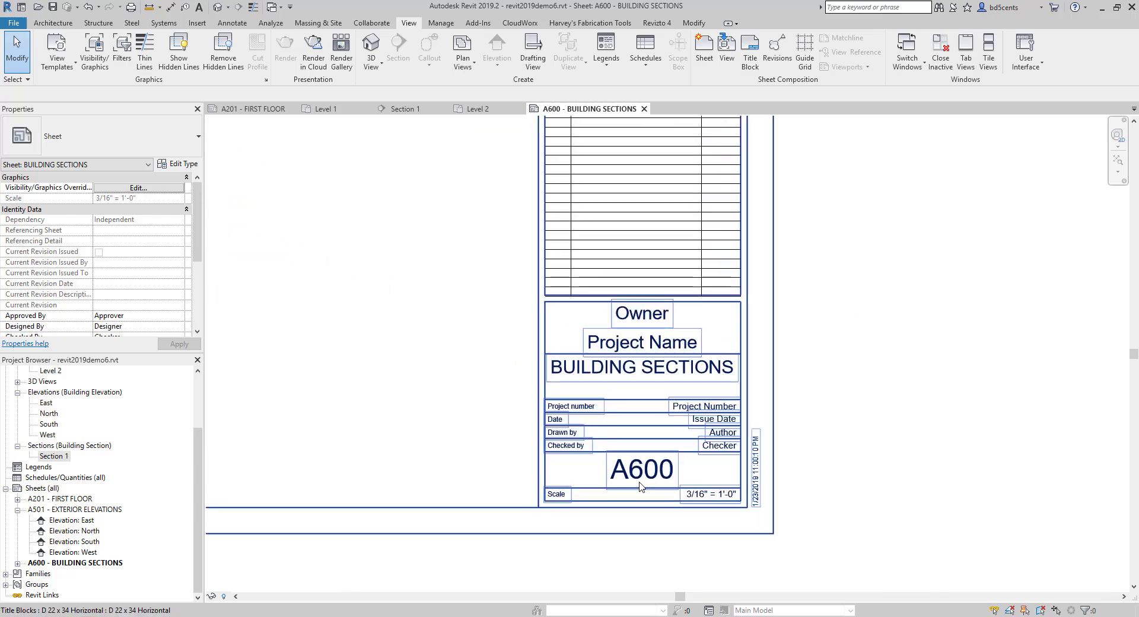
scroll(639, 486, up, 1)
click(640, 486)
click(669, 468)
key(Right)
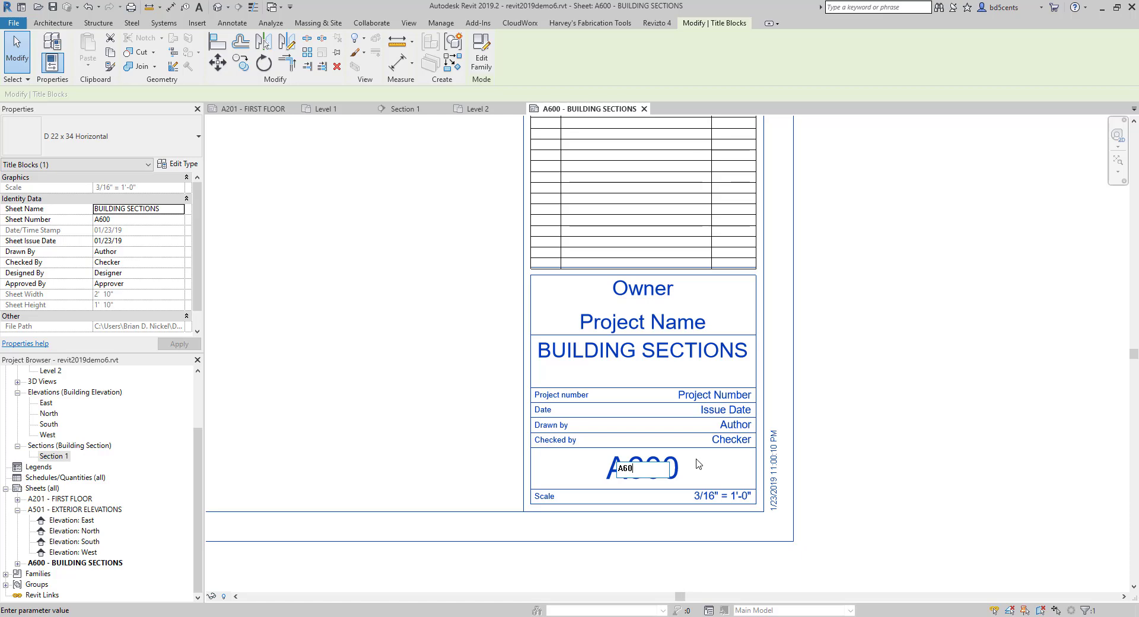
click(735, 426)
scroll(636, 471, up, 3)
click(636, 471)
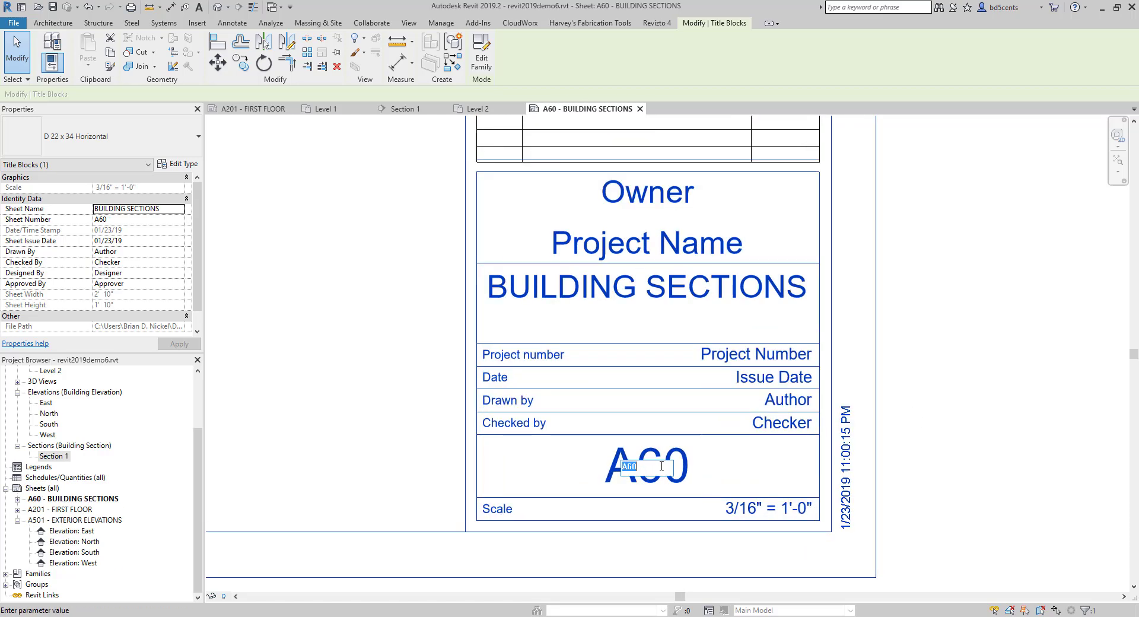
click(635, 470)
text(1)
click(922, 415)
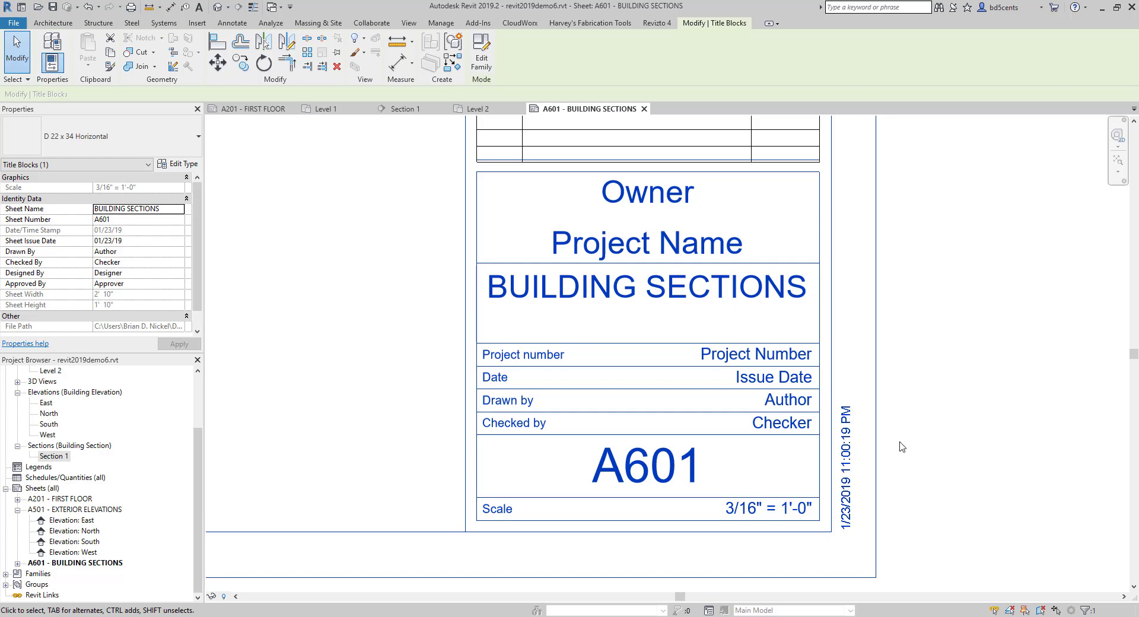
- Activate the garage section viewport on the sheet and set its view scale to 1/4" = 1'-0"
scroll(725, 490, up, 3)
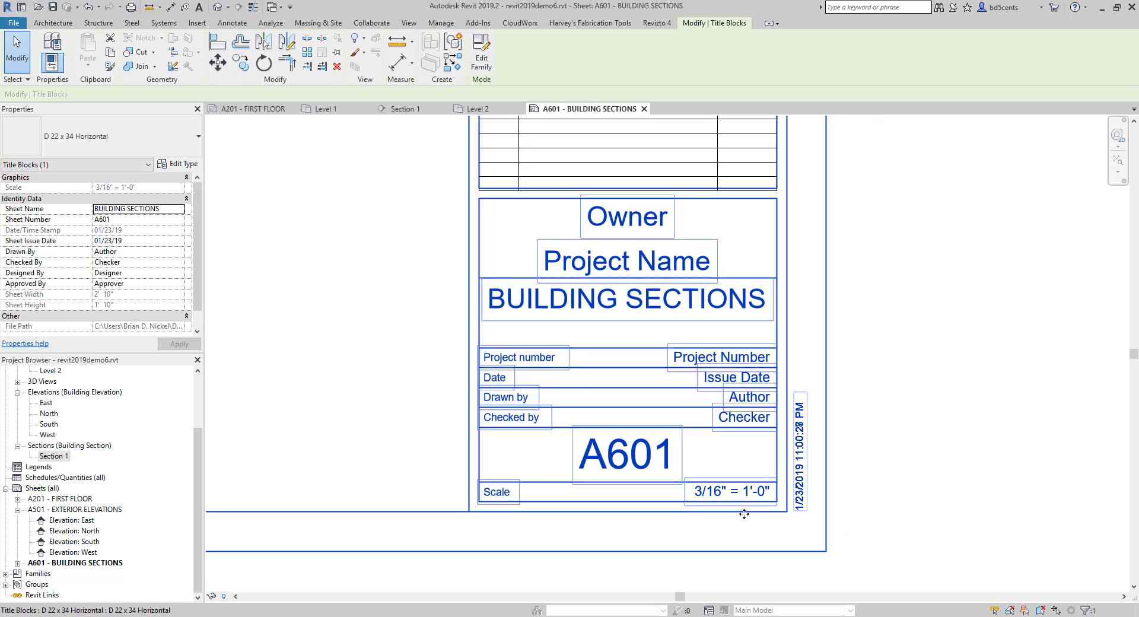
scroll(725, 489, down, 6)
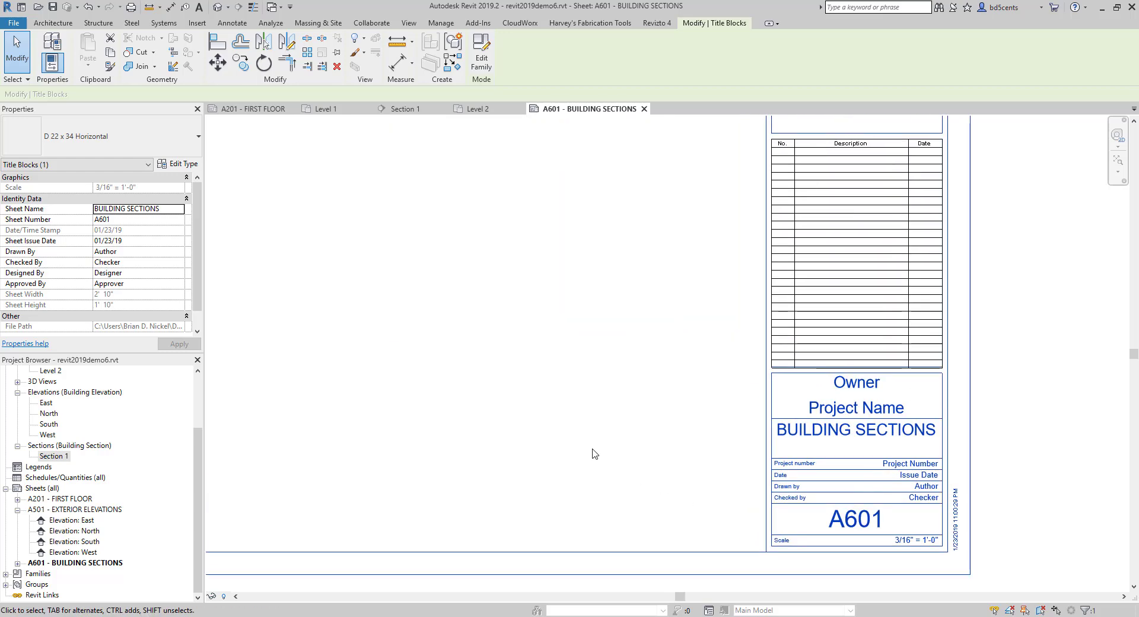
middle_drag(501, 169, 557, 271)
scroll(557, 271, up, 2)
click(557, 270)
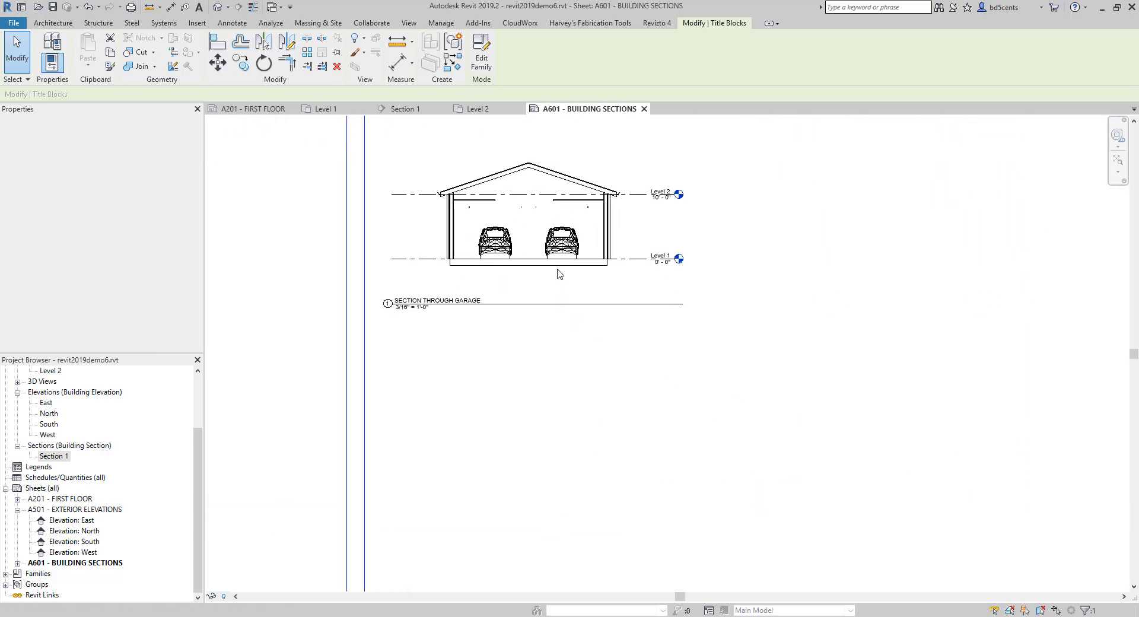
right_click(511, 181)
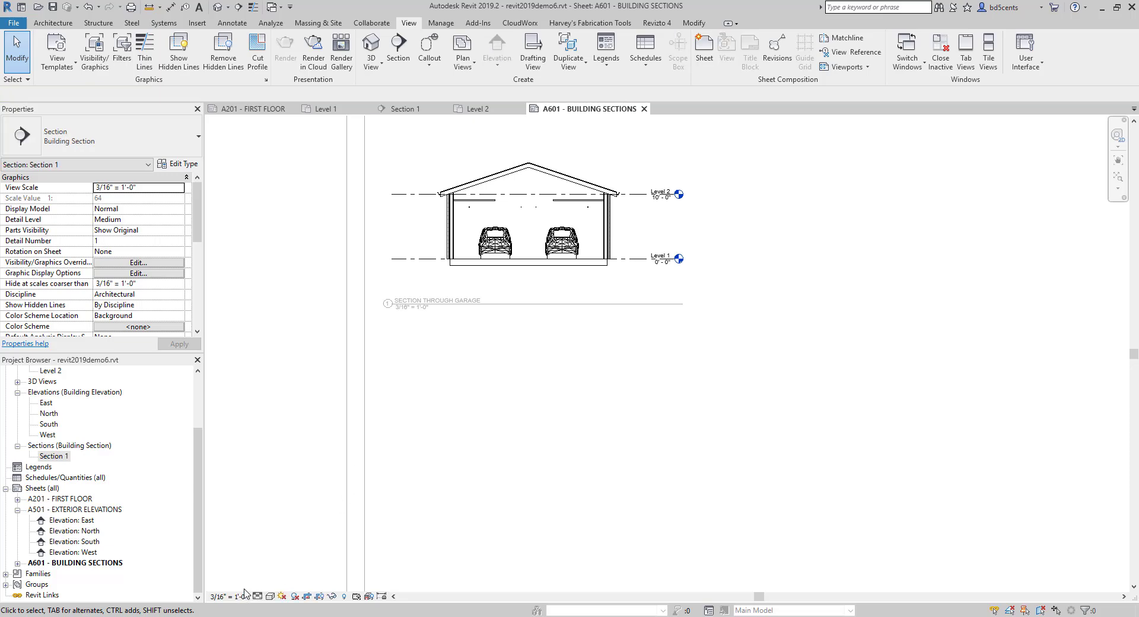
click(226, 596)
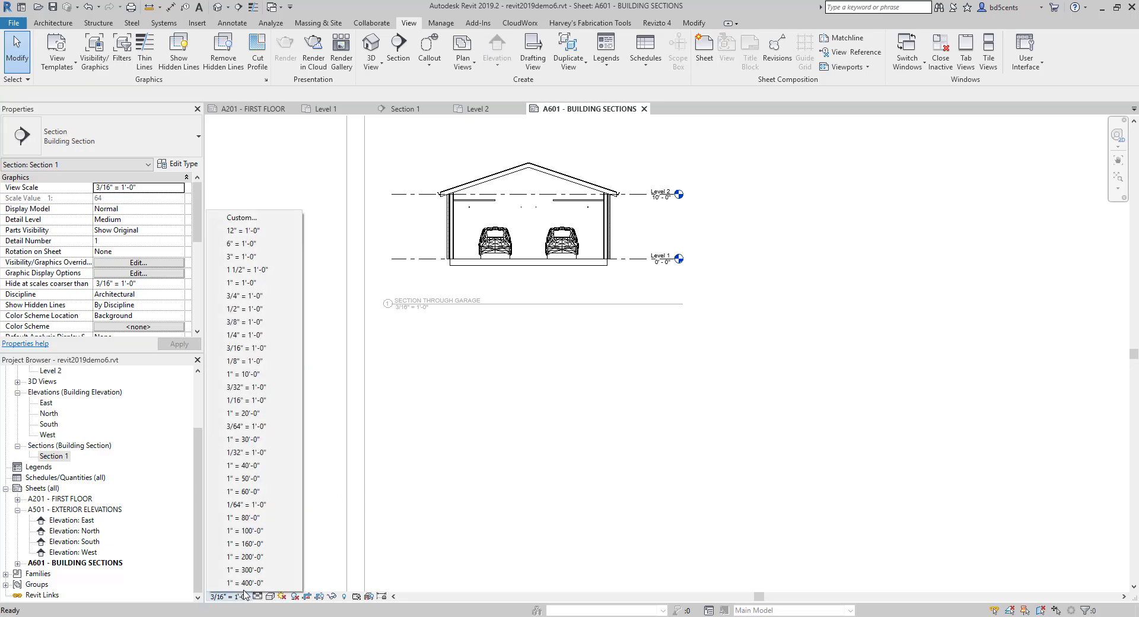
click(266, 336)
scroll(478, 376, down, 3)
scroll(432, 376, up, 5)
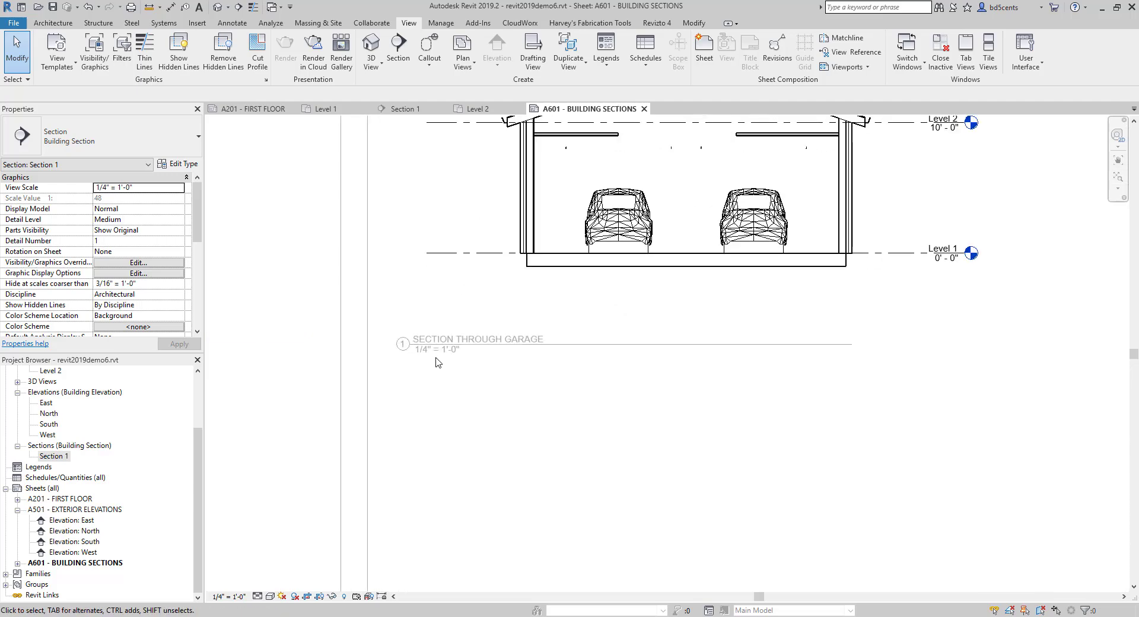
- Deactivate the section view and check the scale entry in the sheet's title block
right_click(527, 318)
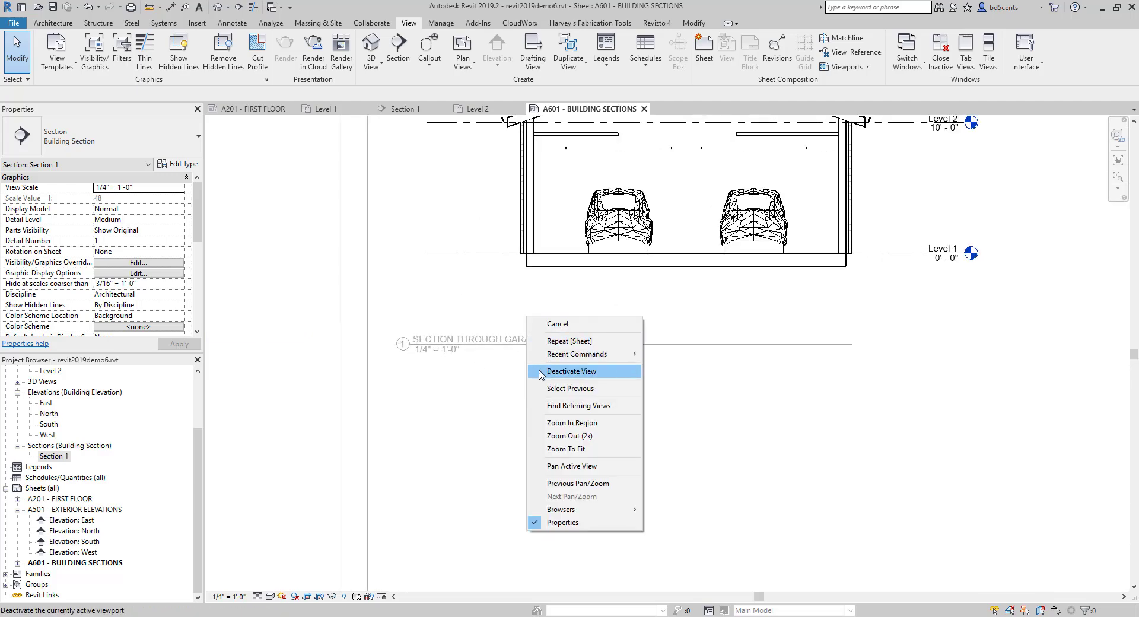
click(544, 371)
scroll(544, 371, down, 4)
middle_drag(528, 353, 266, 161)
scroll(795, 427, up, 6)
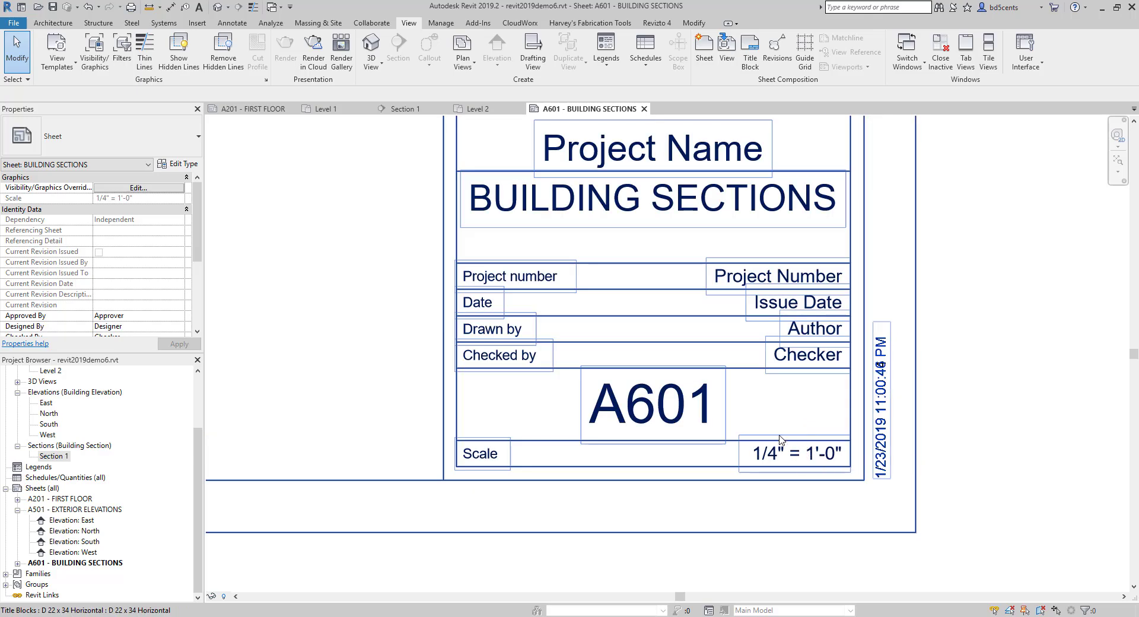
scroll(641, 382, down, 6)
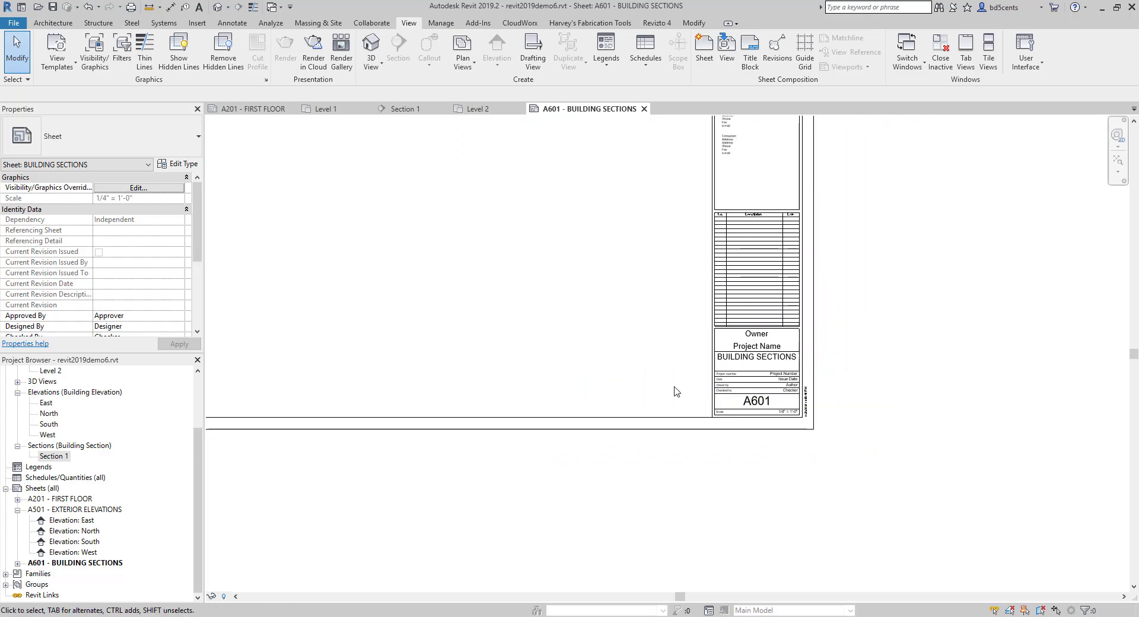
scroll(674, 387, down, 2)
middle_drag(570, 381, 853, 465)
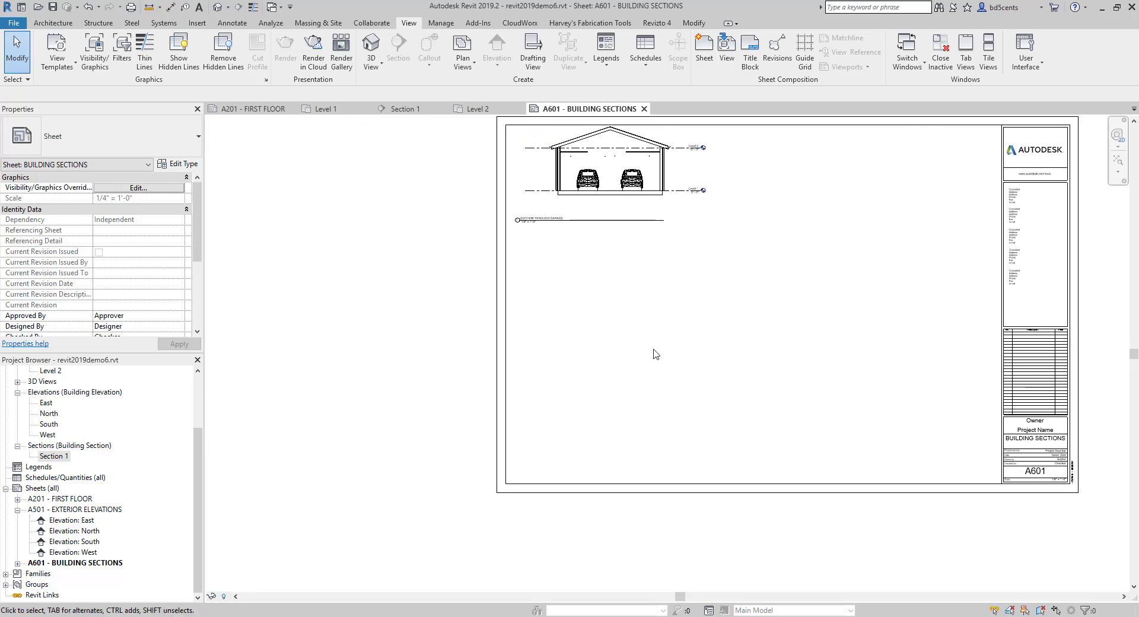
- Activate the section viewport on the sheet, and show and hide its crop region
scroll(655, 354, up, 3)
click(577, 307)
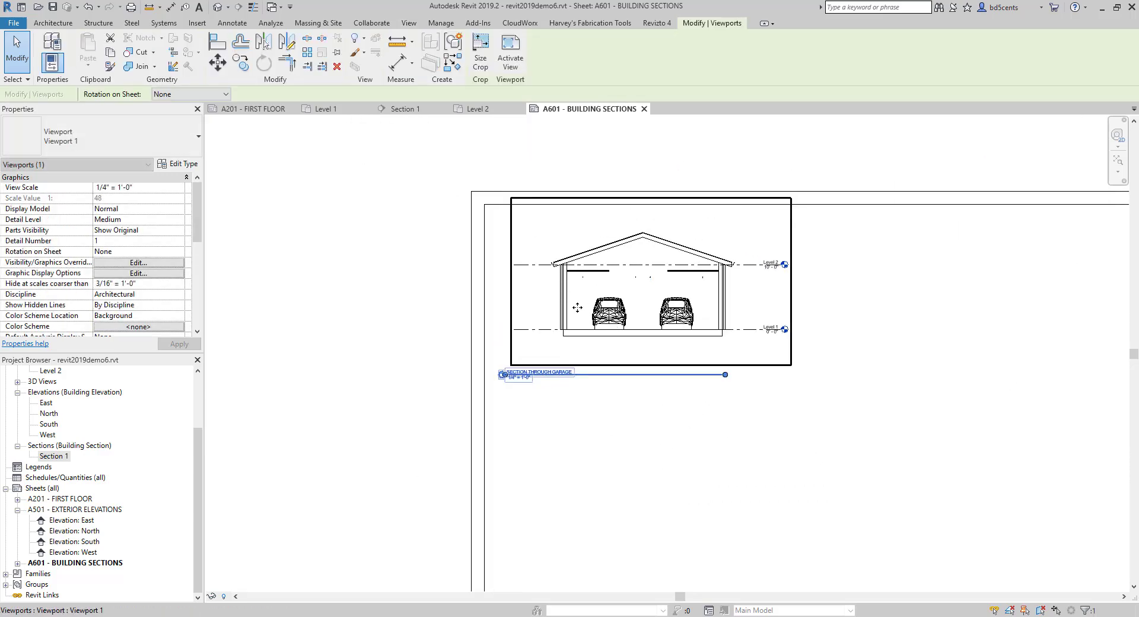
scroll(131, 261, down, 5)
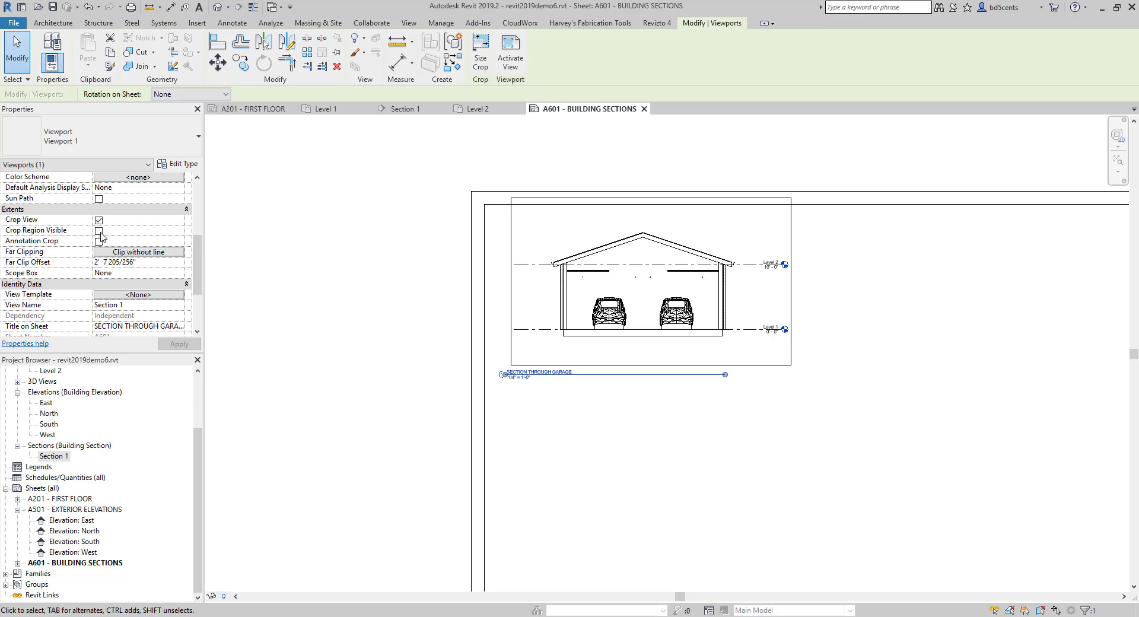
click(440, 427)
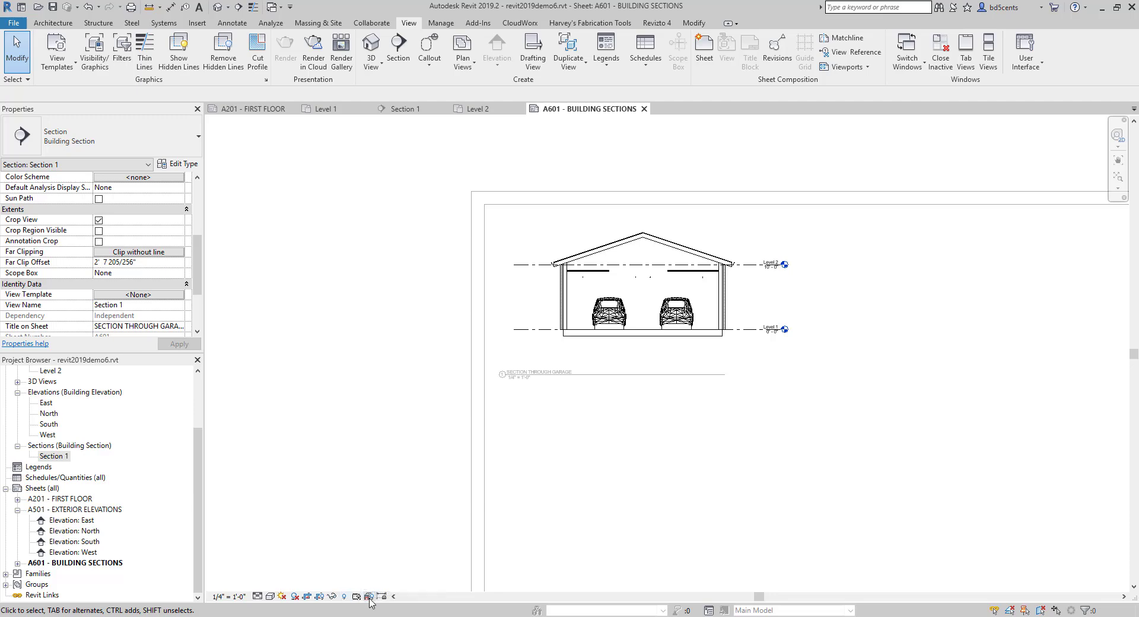
click(320, 597)
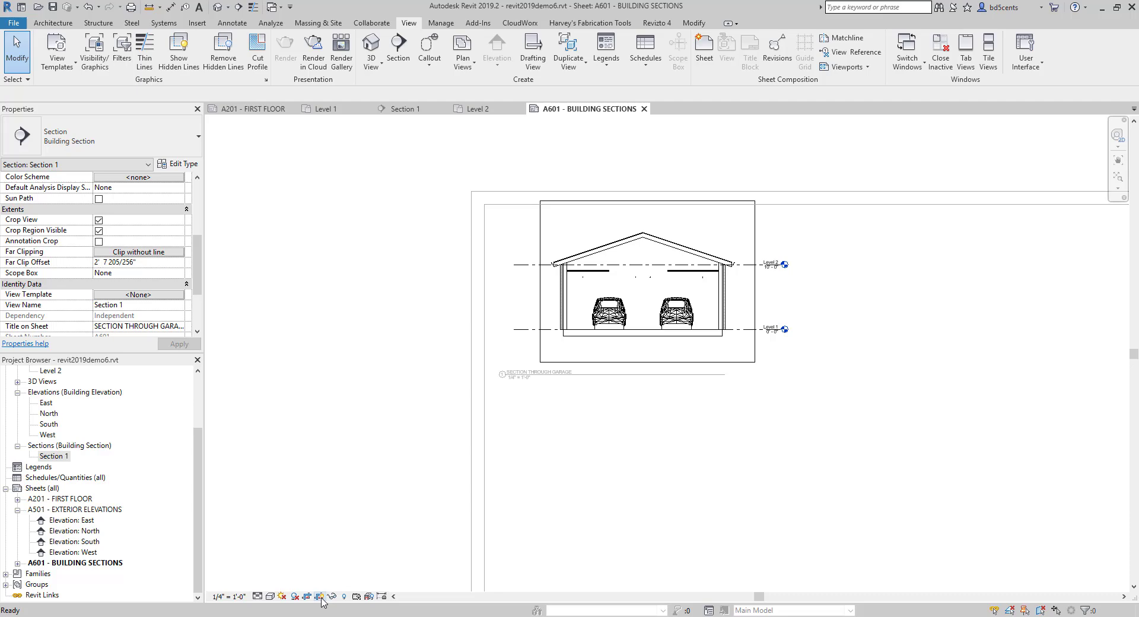
click(320, 597)
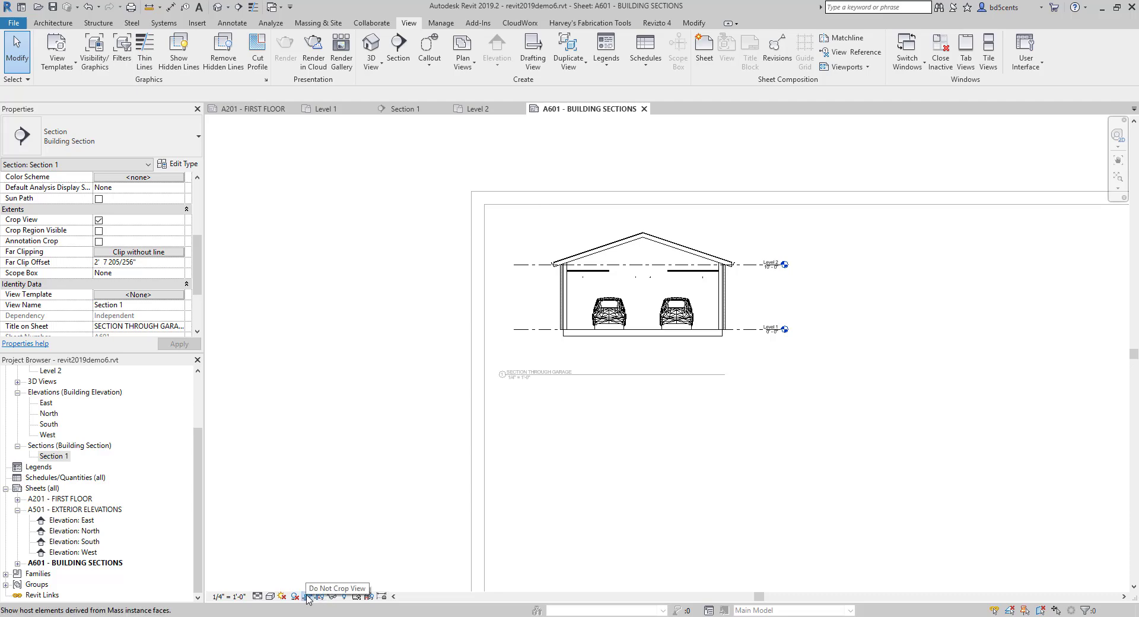
- Switch the section view's cropping off and back on, and deactivate the view
click(307, 596)
click(307, 596)
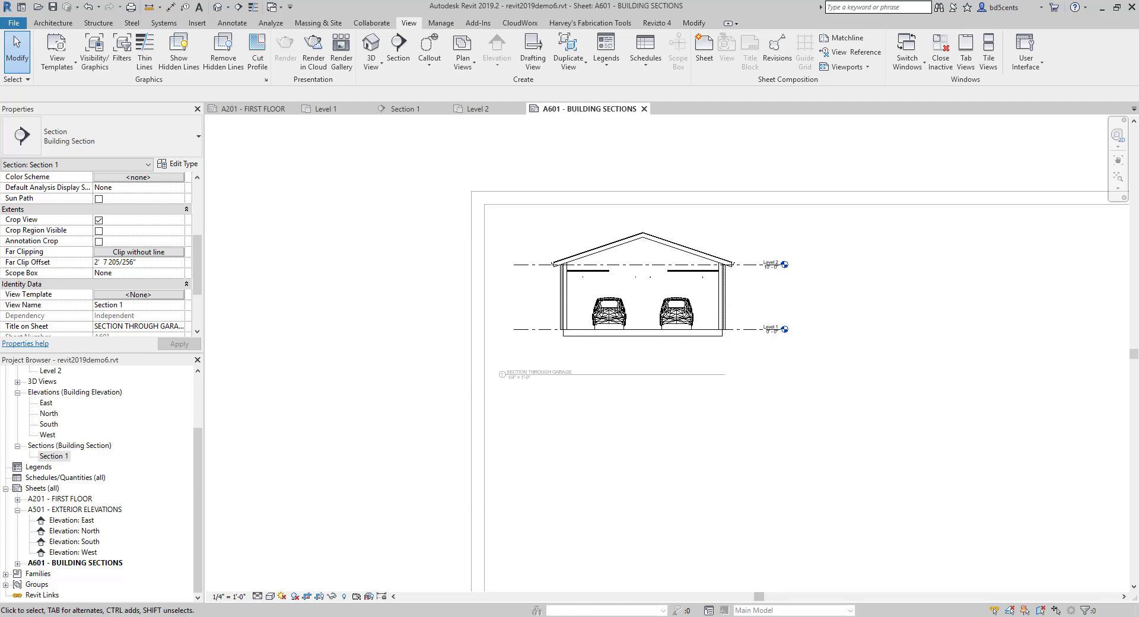
scroll(425, 450, down, 3)
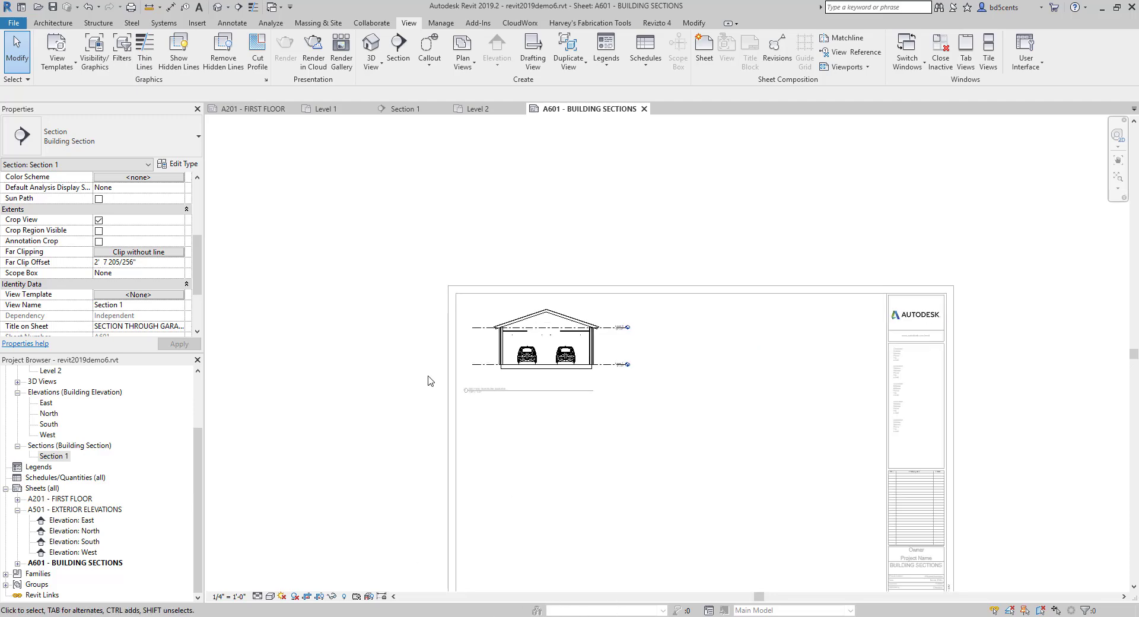
right_click(439, 368)
click(466, 405)
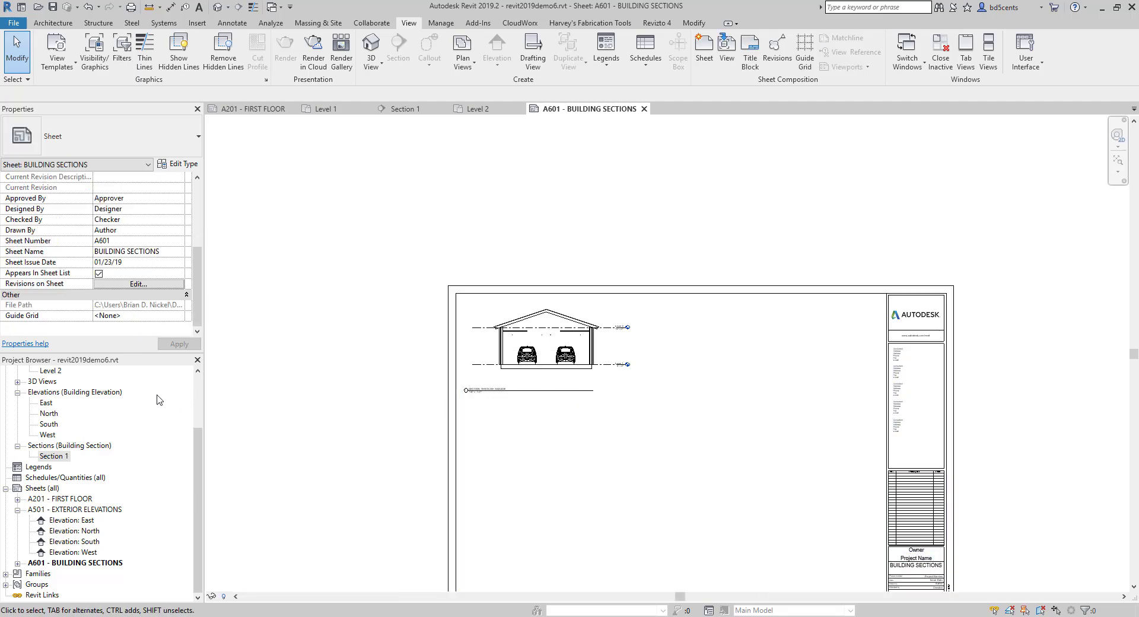
- Create a new sheet with the D 22 x 34 Horizontal title block
click(55, 486)
right_click(48, 486)
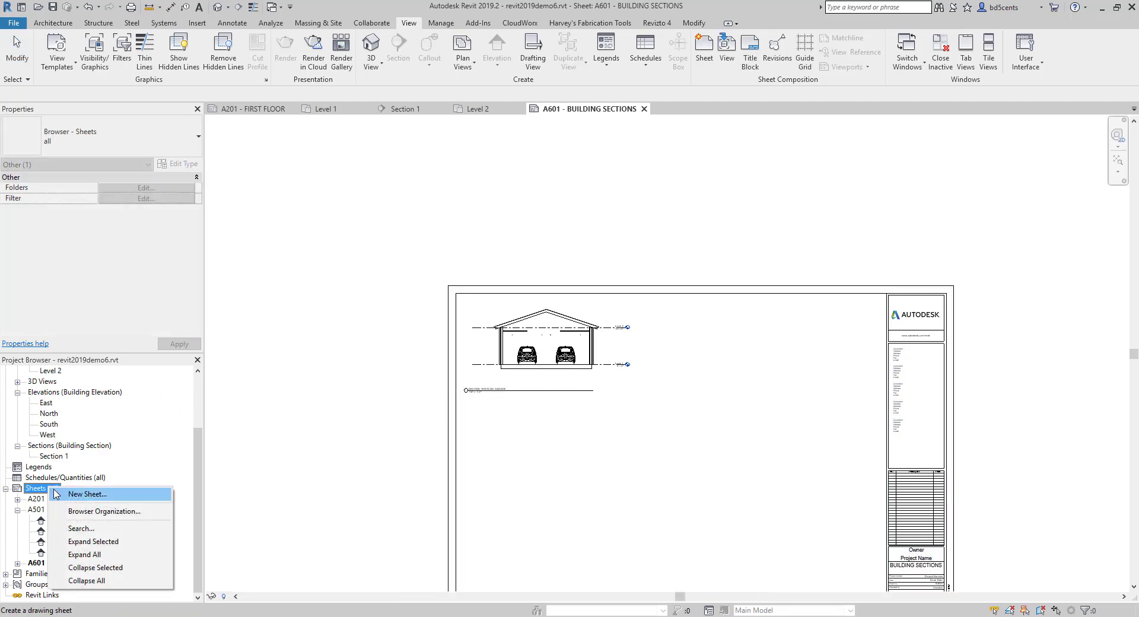
click(66, 494)
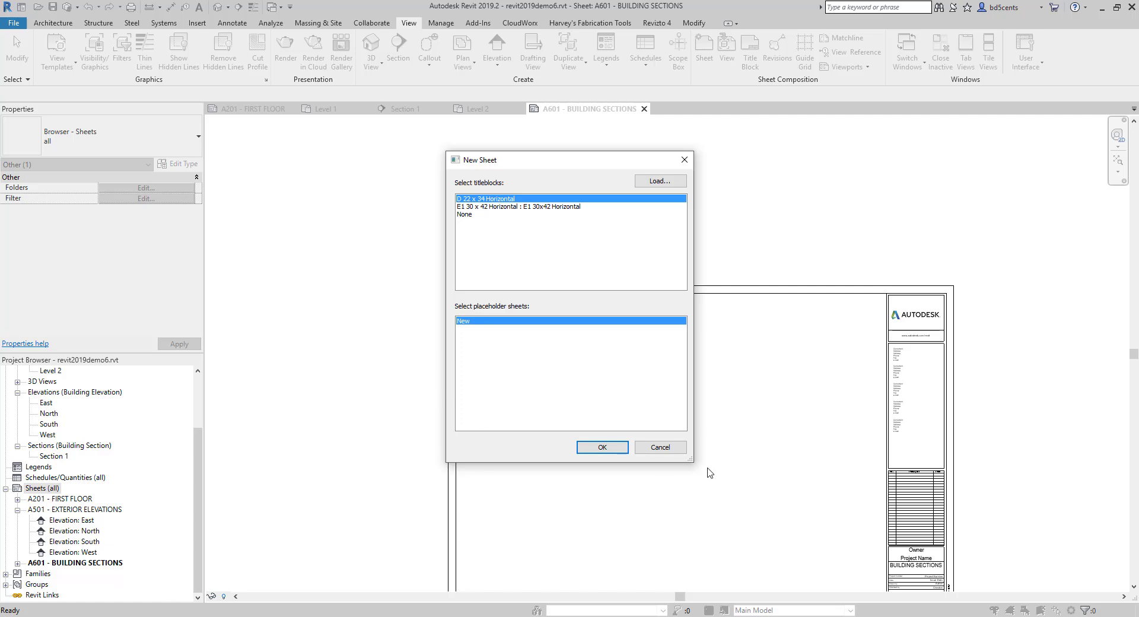
click(602, 447)
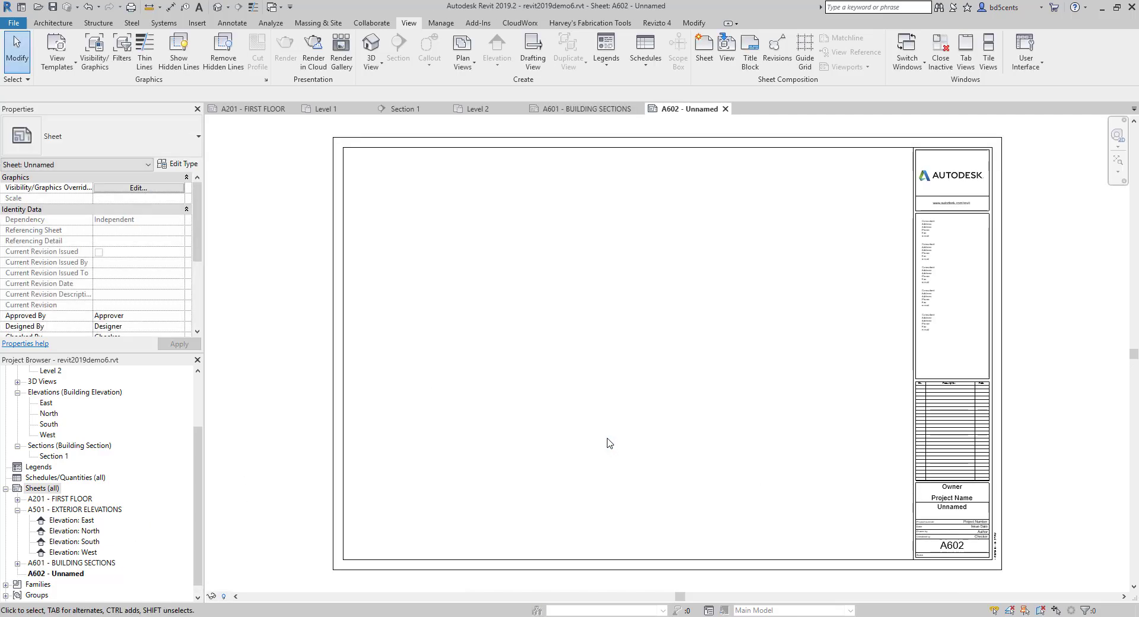
- Rename the new sheet A602 as WALL SECTIONS in its title block
scroll(524, 365, down, 3)
scroll(629, 403, up, 5)
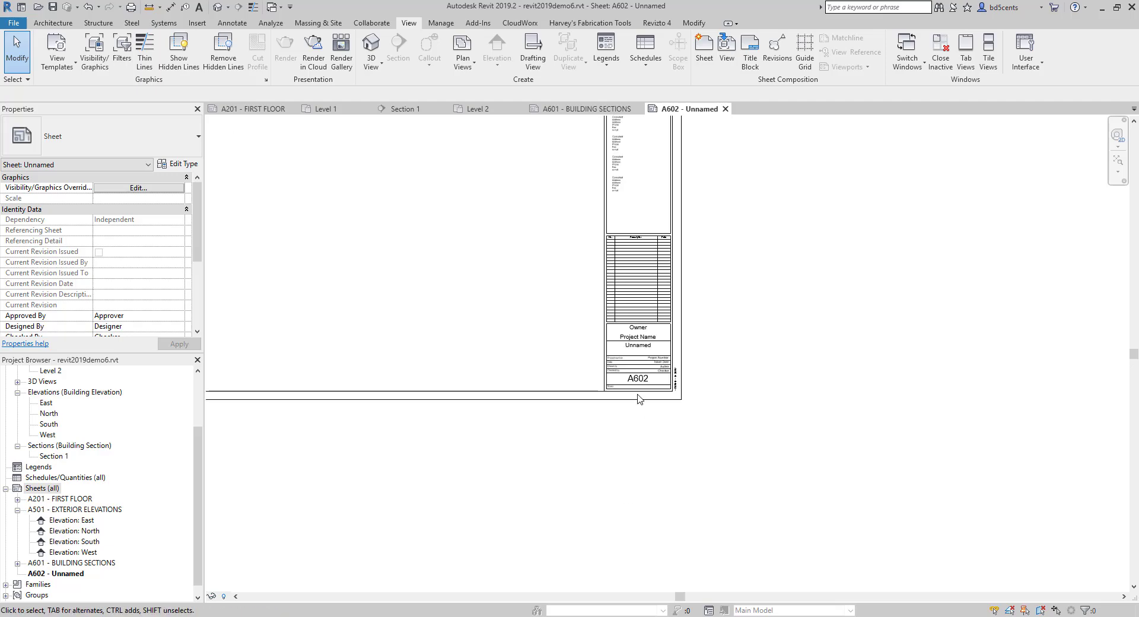
click(644, 372)
click(644, 372)
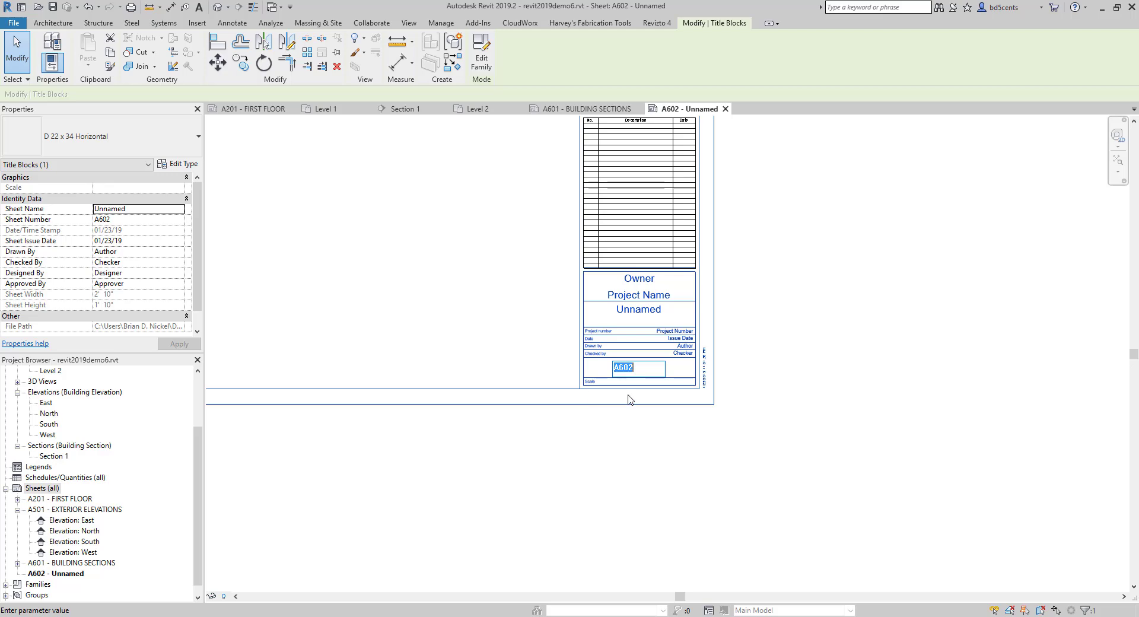
click(468, 319)
scroll(622, 366, up, 3)
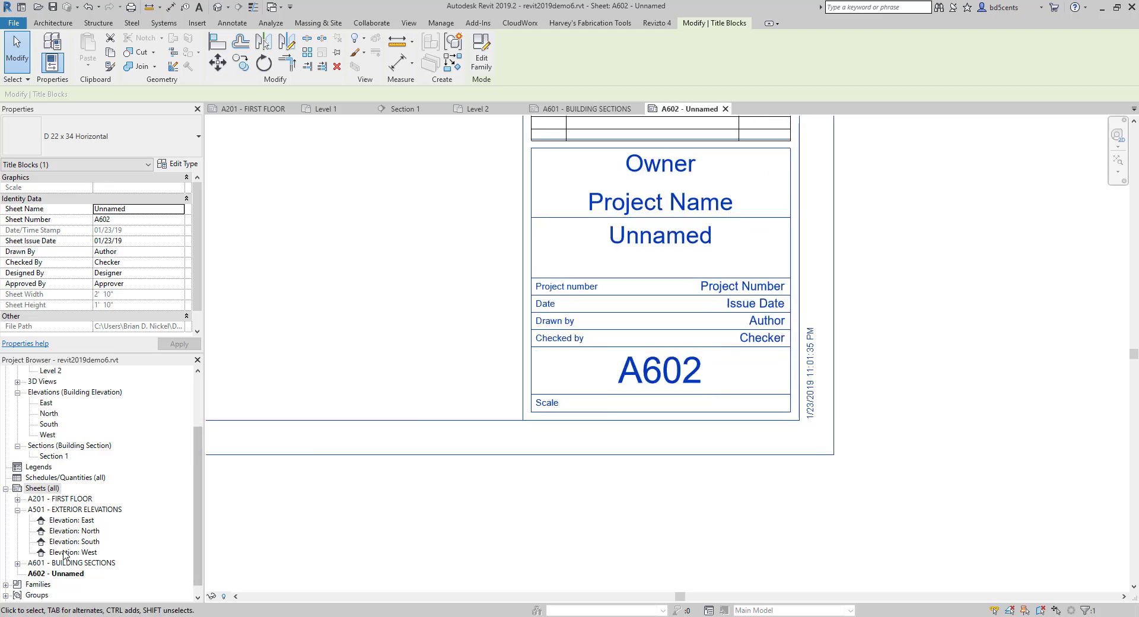
scroll(41, 575, down, 1)
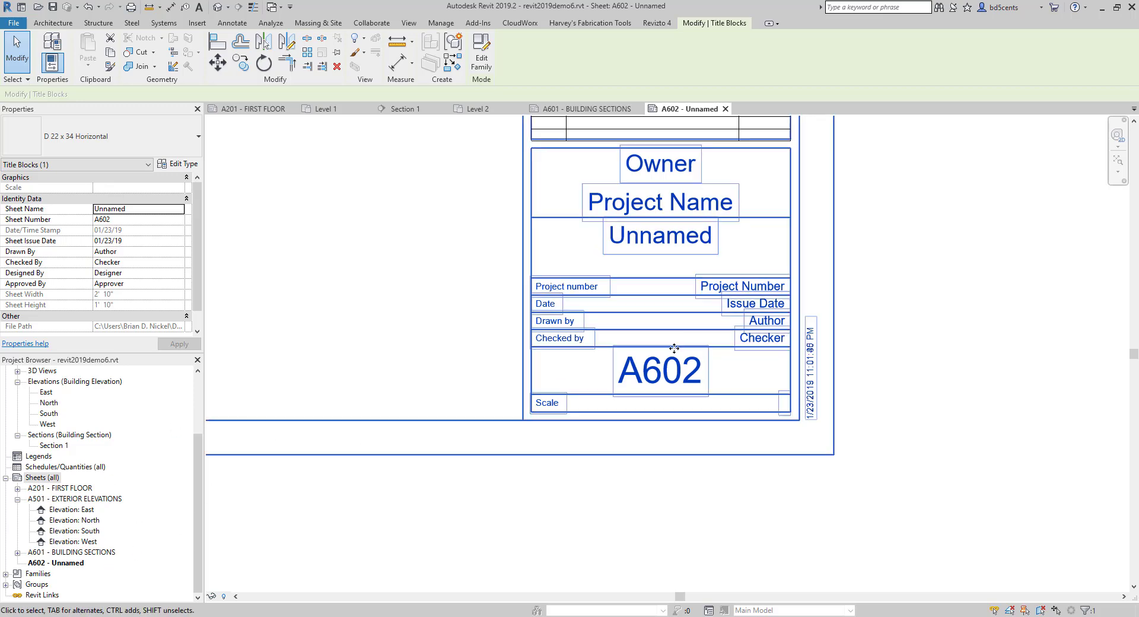
scroll(674, 348, up, 3)
click(651, 335)
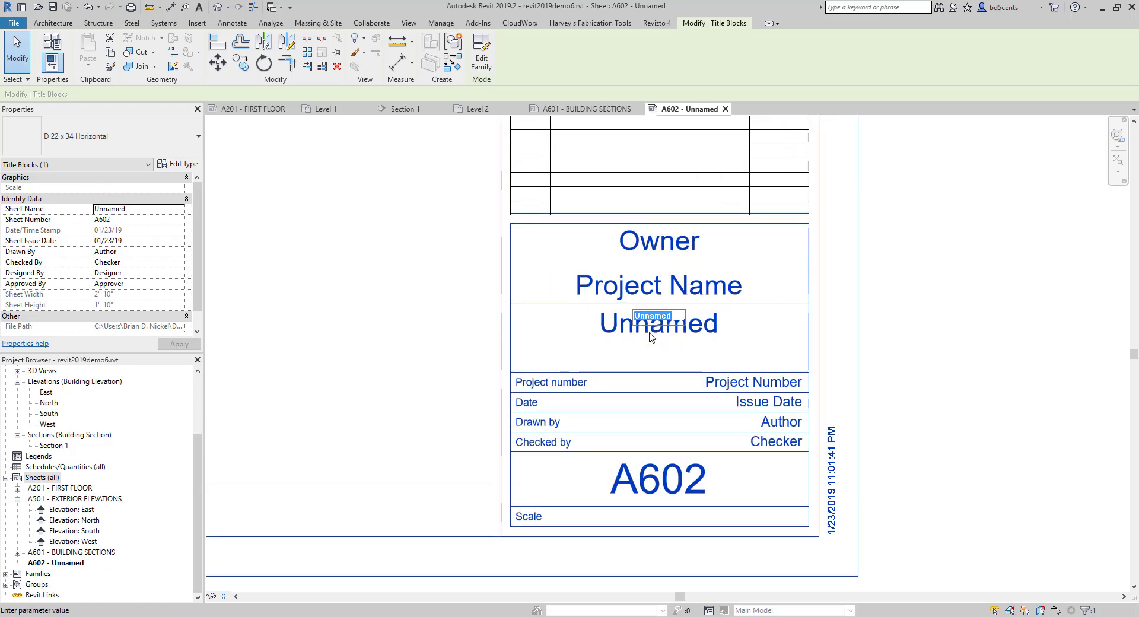
text(wAL)
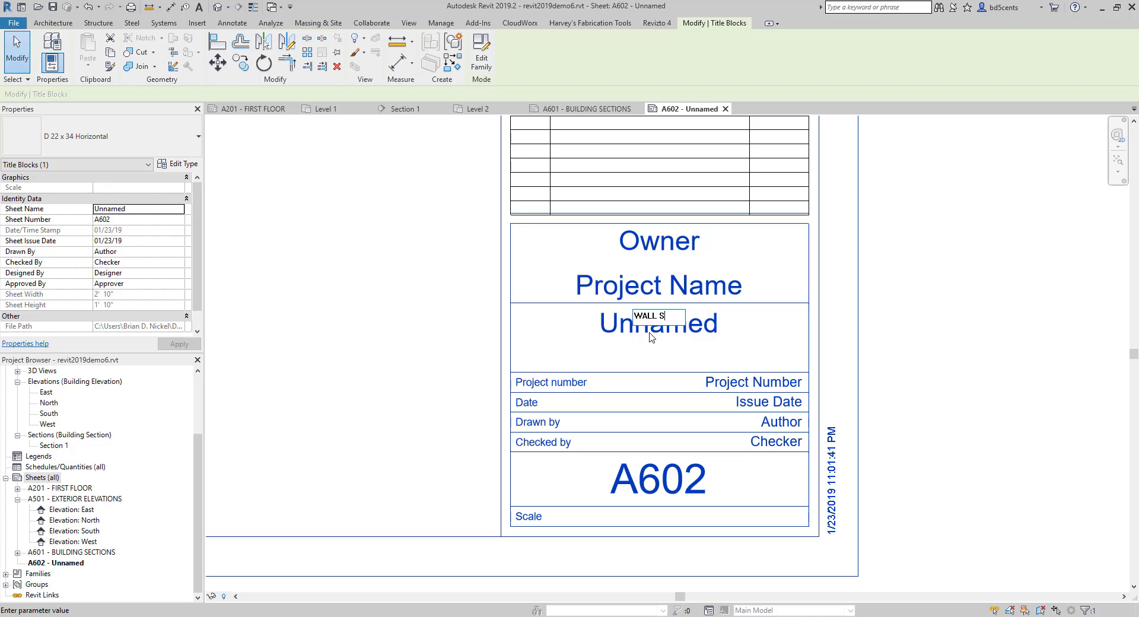
text(L SECTIONS)
key(Return)
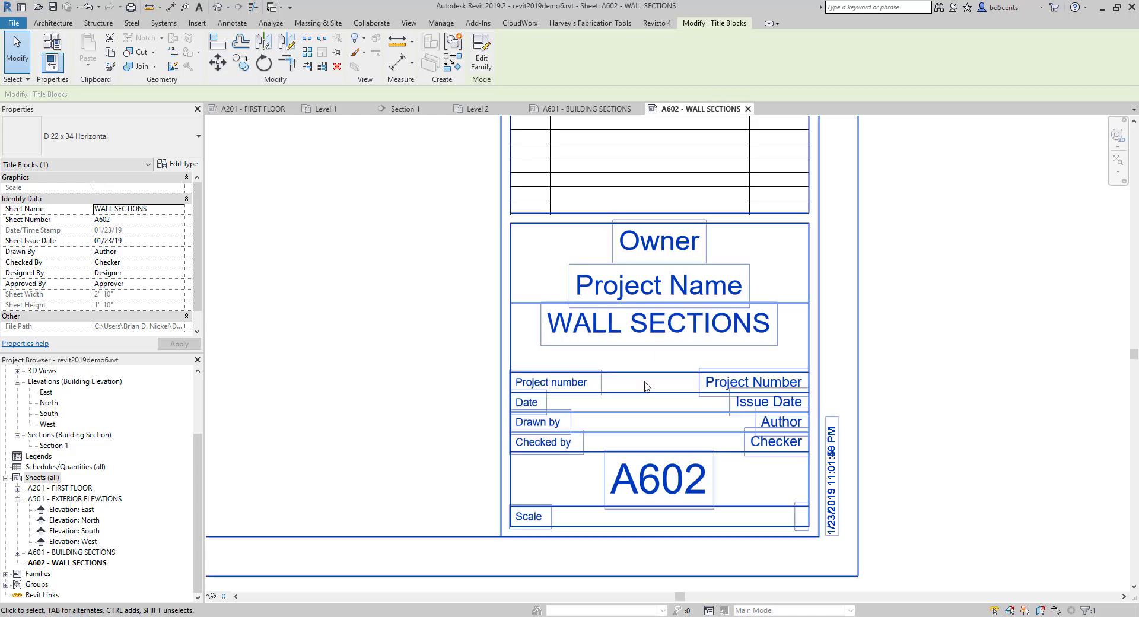
- View the whole A602 sheet, and open the Level 1 floor plan
scroll(385, 343, down, 4)
middle_drag(385, 343, 801, 419)
scroll(714, 415, down, 3)
middle_drag(714, 416, 743, 447)
scroll(715, 428, up, 3)
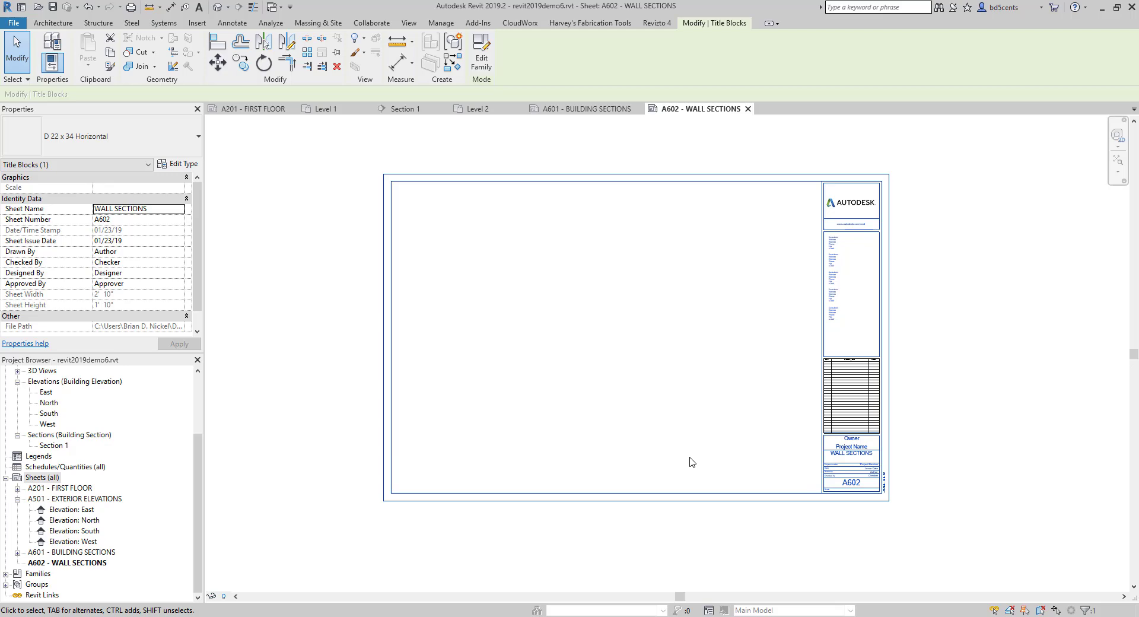
scroll(131, 472, up, 3)
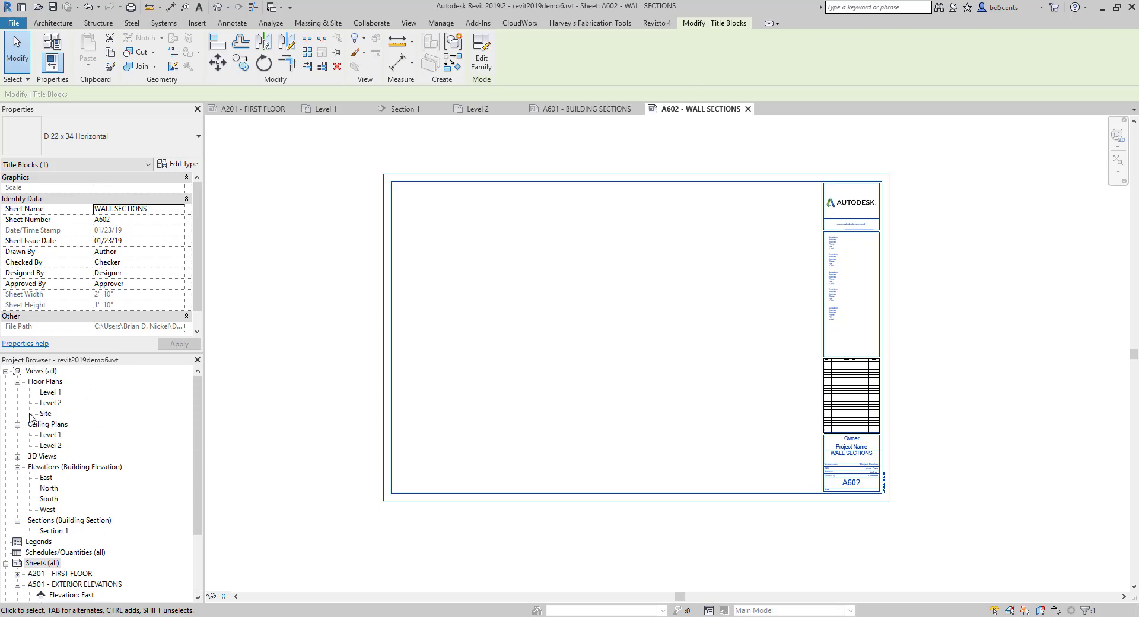
double_click(50, 392)
scroll(344, 403, down, 4)
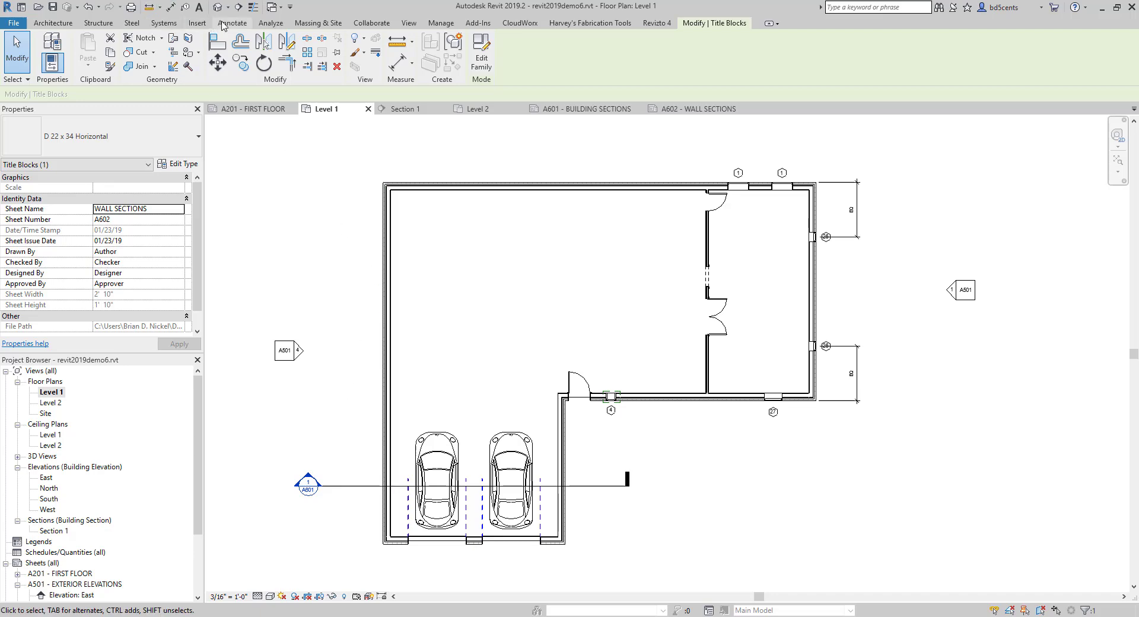
- Cut a Wall Section type section vertically through the exterior wall at window 4, and pull its far clip closer to the section line
click(409, 23)
click(401, 48)
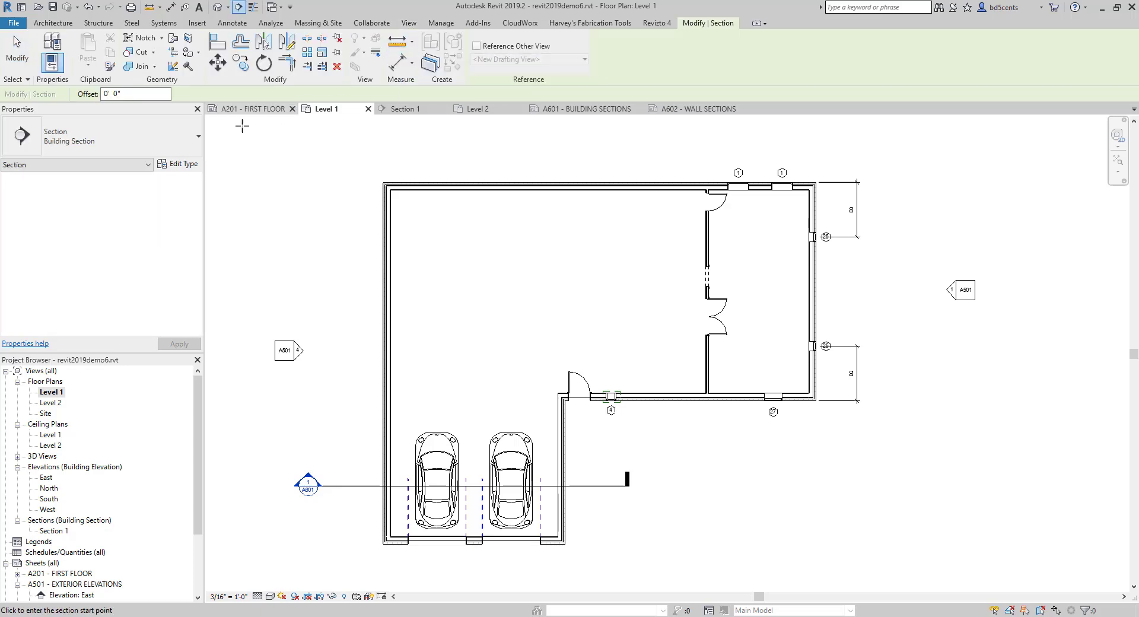
click(107, 136)
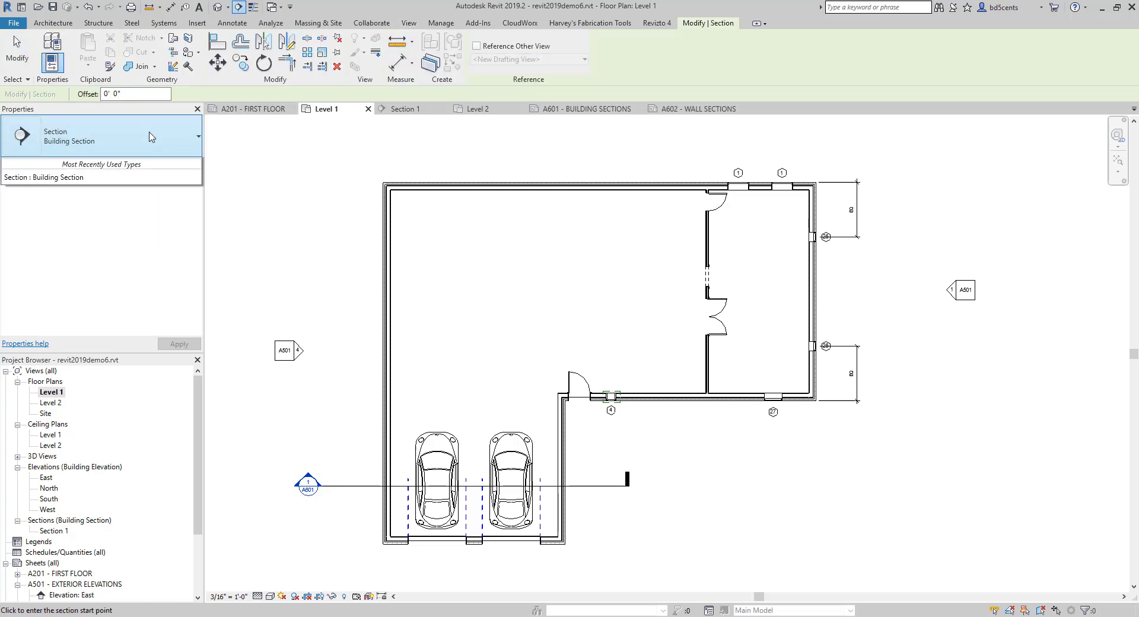
click(89, 262)
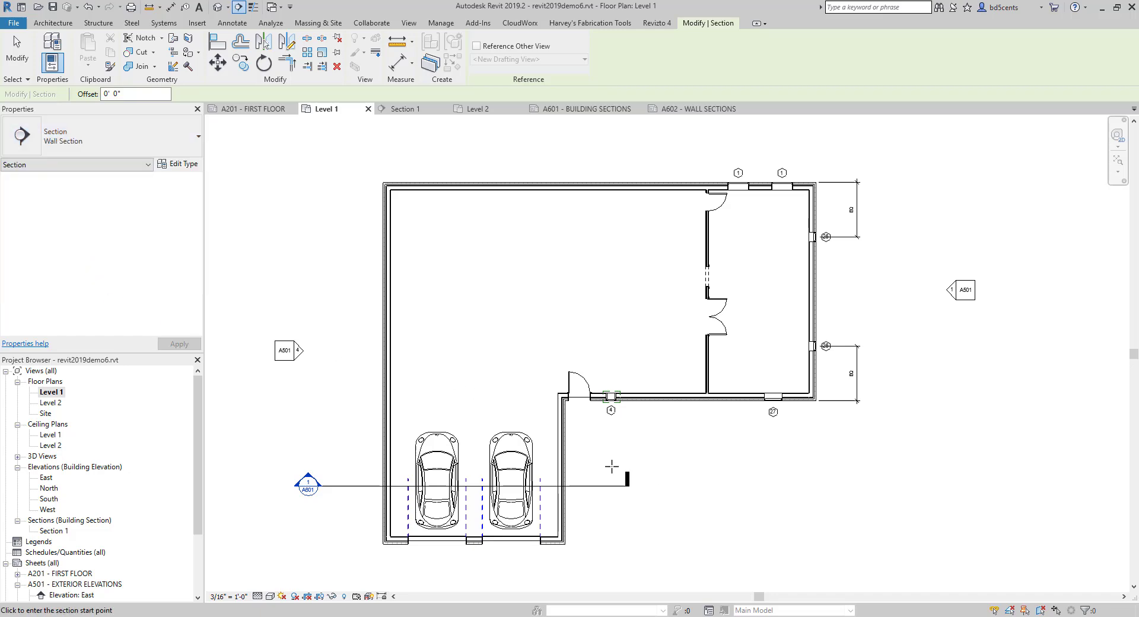
scroll(605, 393, up, 5)
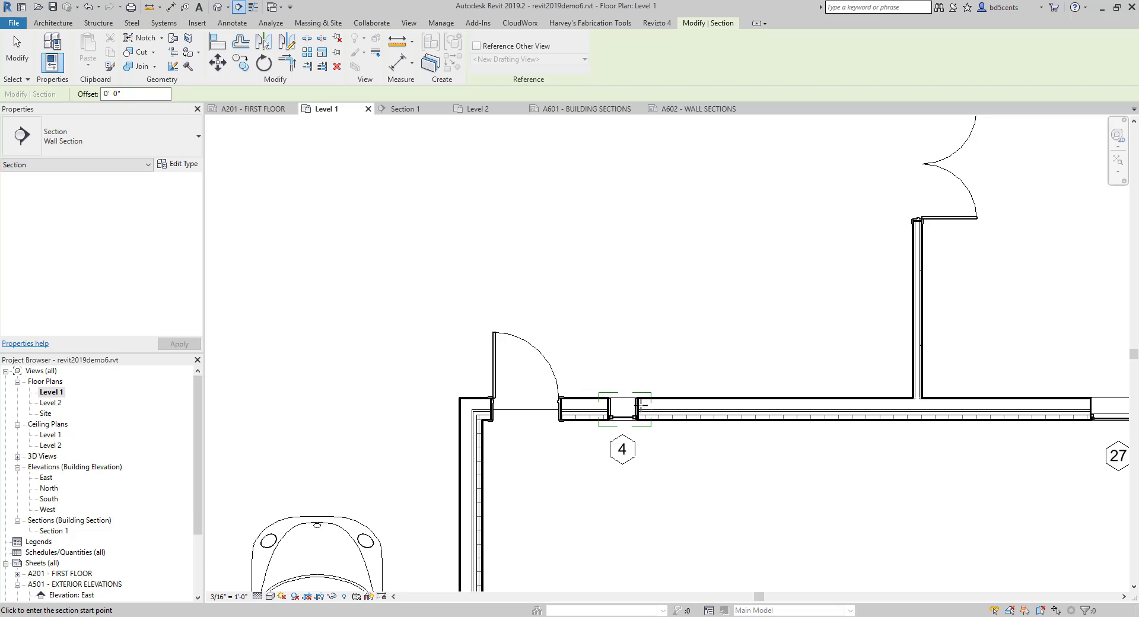
click(620, 359)
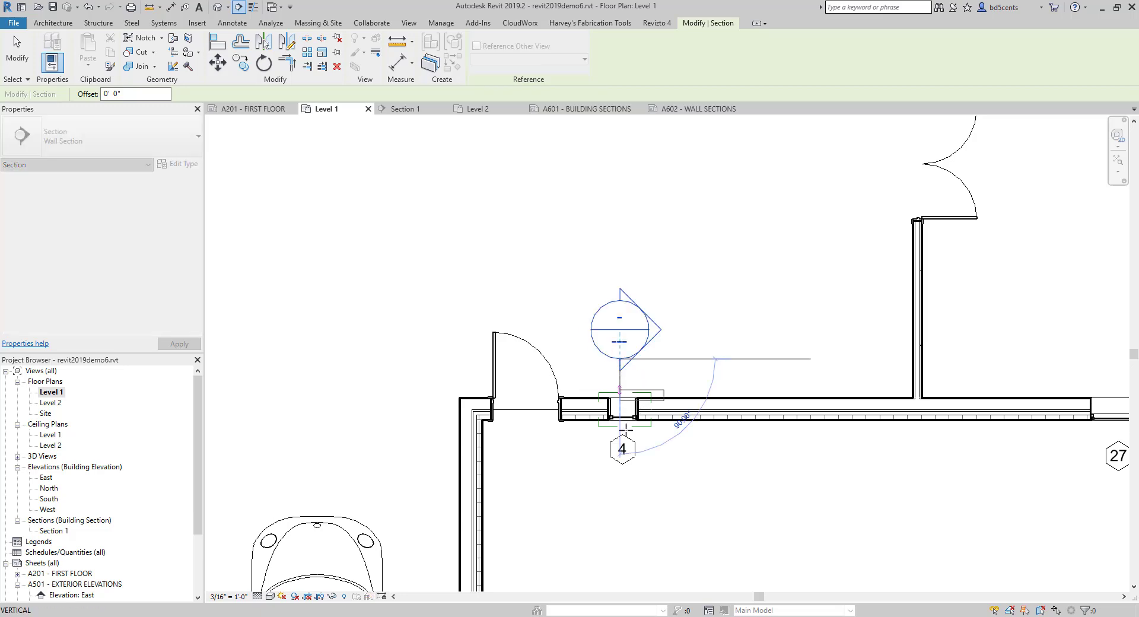
click(620, 479)
key(Escape)
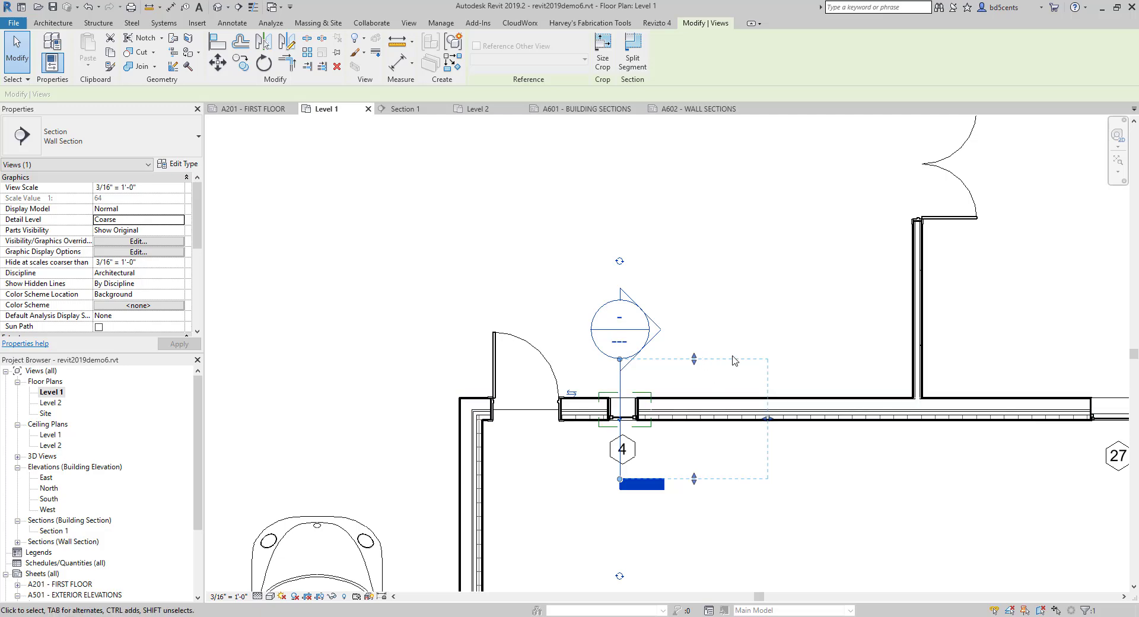
scroll(694, 370, up, 2)
drag(806, 443, 678, 434)
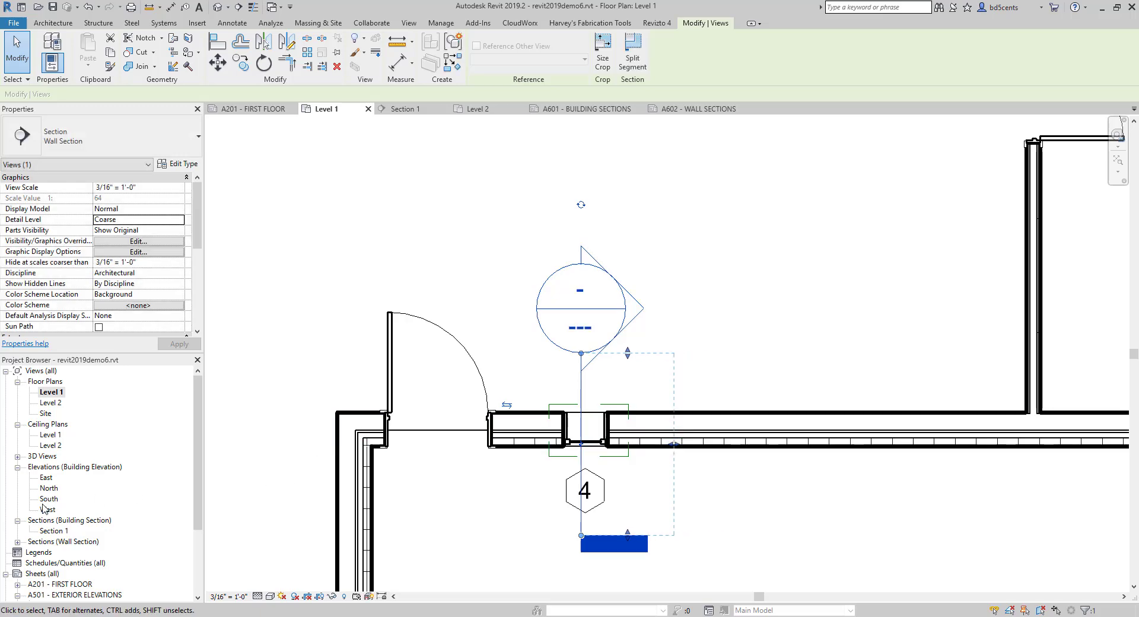
- Find the new wall section among the project's views, and open its view from the section line in the plan
click(49, 541)
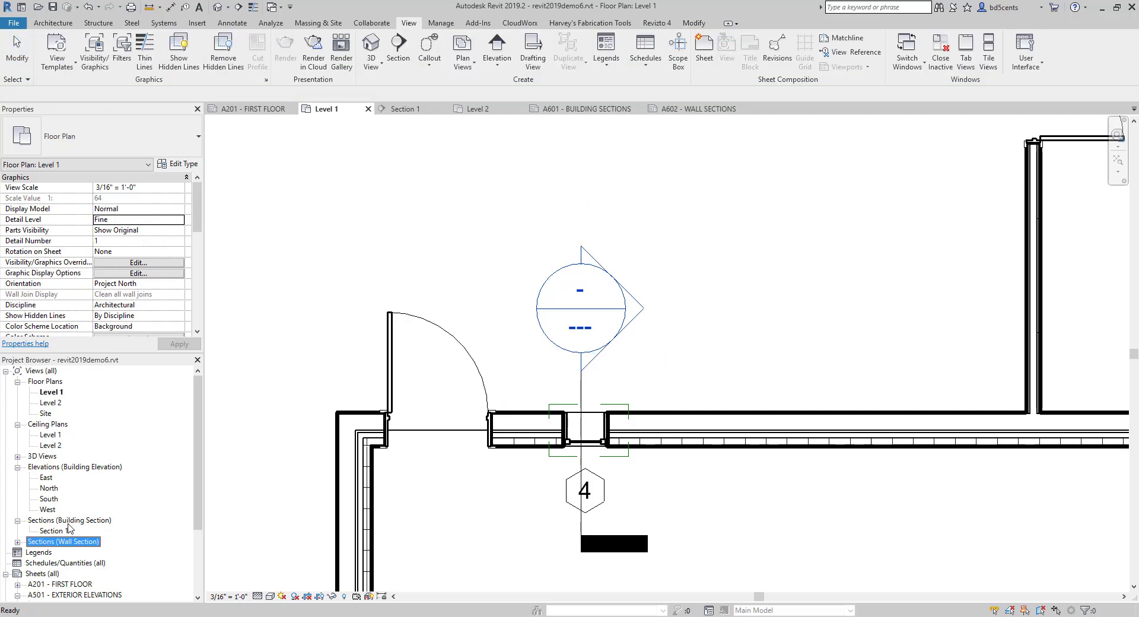
click(68, 522)
click(49, 543)
click(17, 541)
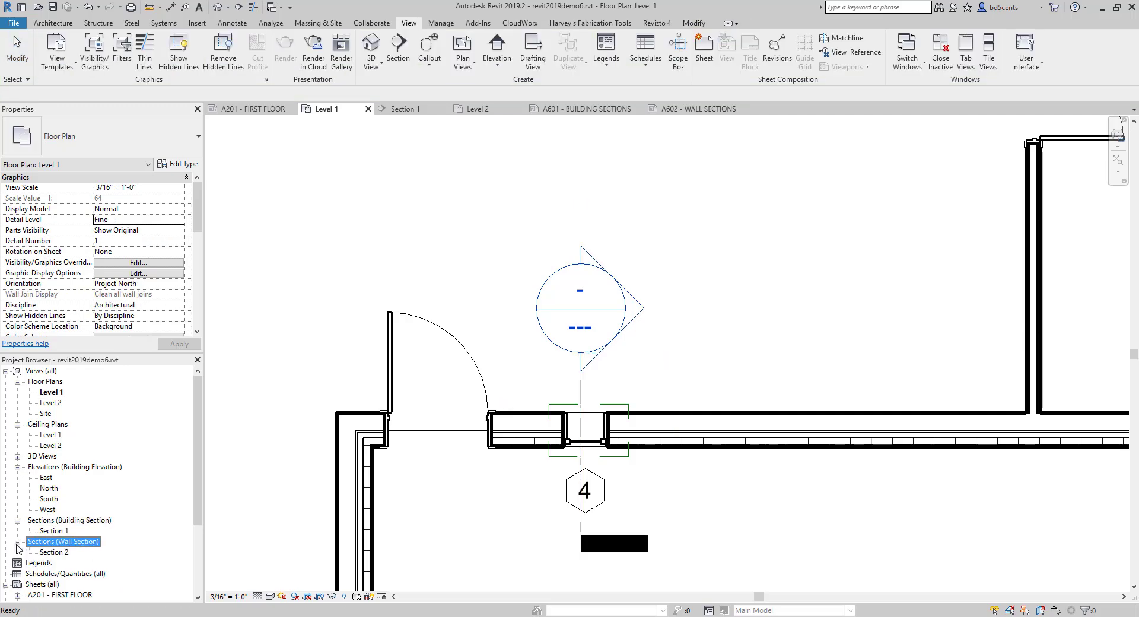
click(55, 552)
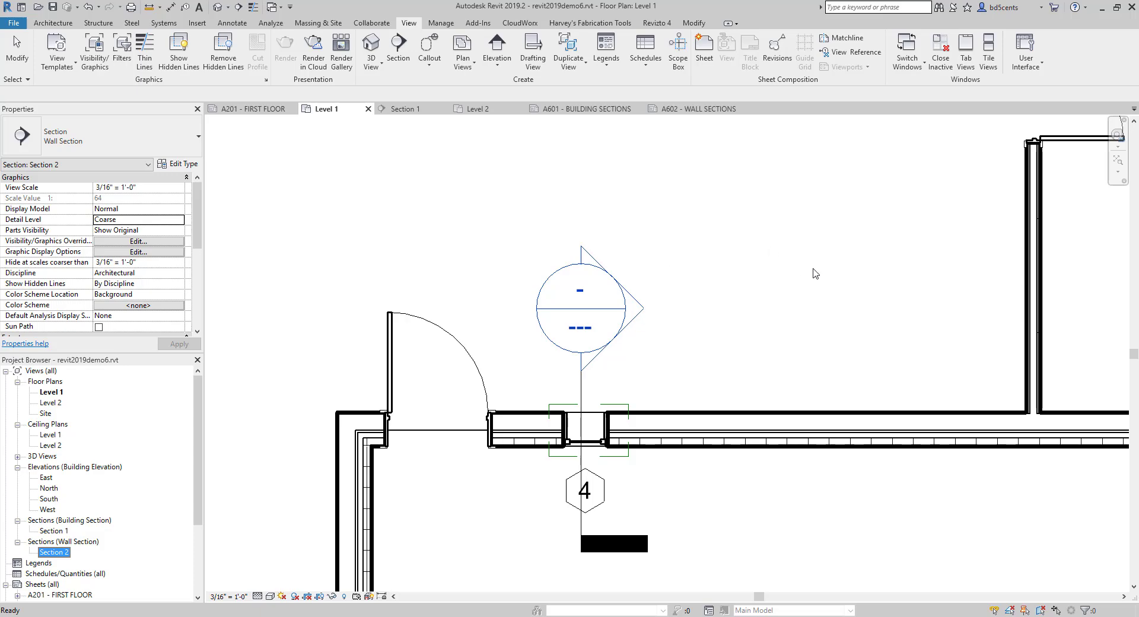
click(583, 386)
right_click(582, 385)
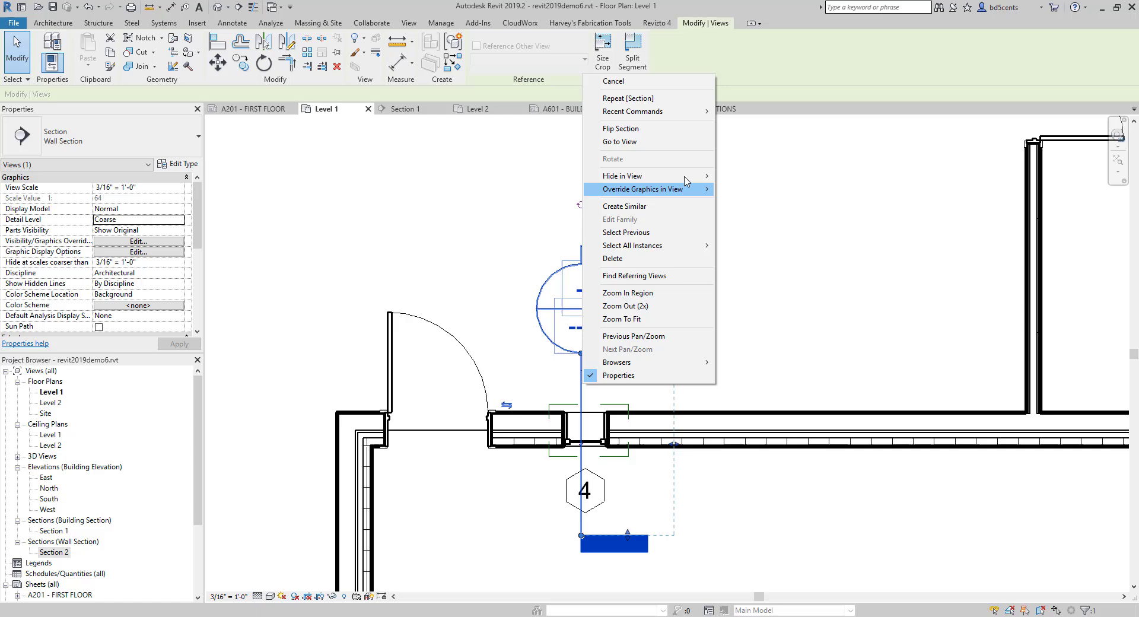
click(674, 146)
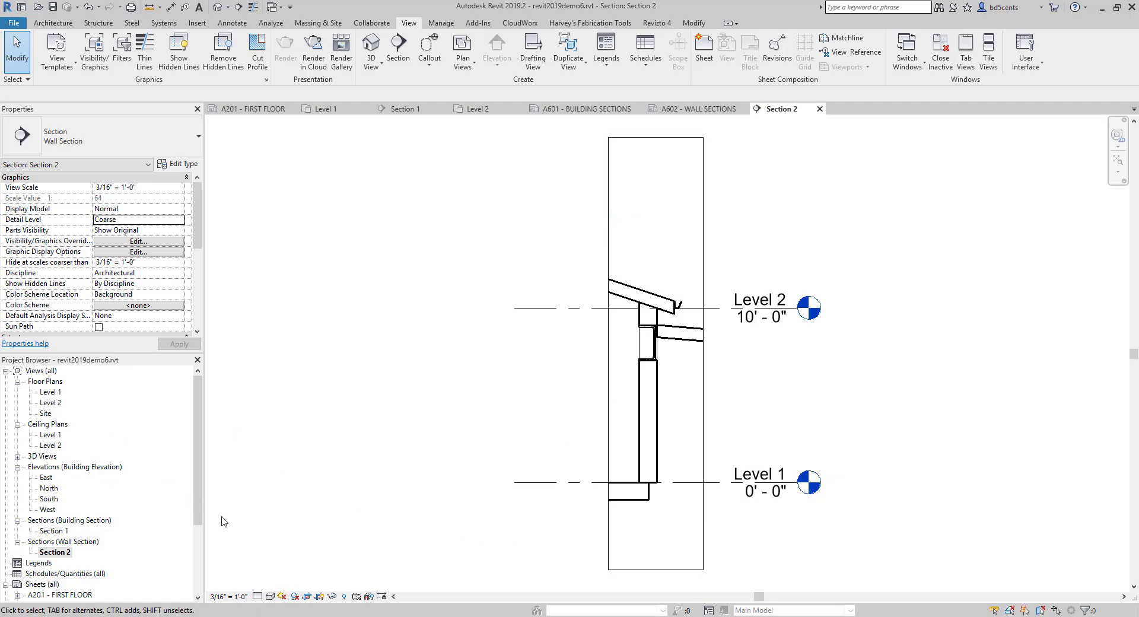
- Set the wall section view's detail level to Medium and its view scale to 1/2" = 1'-0"
click(258, 596)
click(274, 570)
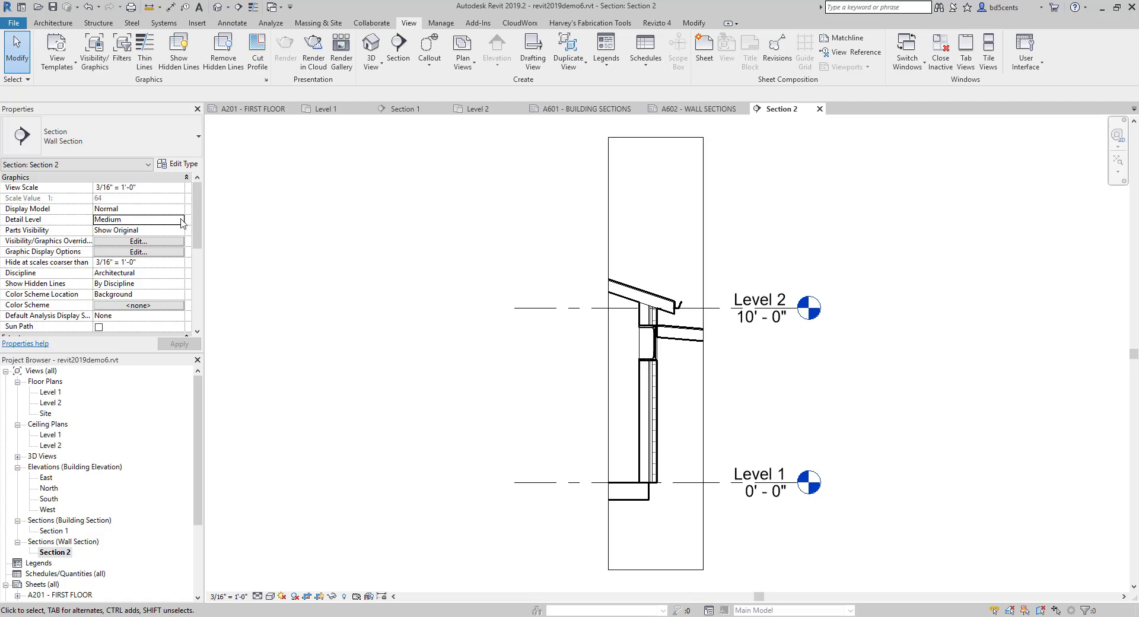
click(182, 190)
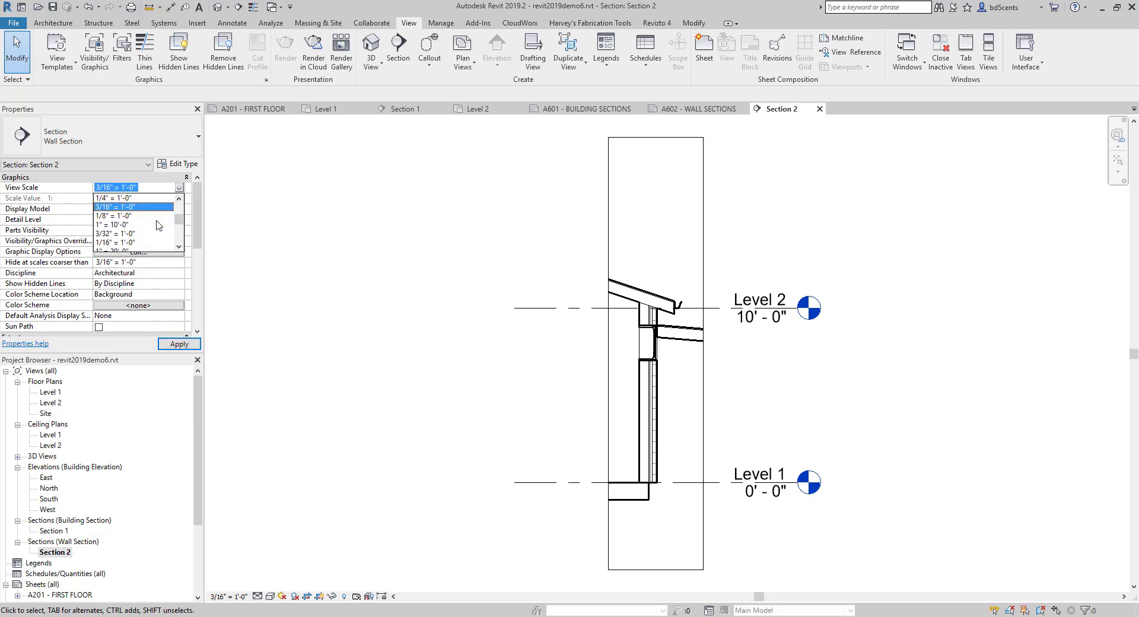
scroll(153, 237, down, 3)
scroll(153, 237, up, 5)
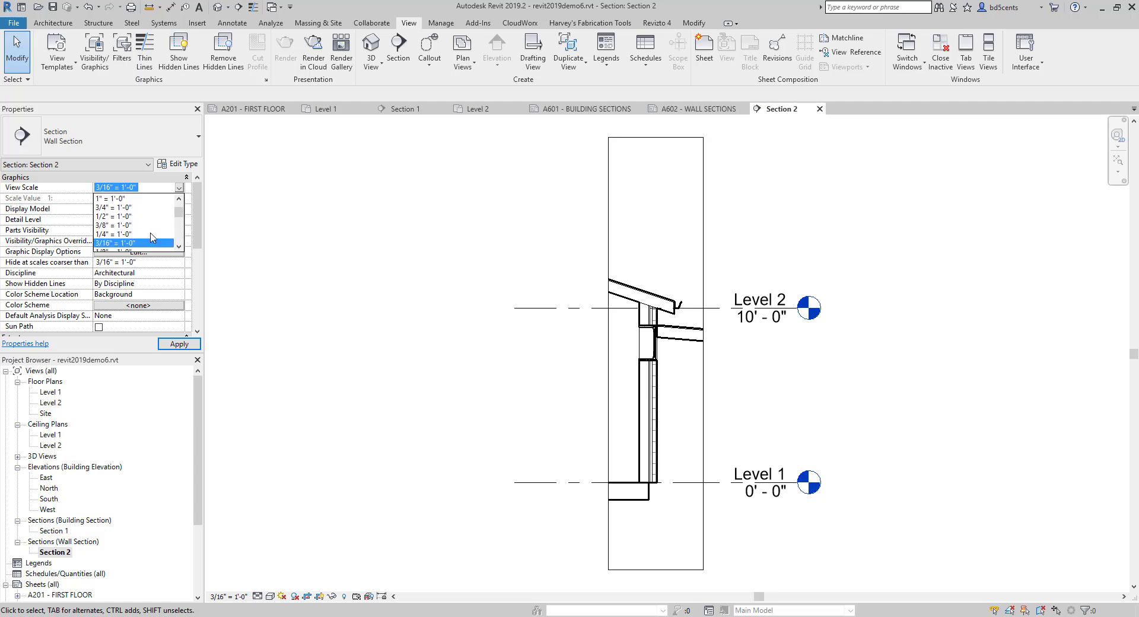
scroll(121, 243, down, 2)
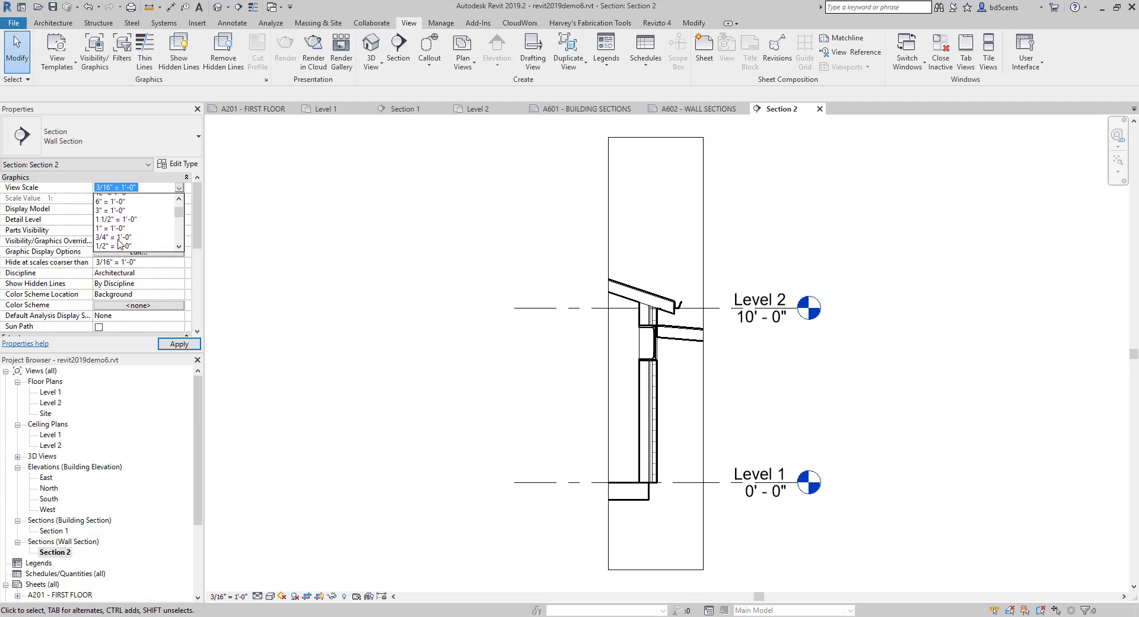
click(120, 242)
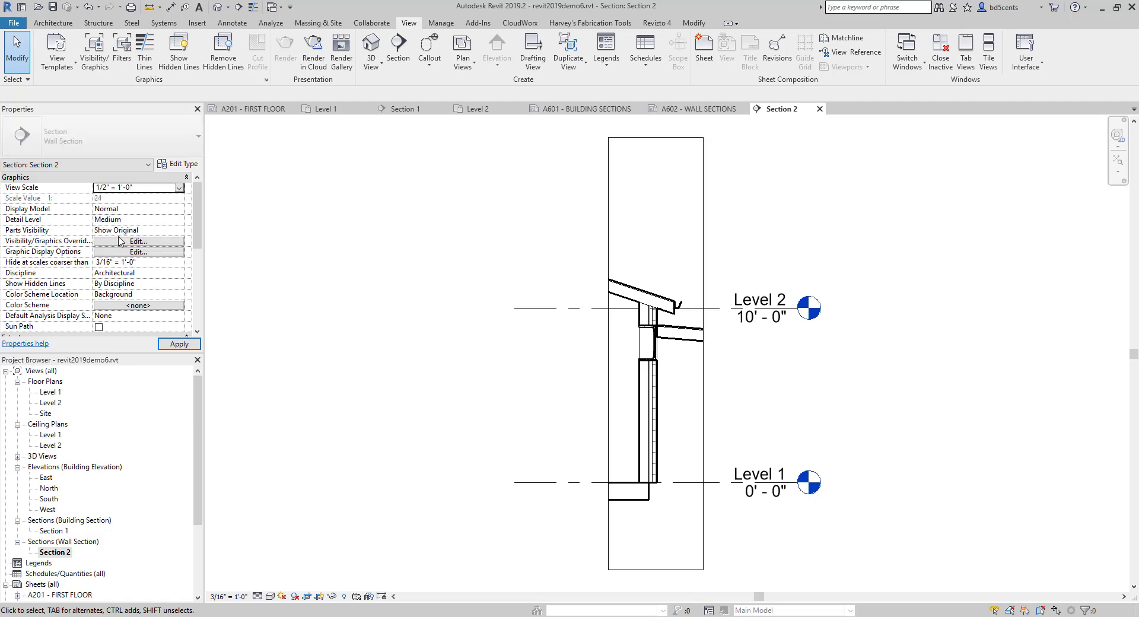
click(178, 344)
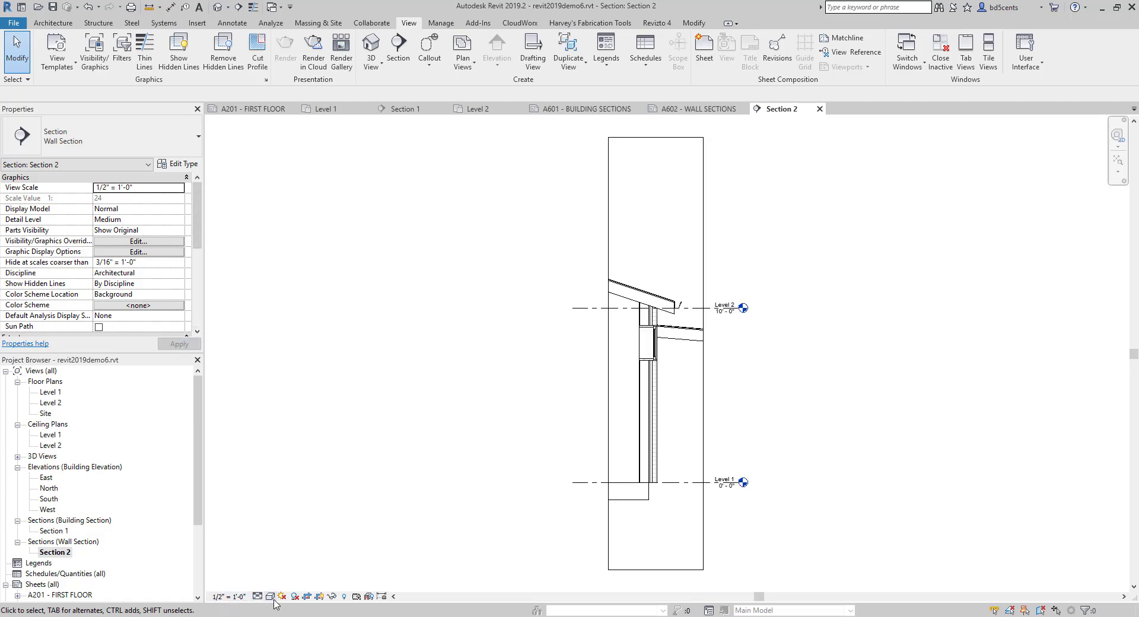
- Hide the crop region of the wall section view, and place that view in the upper left of sheet A602 WALL SECTIONS
click(319, 597)
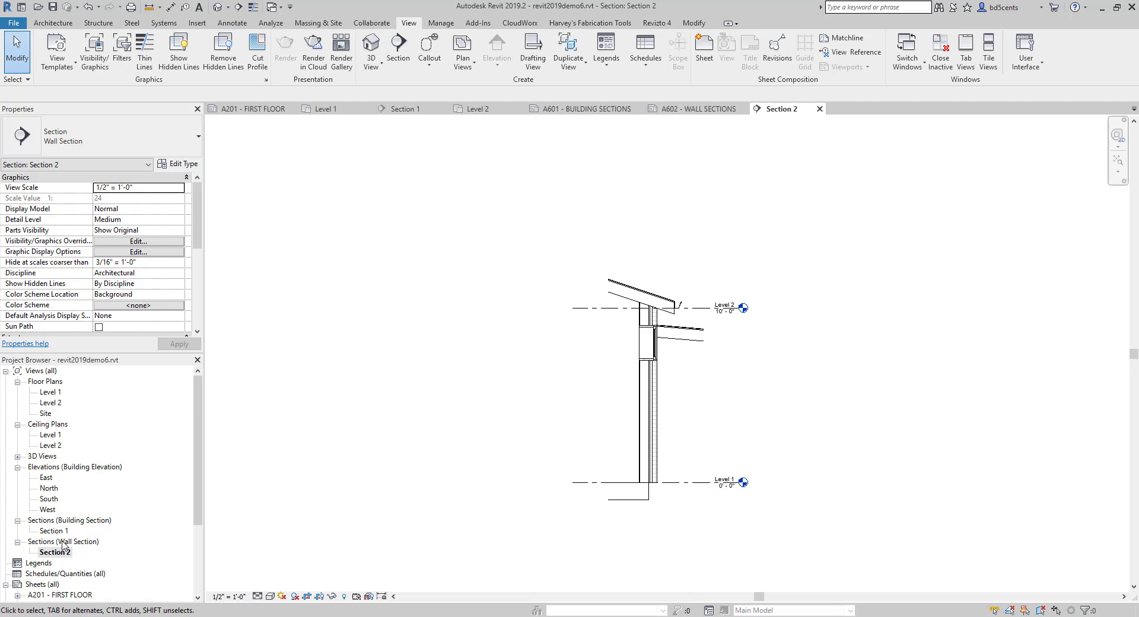
scroll(63, 544, down, 3)
double_click(58, 562)
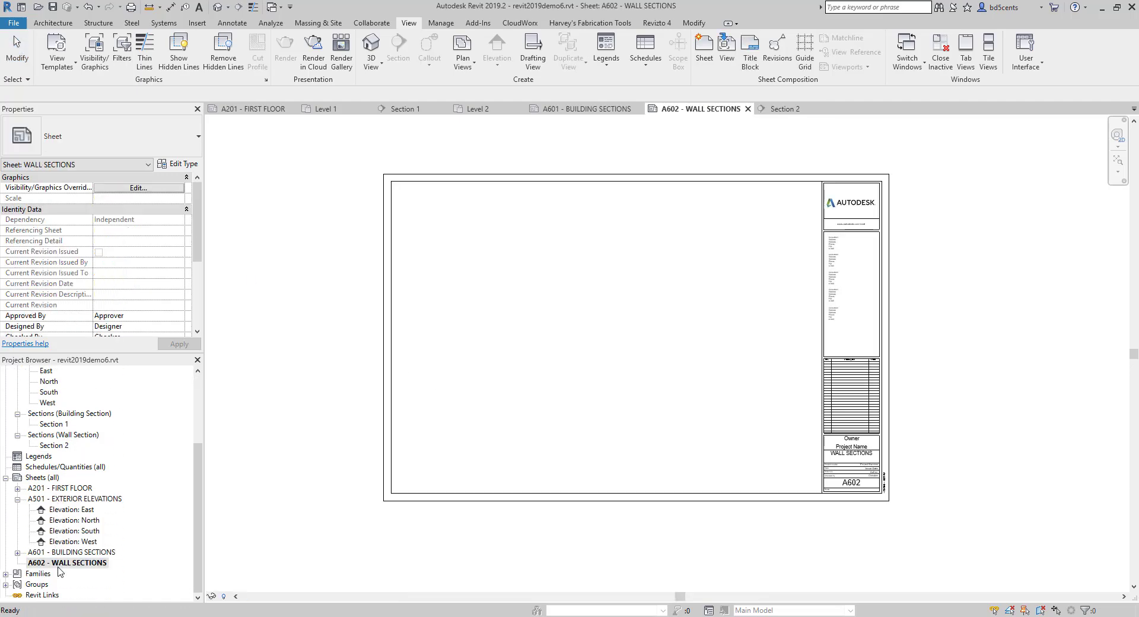
scroll(52, 487, up, 1)
scroll(50, 490, up, 1)
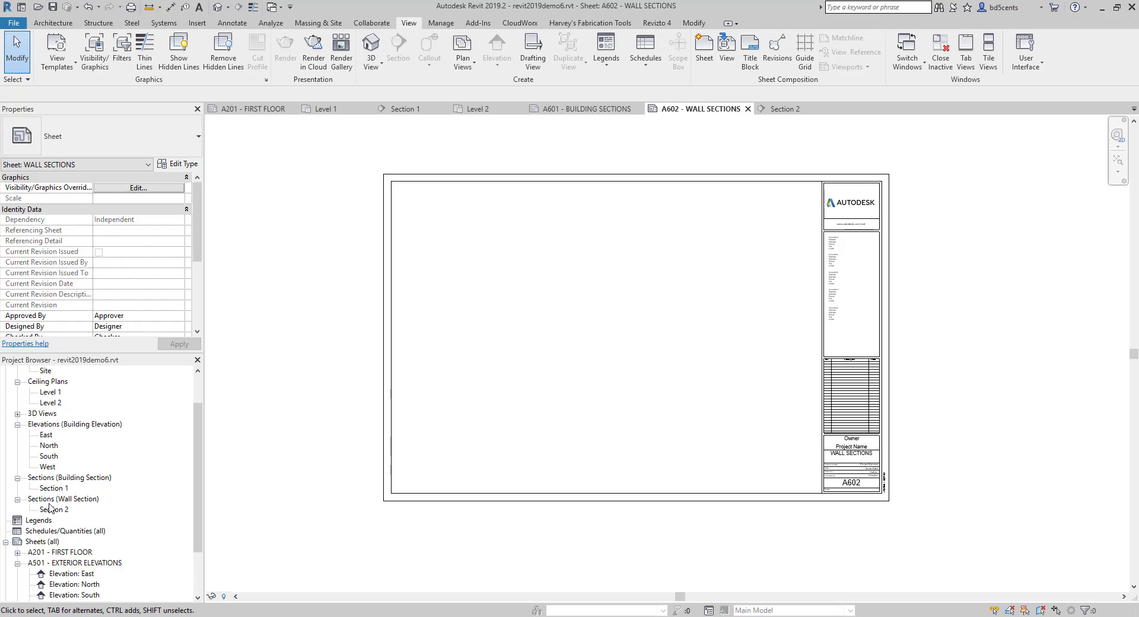
drag(53, 509, 445, 277)
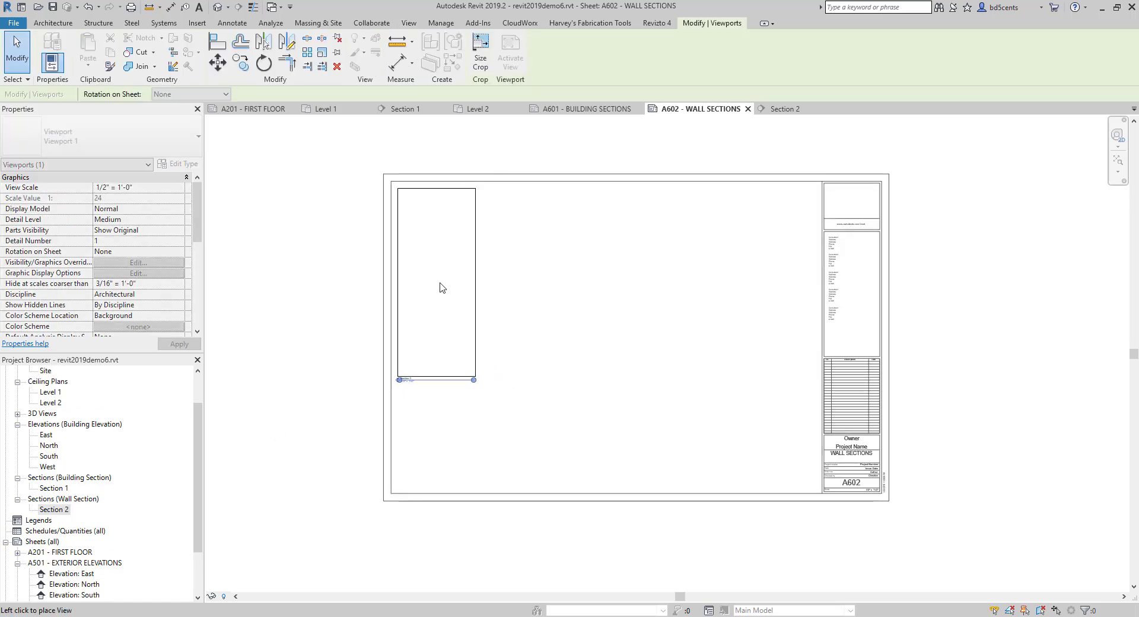
click(431, 288)
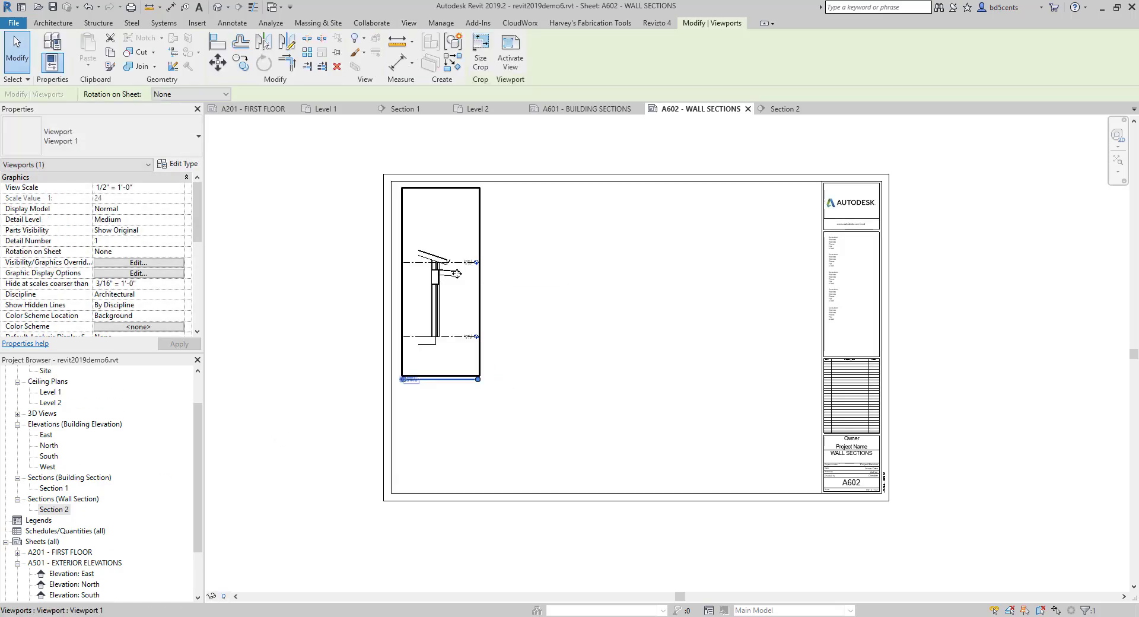
- Examine the placed section's view title on the sheet, and open the Level 1 plan to check its section marker at window 4
scroll(397, 436, up, 4)
click(398, 436)
scroll(404, 415, up, 6)
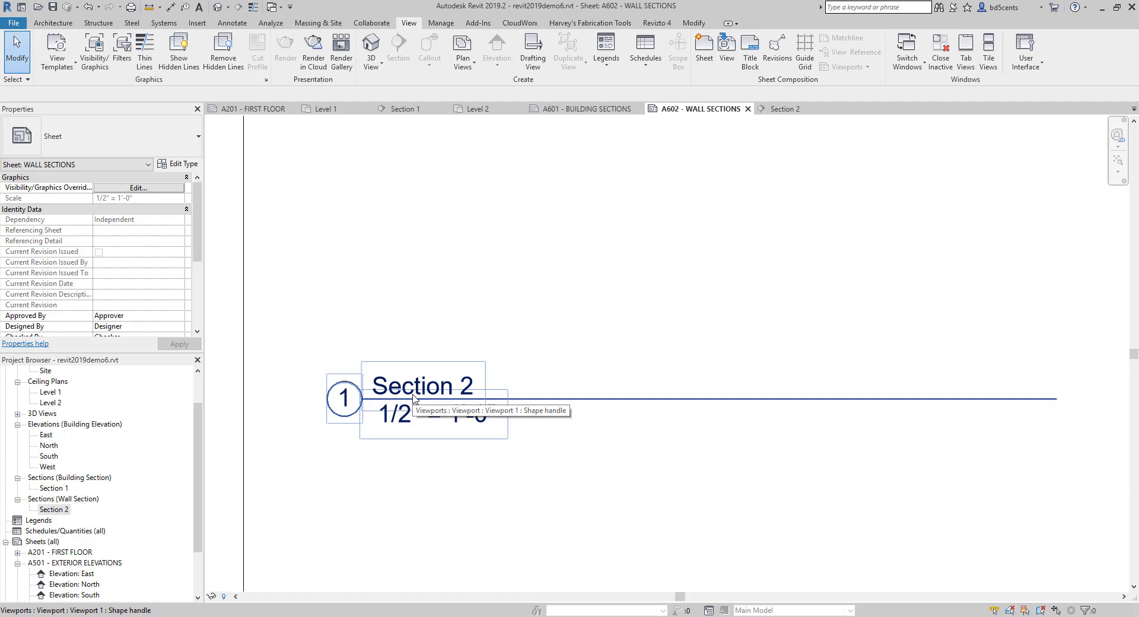
scroll(414, 397, down, 3)
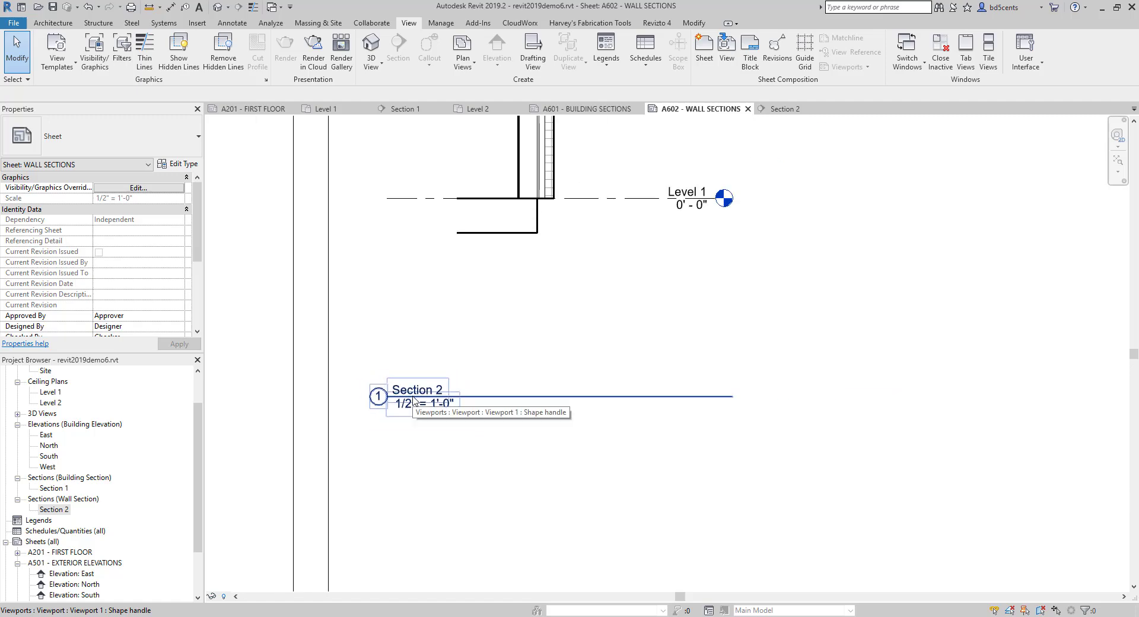
scroll(414, 398, down, 2)
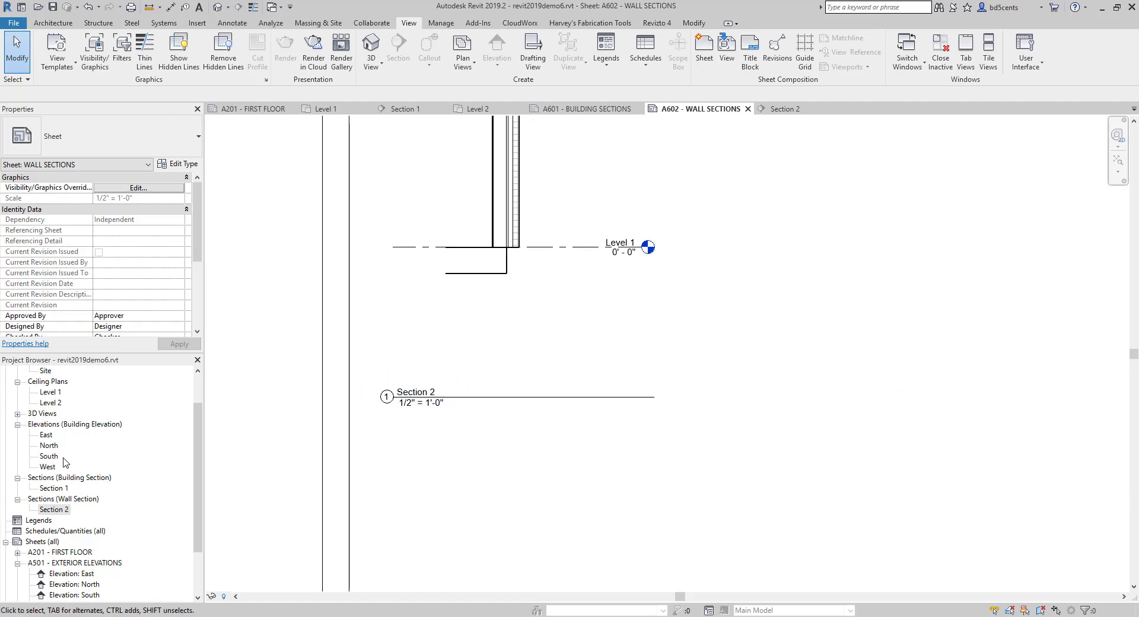
scroll(54, 448, up, 2)
double_click(50, 393)
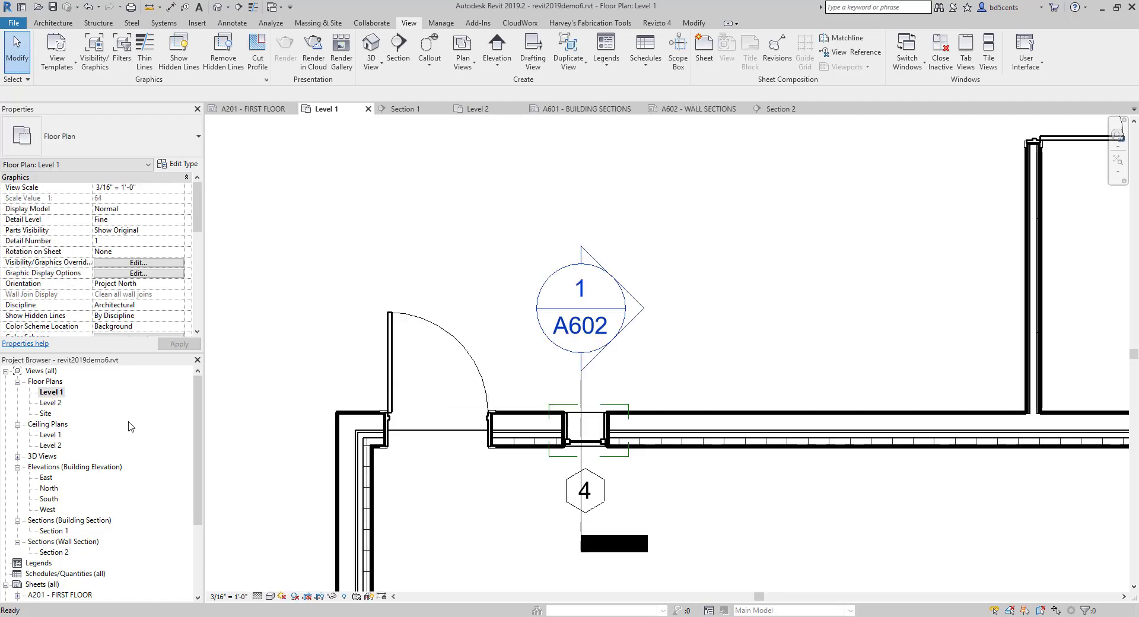
scroll(519, 245, down, 3)
middle_drag(518, 246, 521, 317)
scroll(535, 325, up, 6)
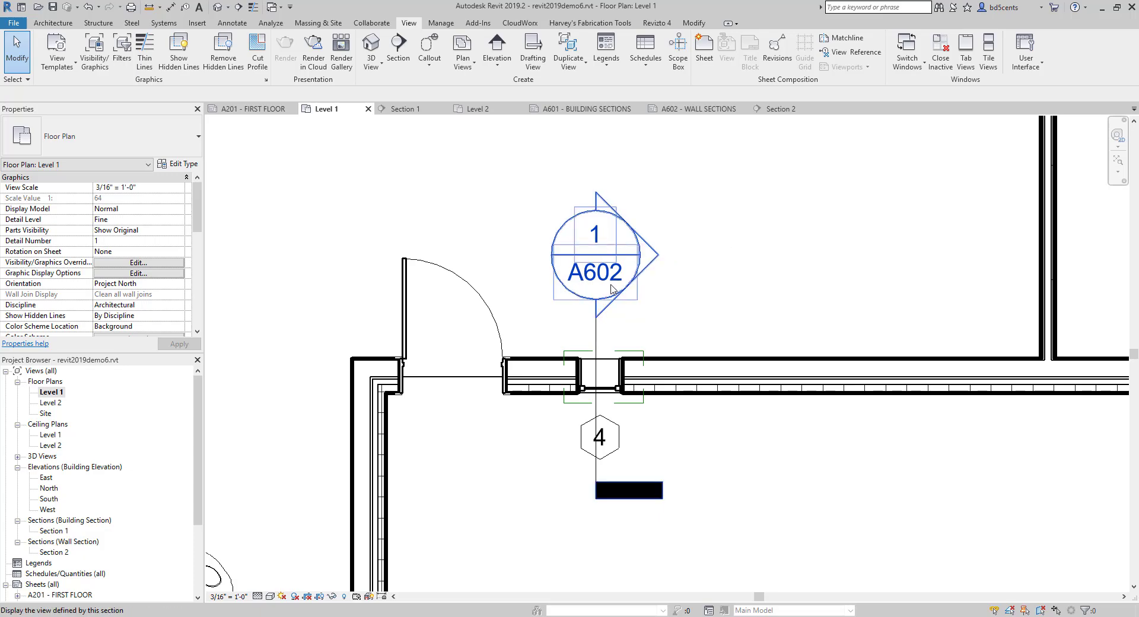
- Cut a Wall Section type section vertically through the left-hand garage door, and pull its far clip closer to the section line
scroll(522, 318, down, 5)
middle_drag(506, 318, 555, 266)
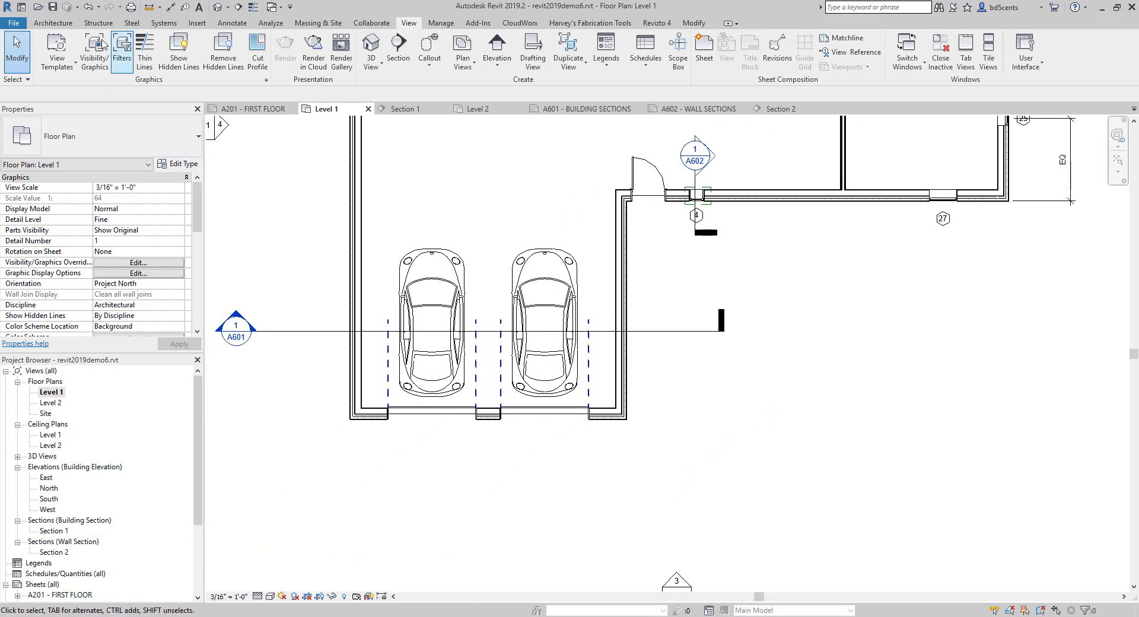
click(398, 51)
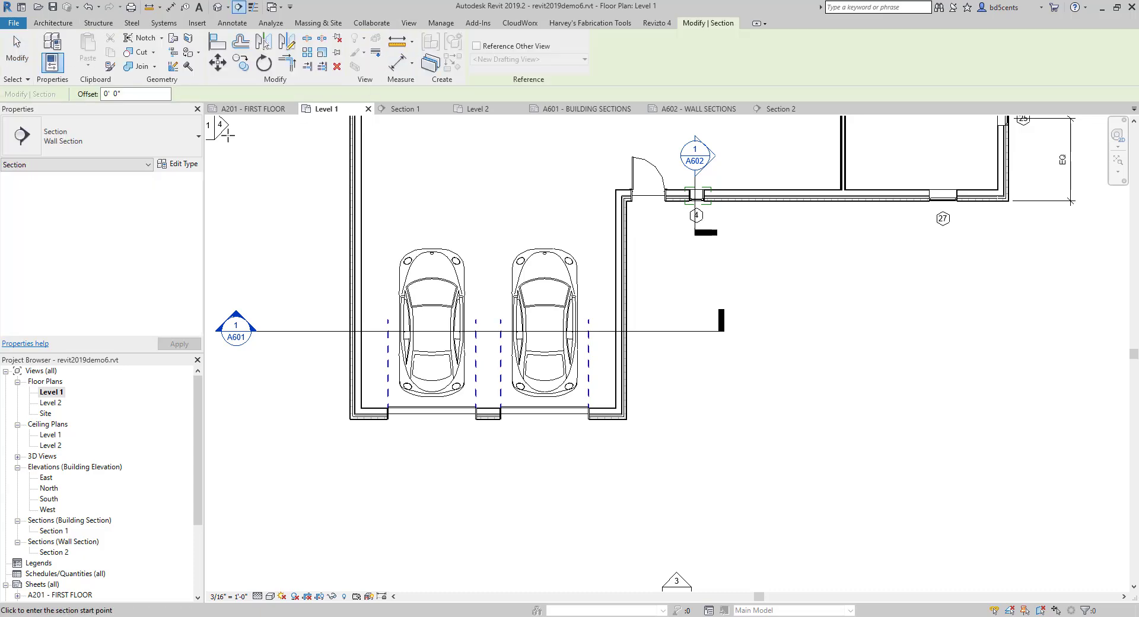
click(116, 142)
click(65, 266)
scroll(421, 457, up, 3)
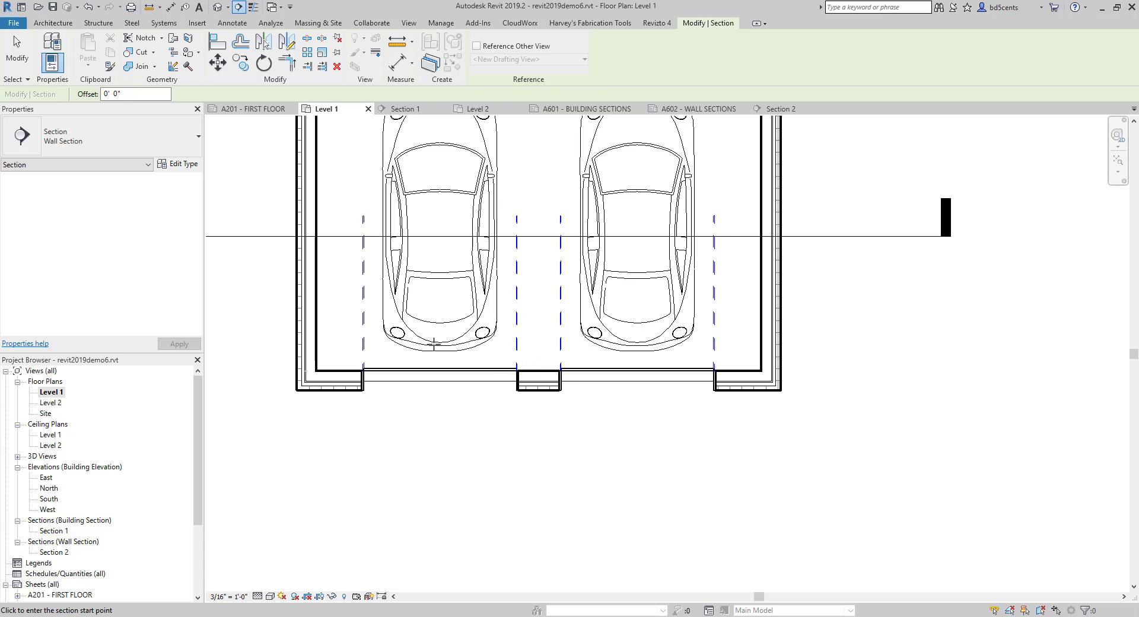
click(436, 336)
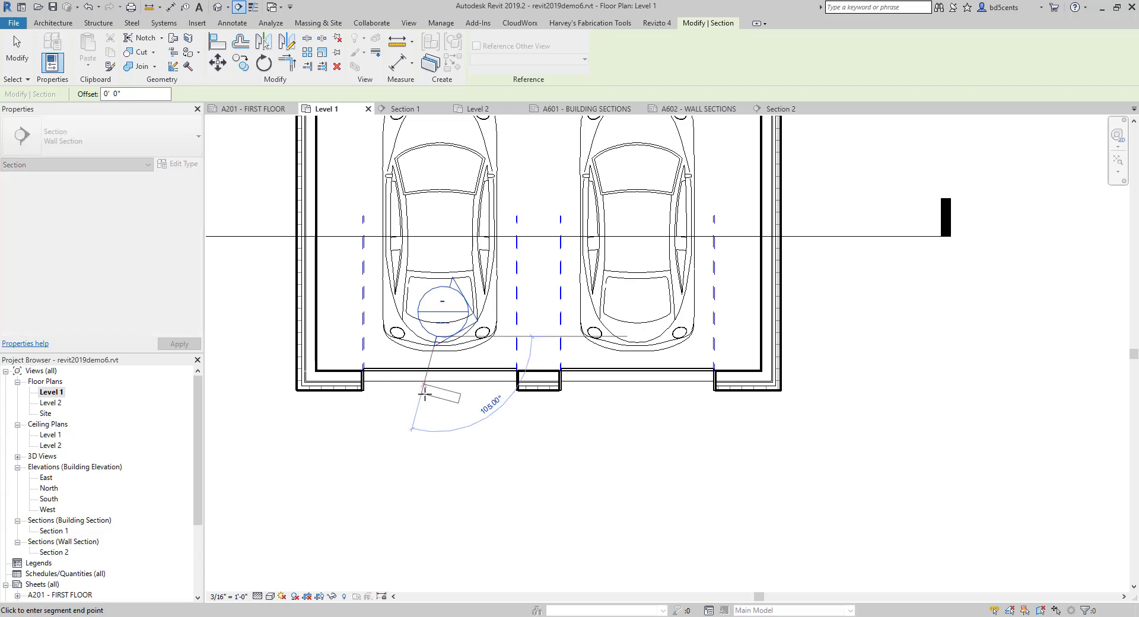
click(437, 435)
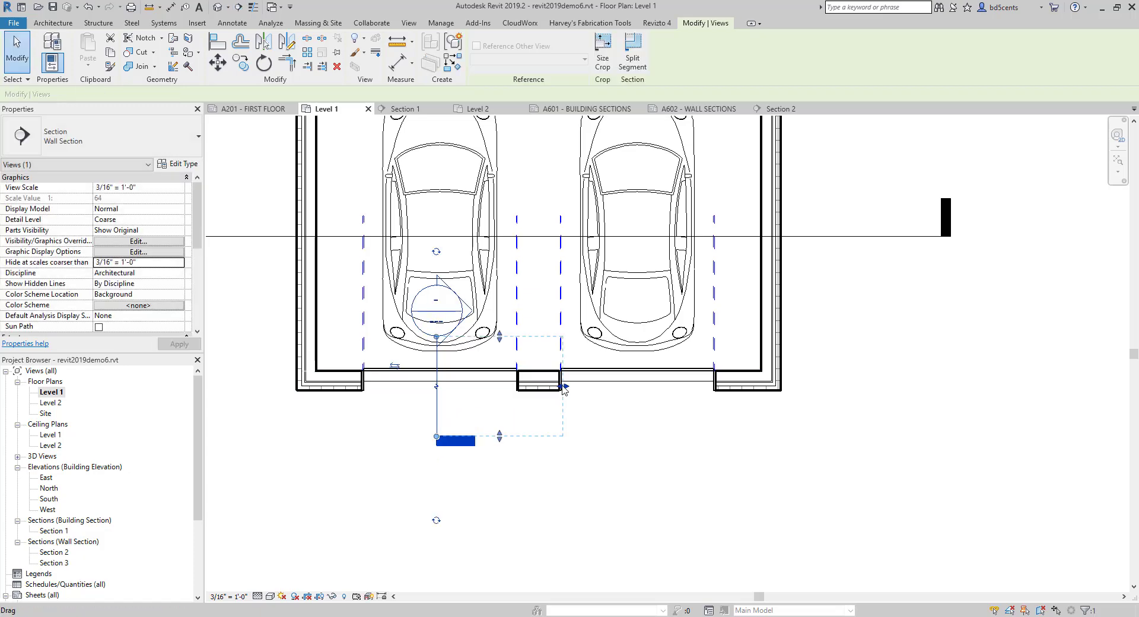
drag(564, 386, 537, 386)
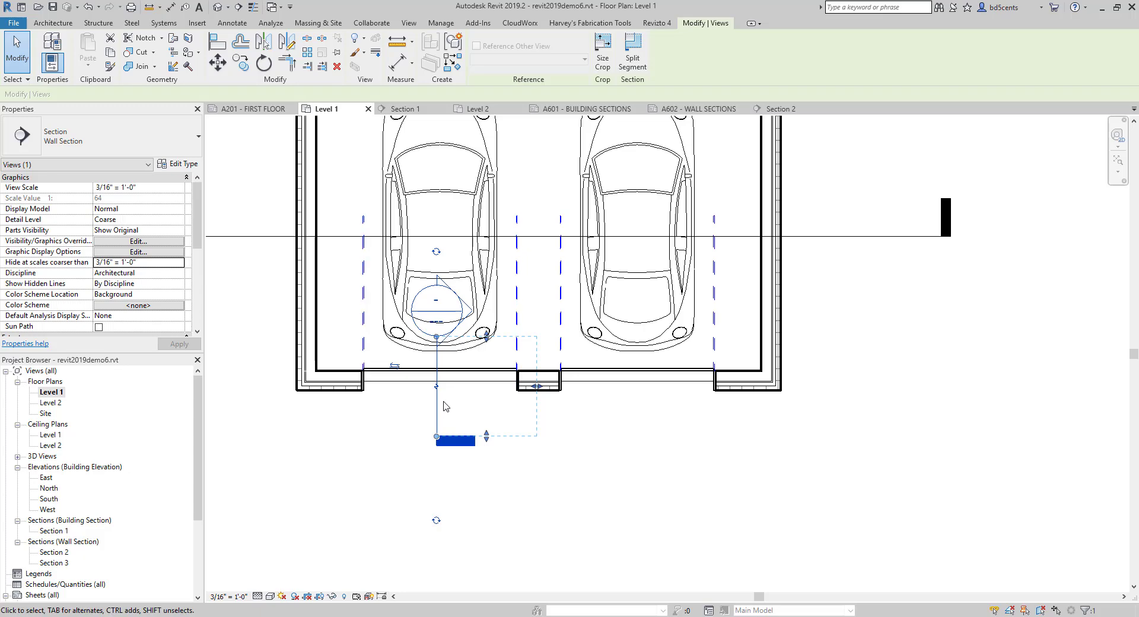
- Swap the new section's end symbols so the head sits outside the garage and the tail inside
click(435, 522)
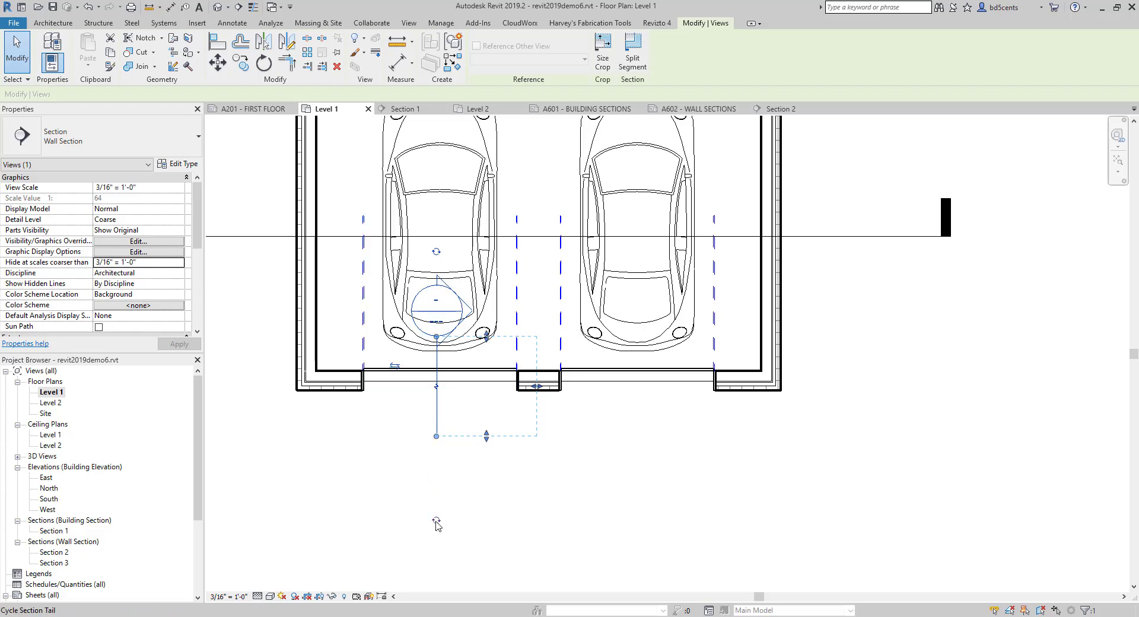
click(437, 522)
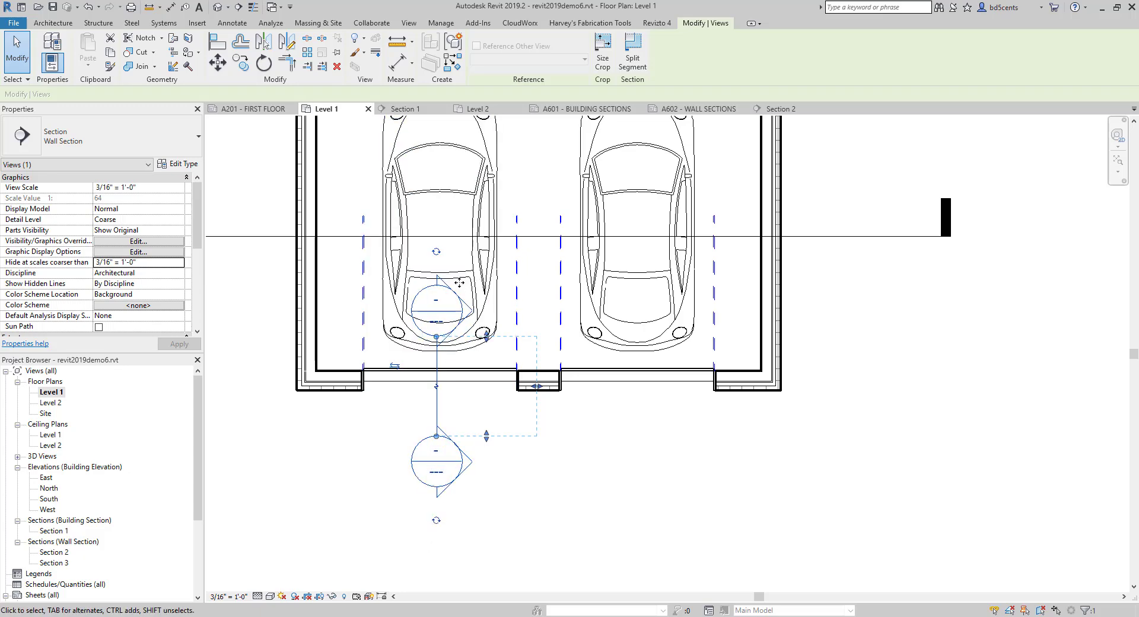
click(436, 254)
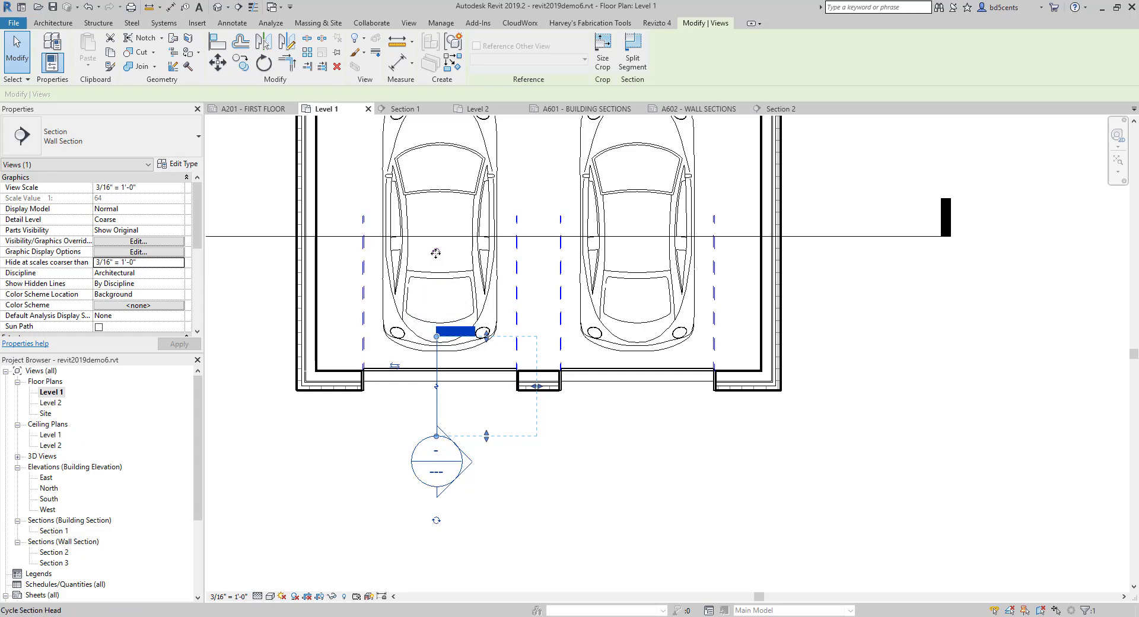
- Try view scales of 1/2", 1/8" and 1/4" = 1'-0" on the Level 1 plan, and return it to 3/16" = 1'-0"
scroll(415, 366, up, 2)
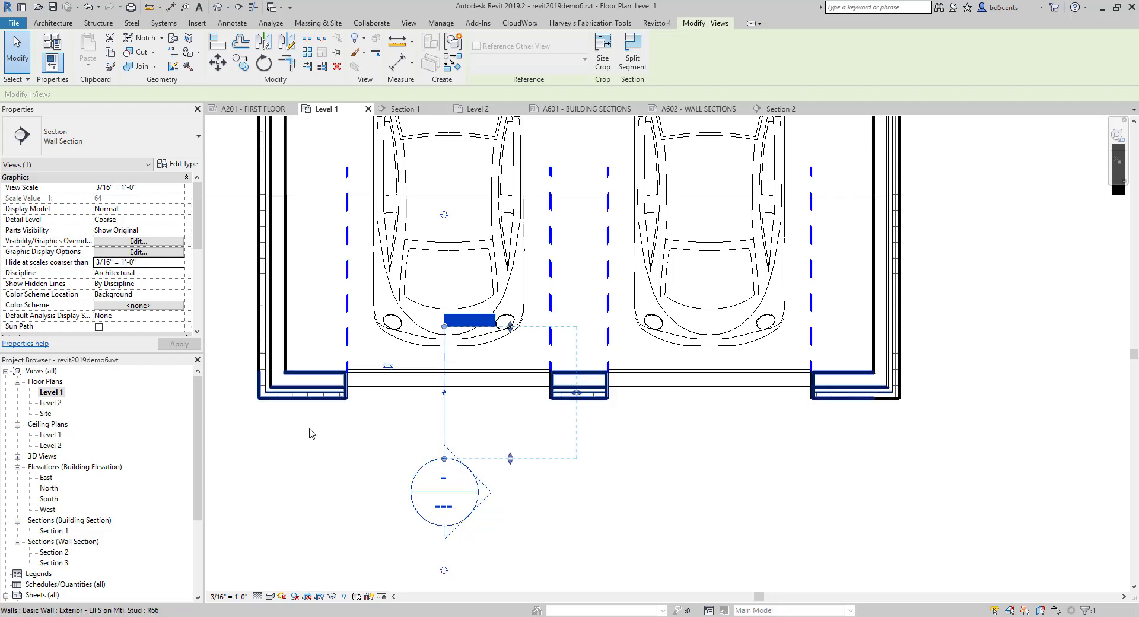
click(228, 596)
click(270, 309)
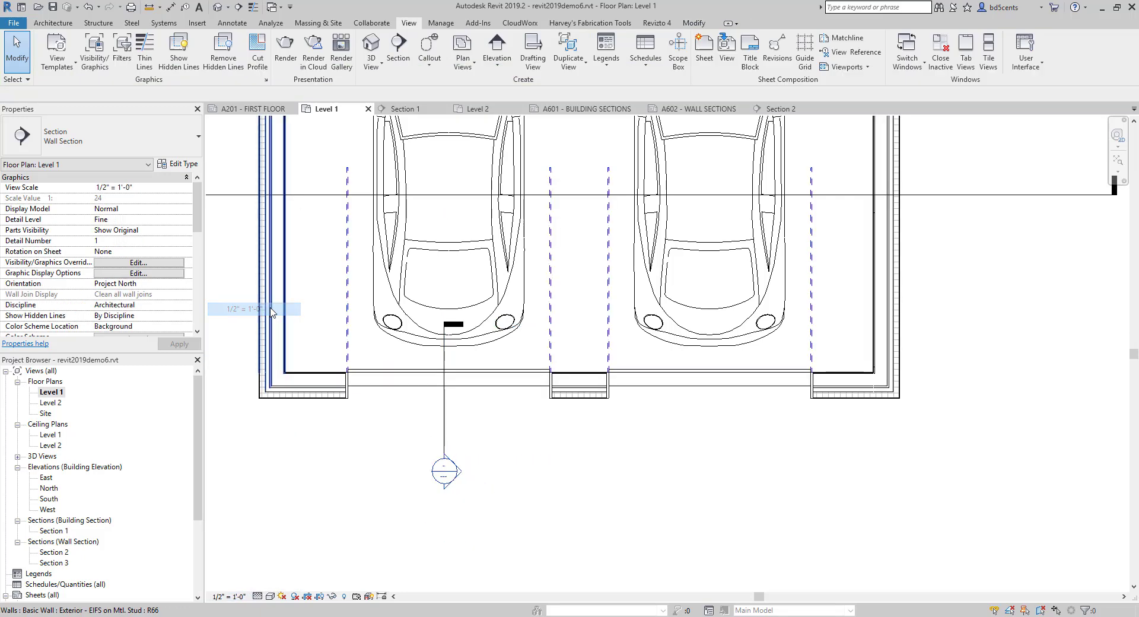
middle_drag(489, 467, 489, 483)
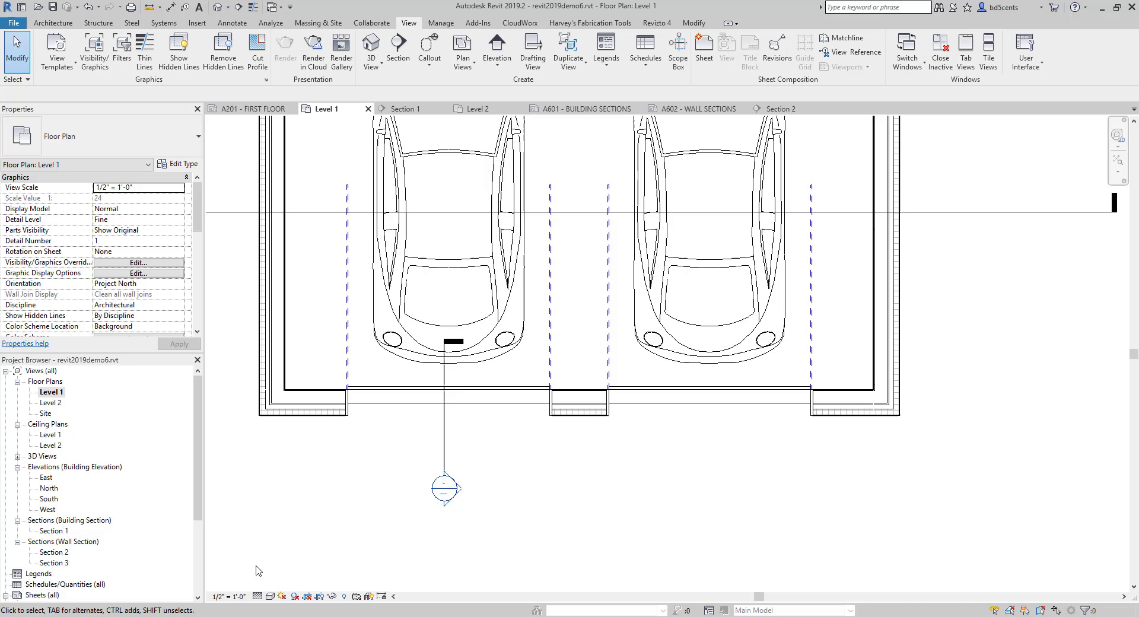
click(229, 596)
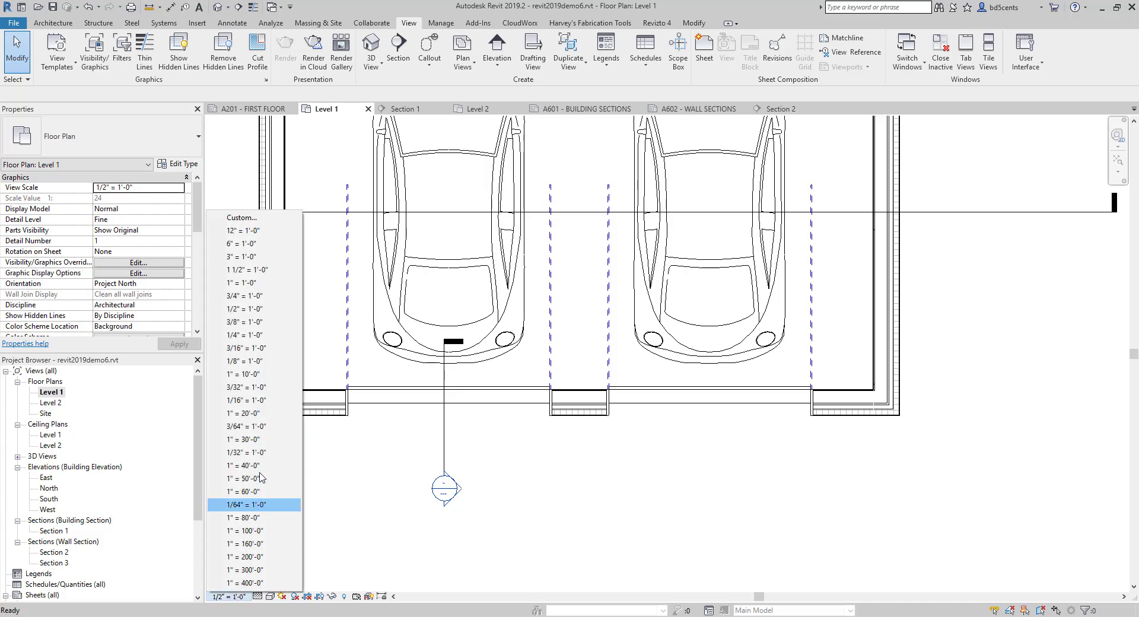
click(253, 361)
scroll(335, 501, down, 4)
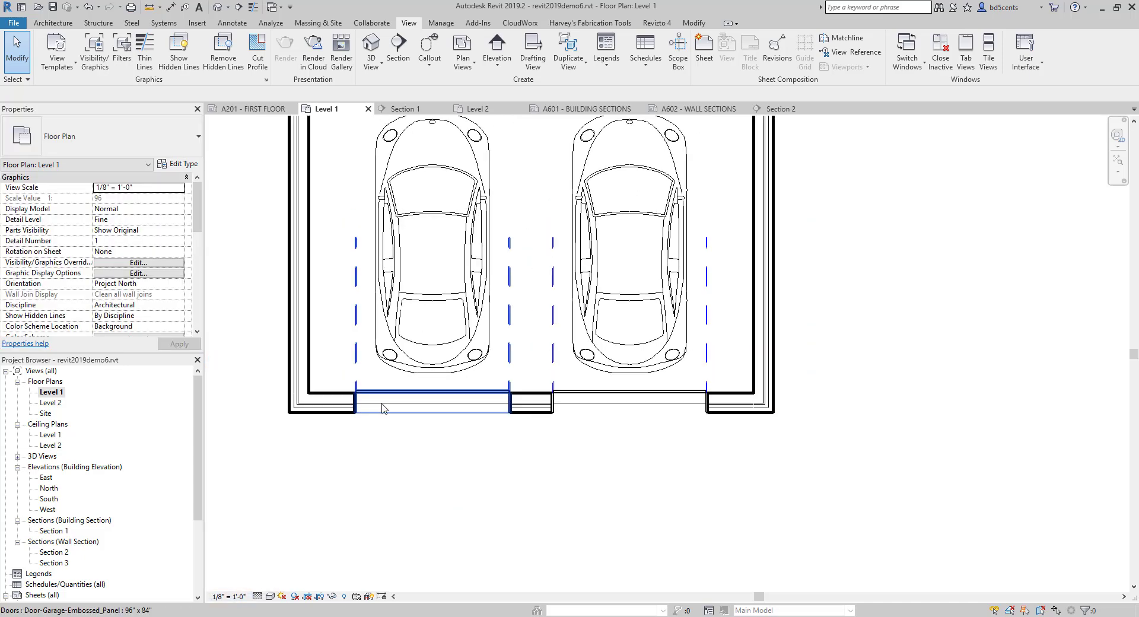
click(240, 598)
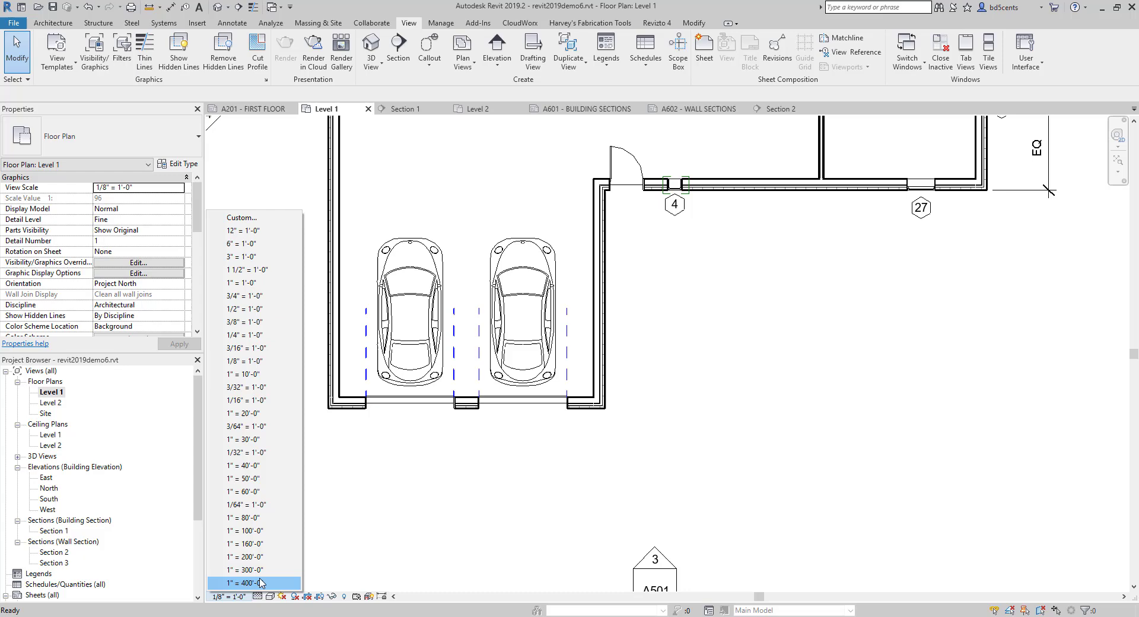
click(262, 337)
middle_drag(324, 454, 368, 478)
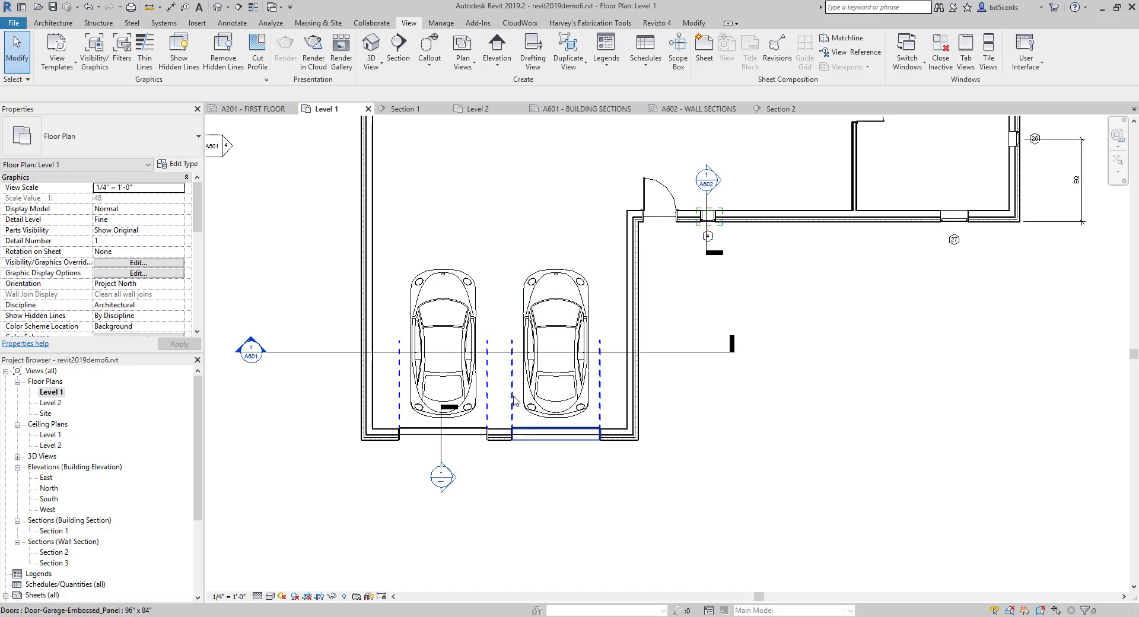
click(249, 595)
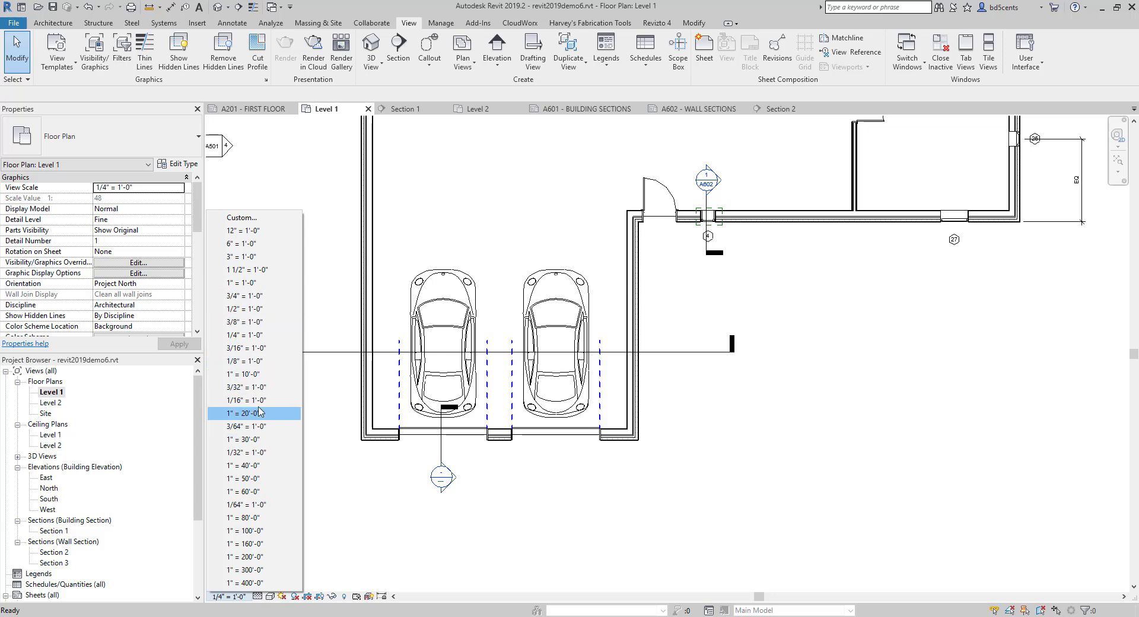
click(261, 348)
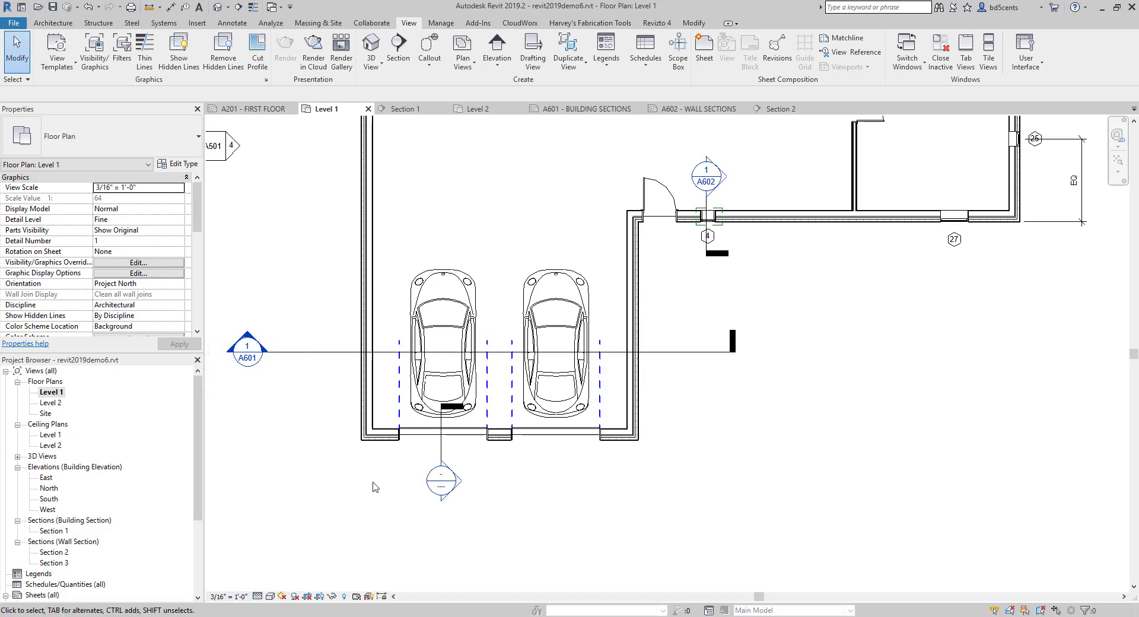
scroll(415, 472, up, 4)
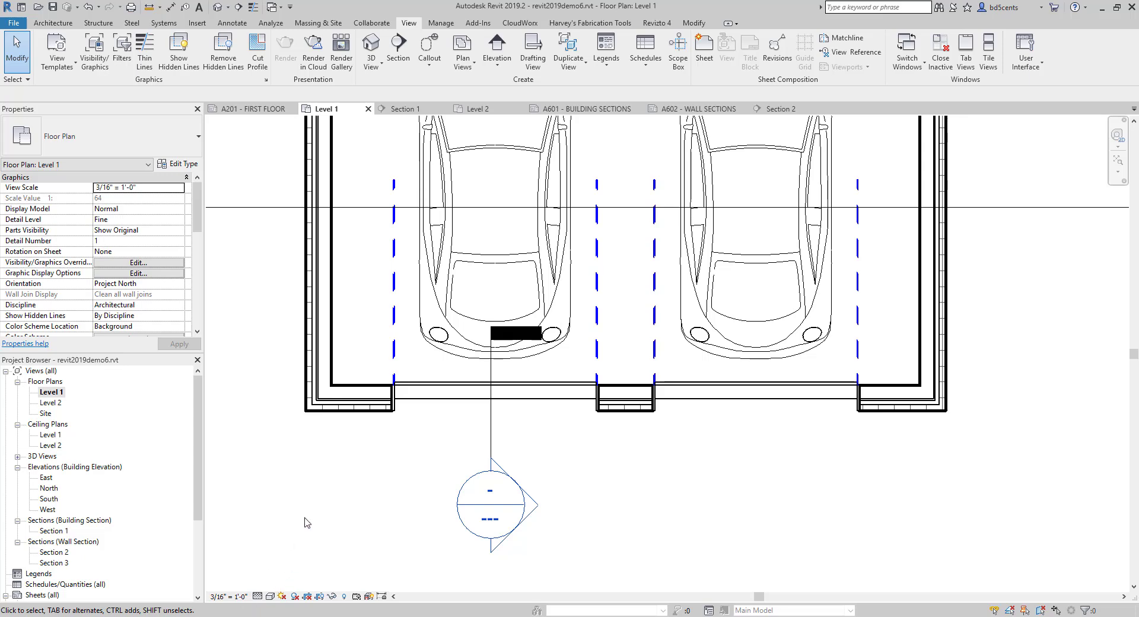
- Place wall section view Section 3 on sheet A602 beside the first wall section, and activate its viewport for editing
scroll(53, 521, down, 4)
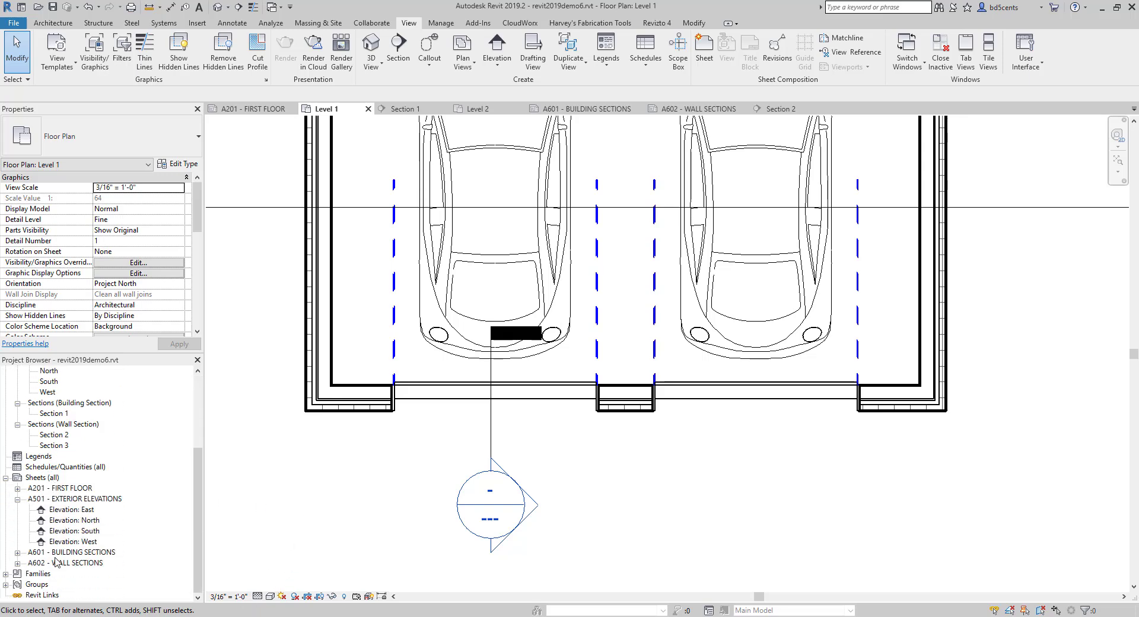
double_click(65, 562)
scroll(308, 418, down, 5)
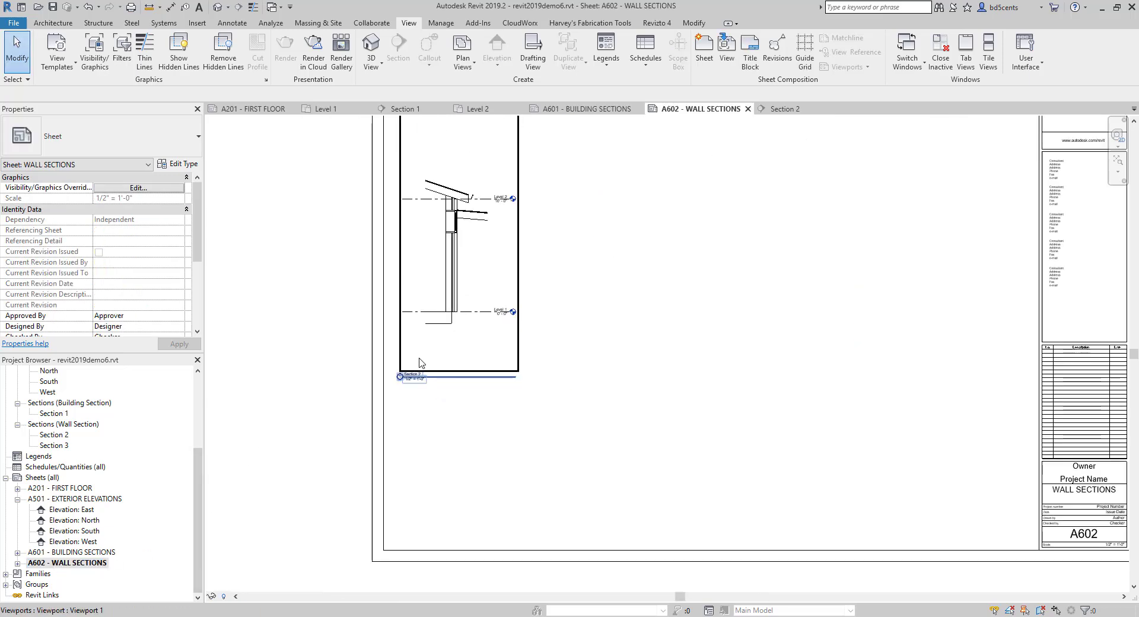
scroll(351, 413, up, 1)
click(55, 446)
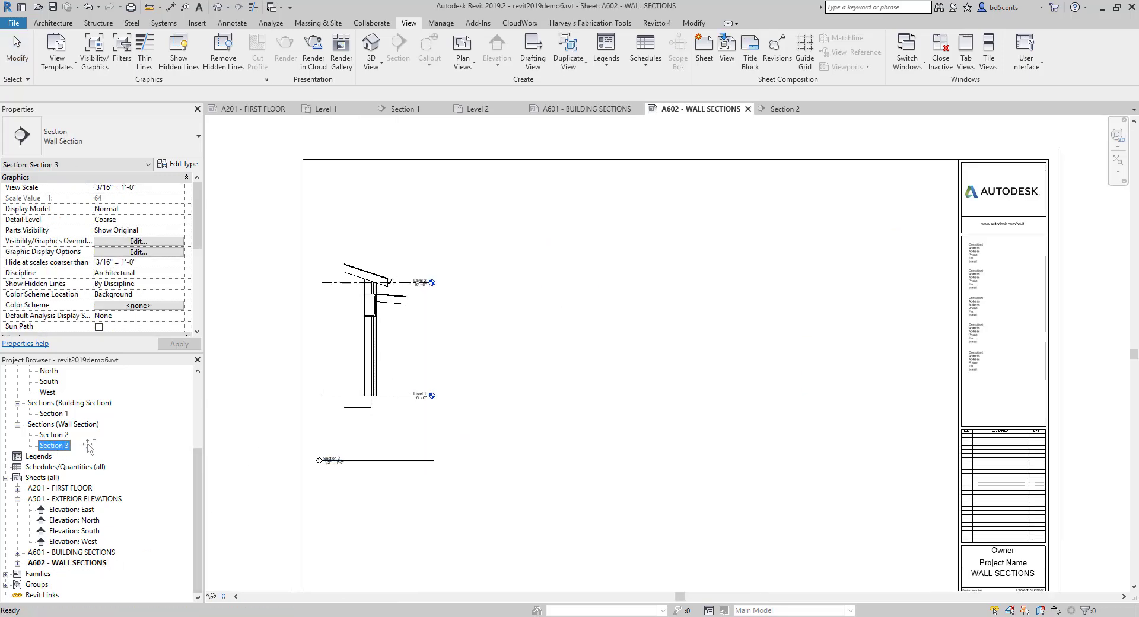
drag(88, 446, 534, 358)
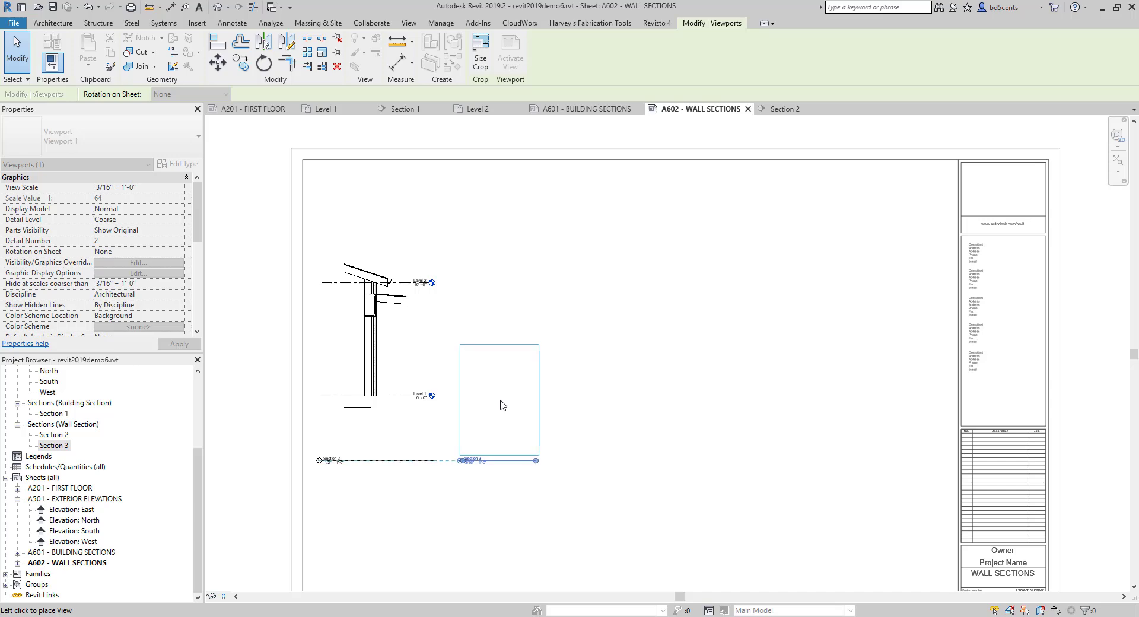
click(503, 354)
click(527, 396)
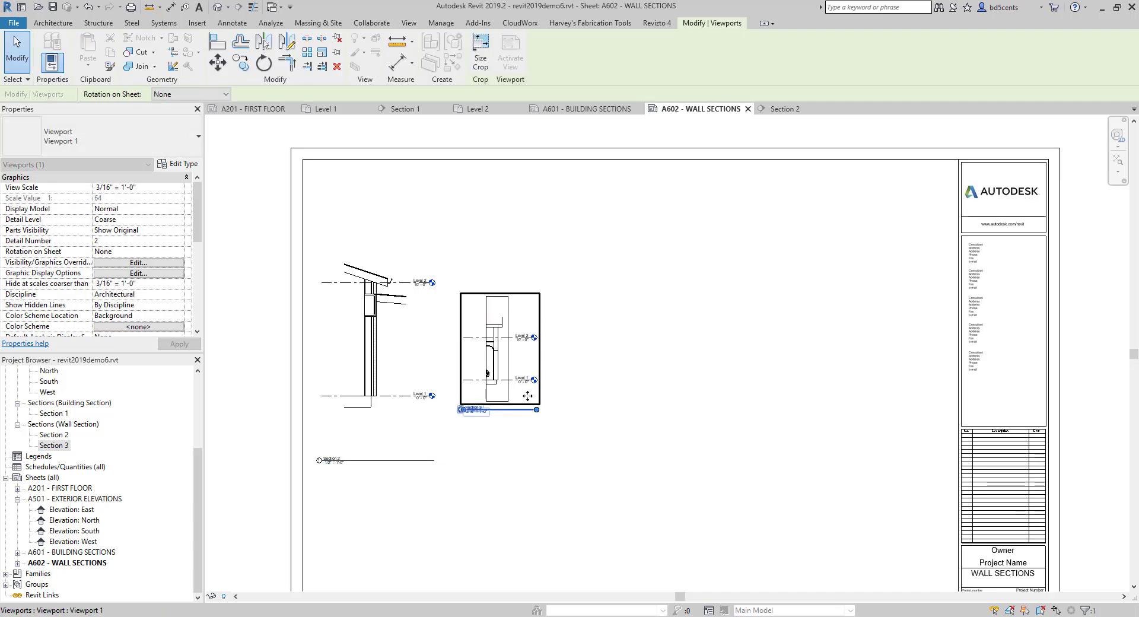
double_click(514, 352)
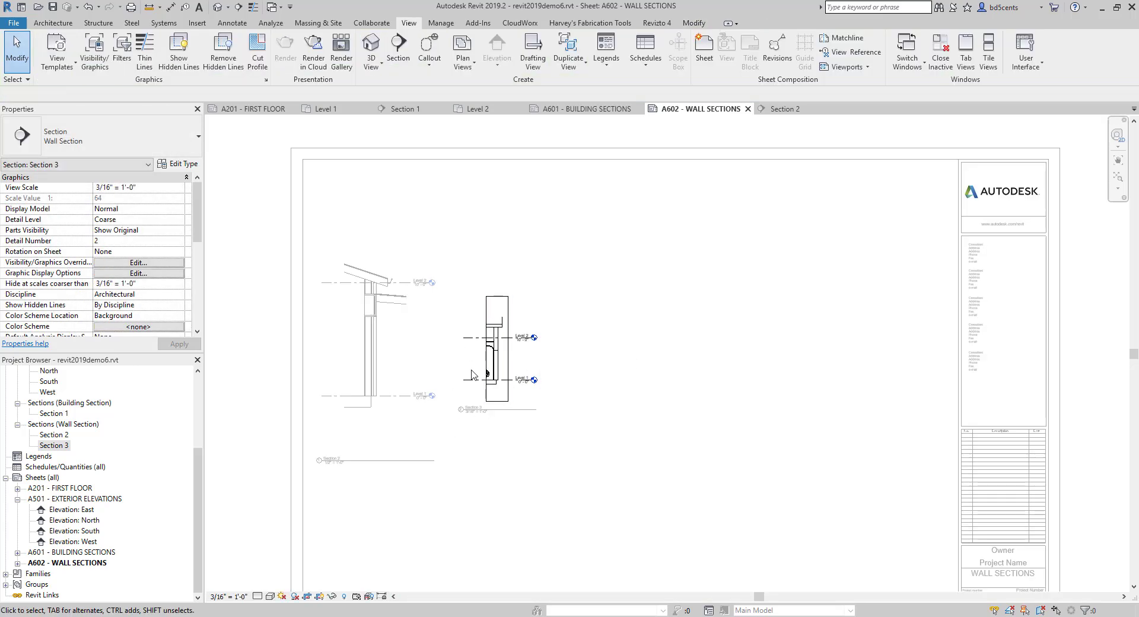
- Set the Section 3 view scale to 1/2" = 1'-0" and deactivate its viewport
click(178, 187)
click(178, 187)
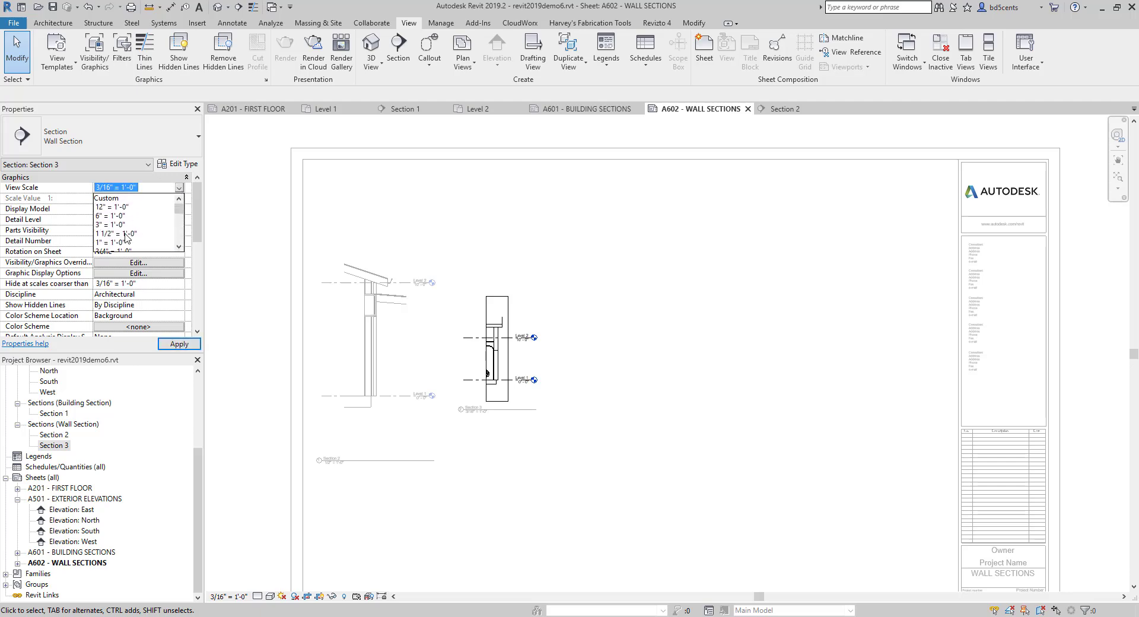
scroll(113, 236, down, 2)
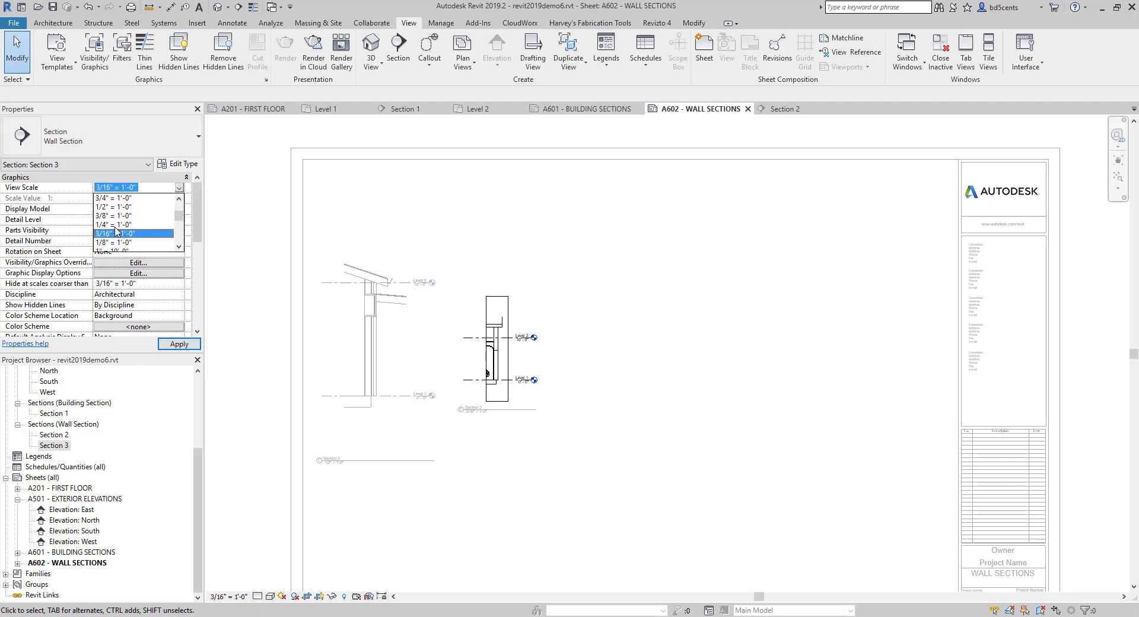
click(110, 207)
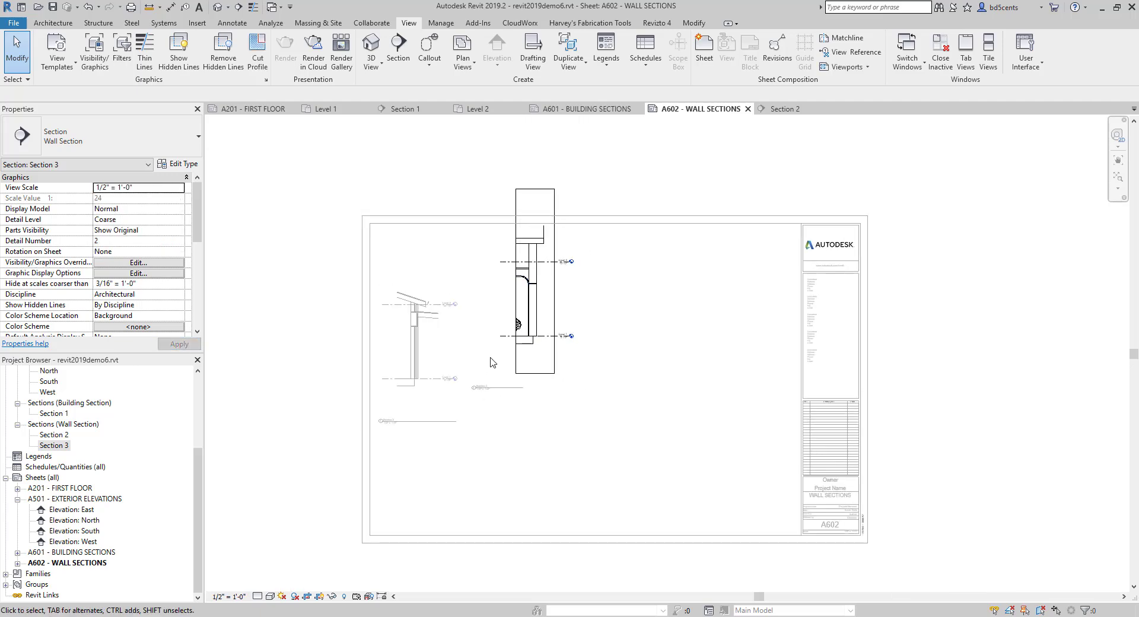
right_click(496, 360)
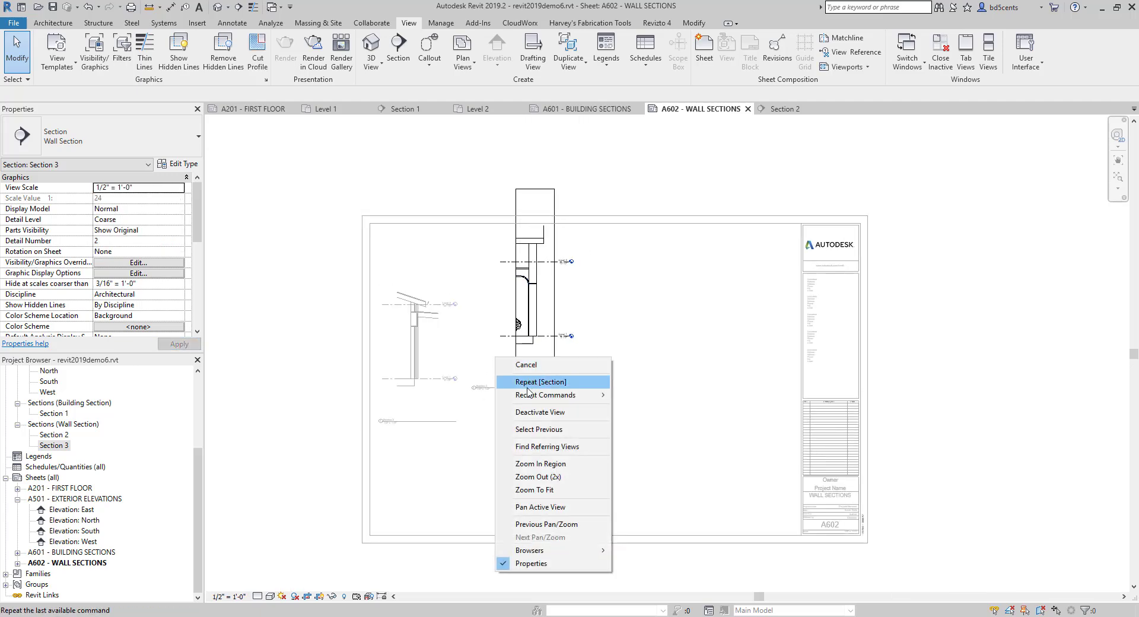
key(Escape)
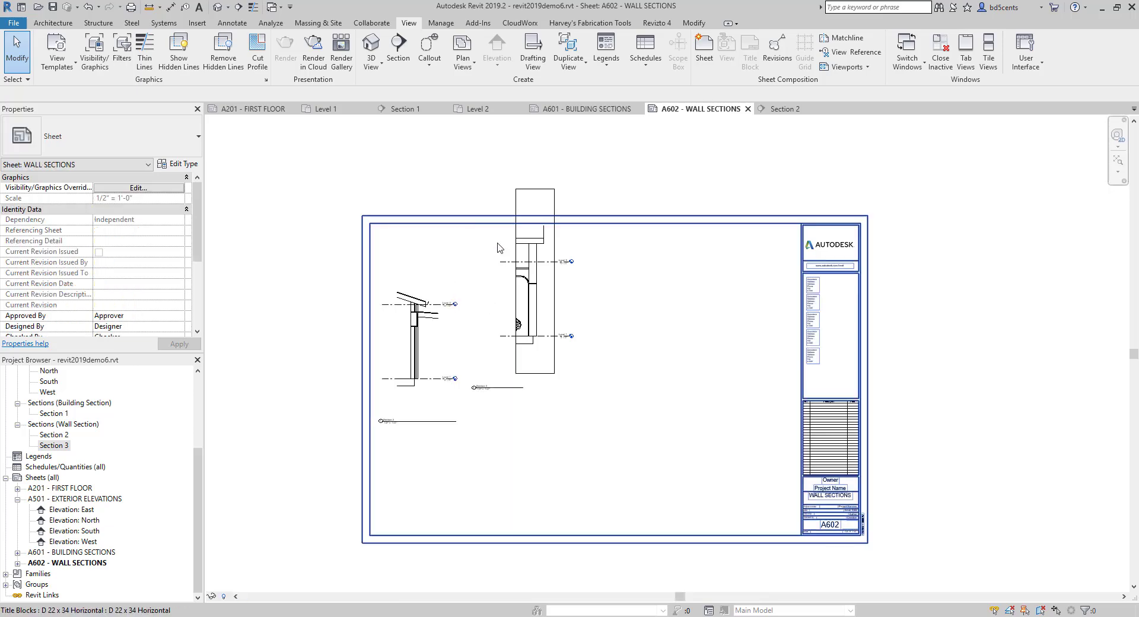
- Move the Section 3 viewport level with the first wall section, and align its view title beneath it with the neighbouring title
drag(525, 320, 502, 356)
click(474, 450)
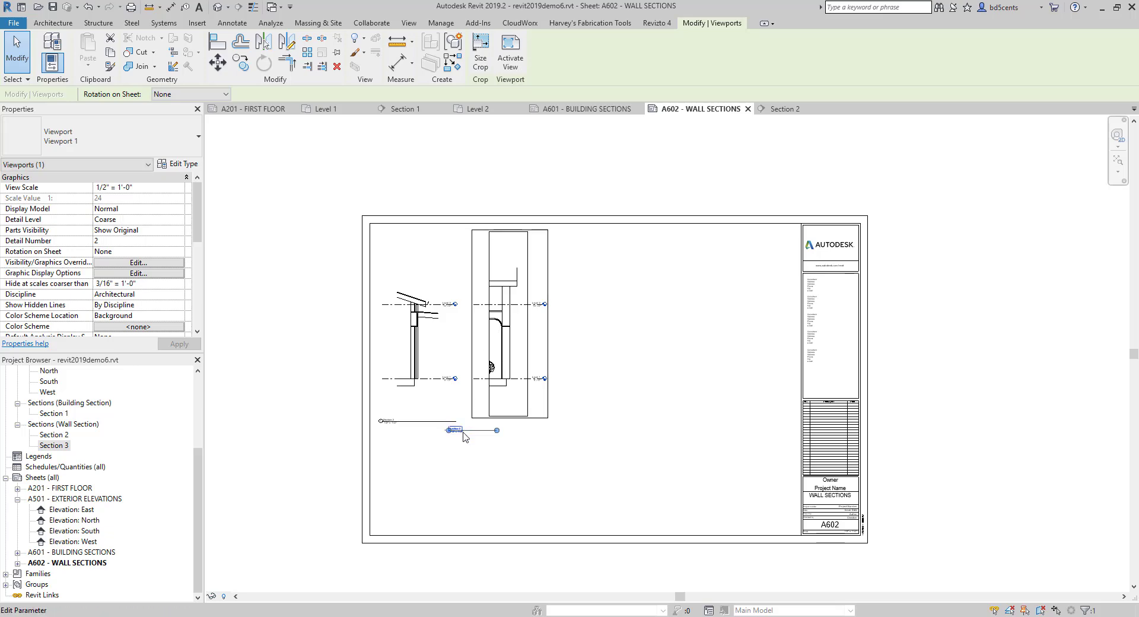
click(477, 431)
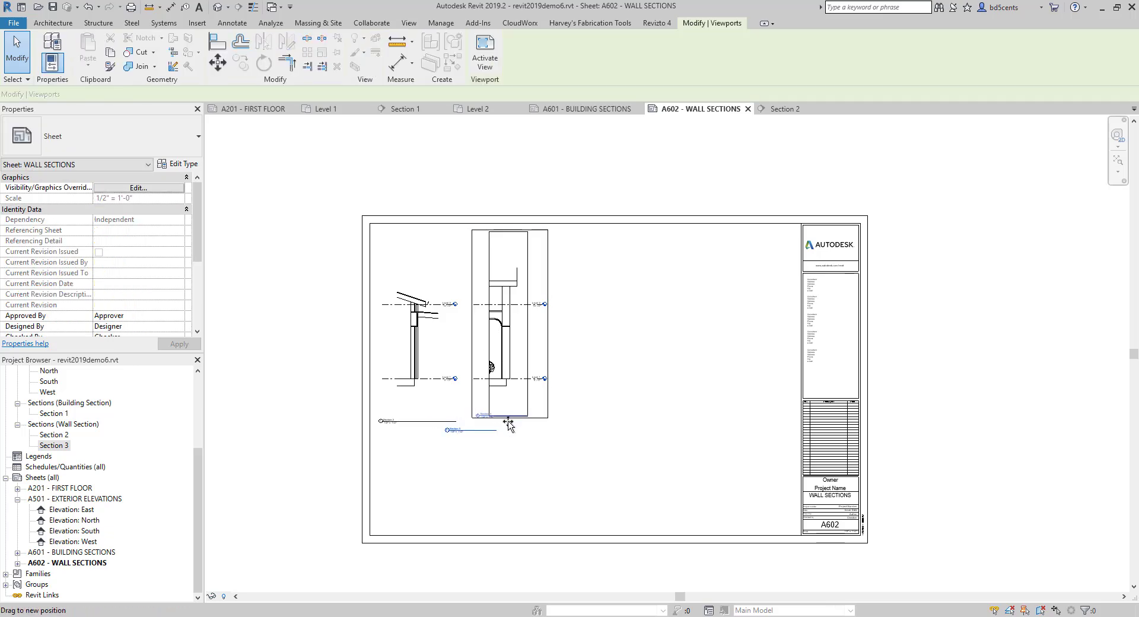
drag(517, 424, 516, 424)
click(563, 513)
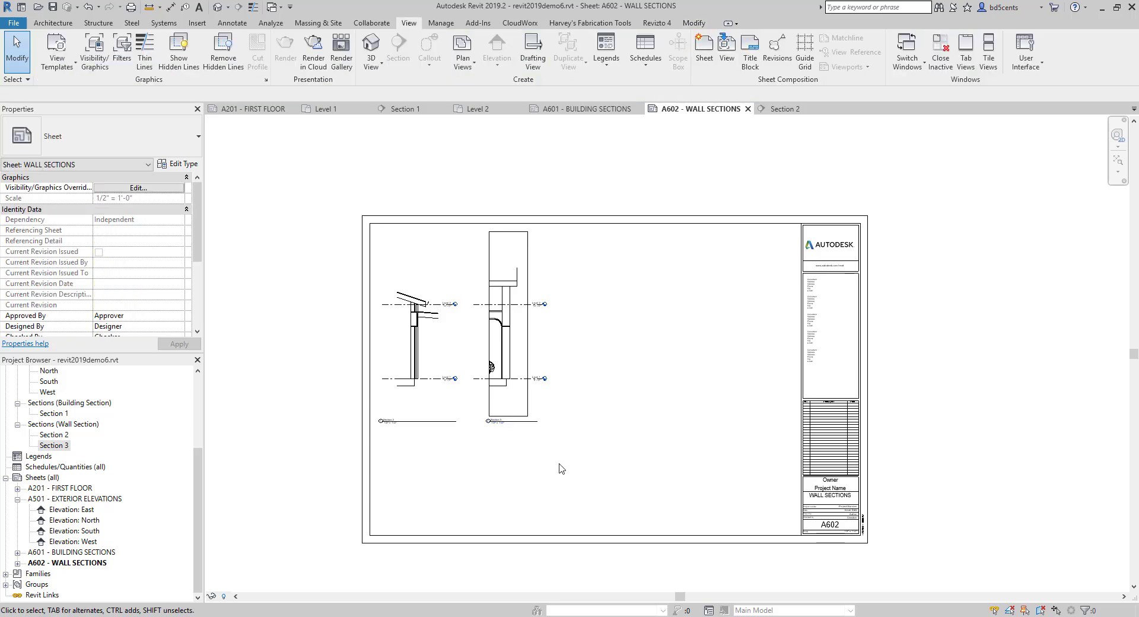
- Activate the Section 3 viewport, set its detail level to Medium, and return to the sheet
click(497, 385)
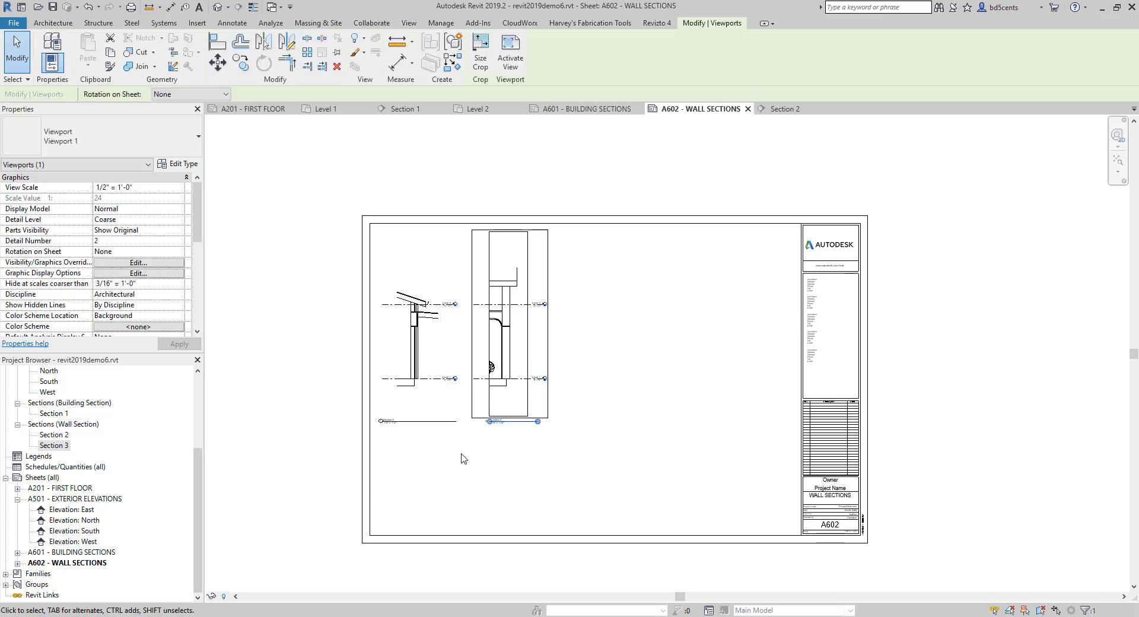
click(431, 383)
double_click(501, 383)
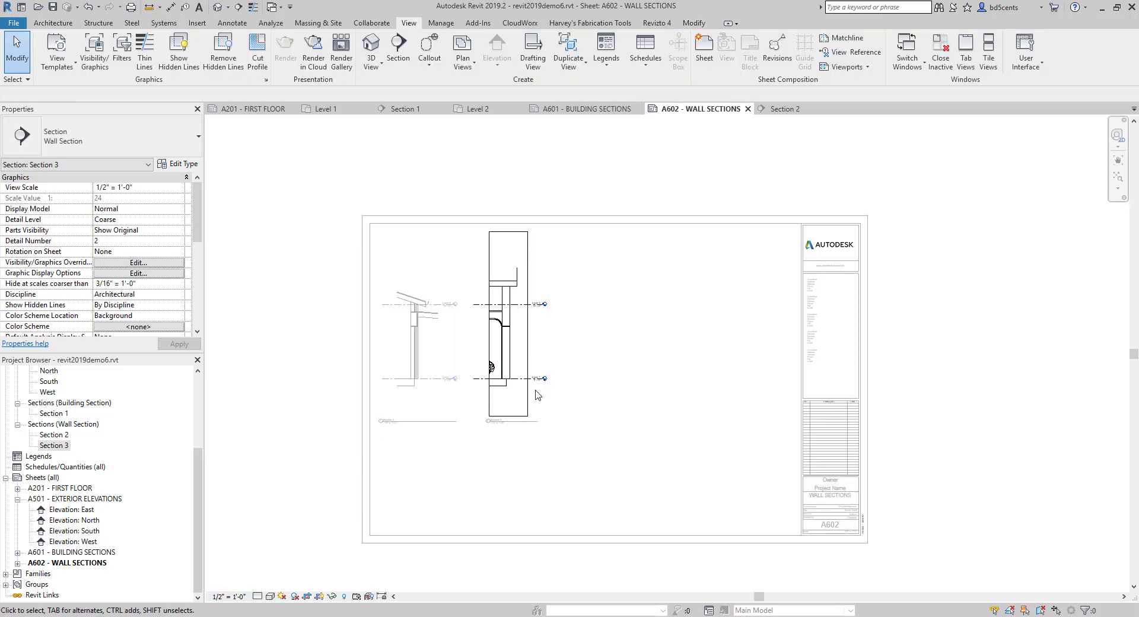
click(231, 596)
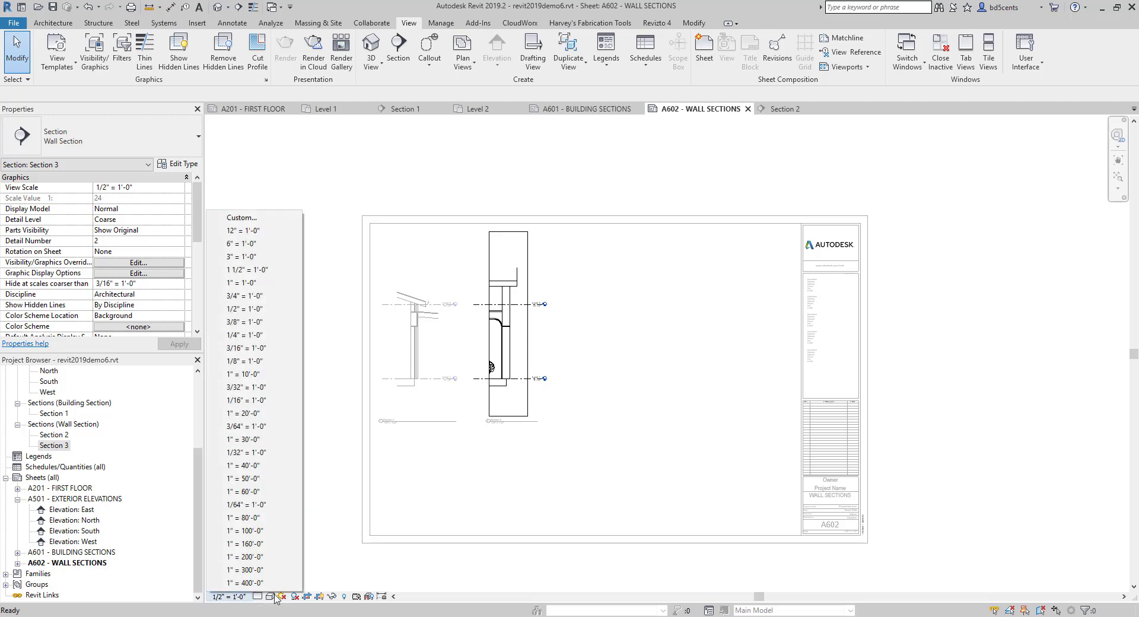
click(257, 596)
click(273, 571)
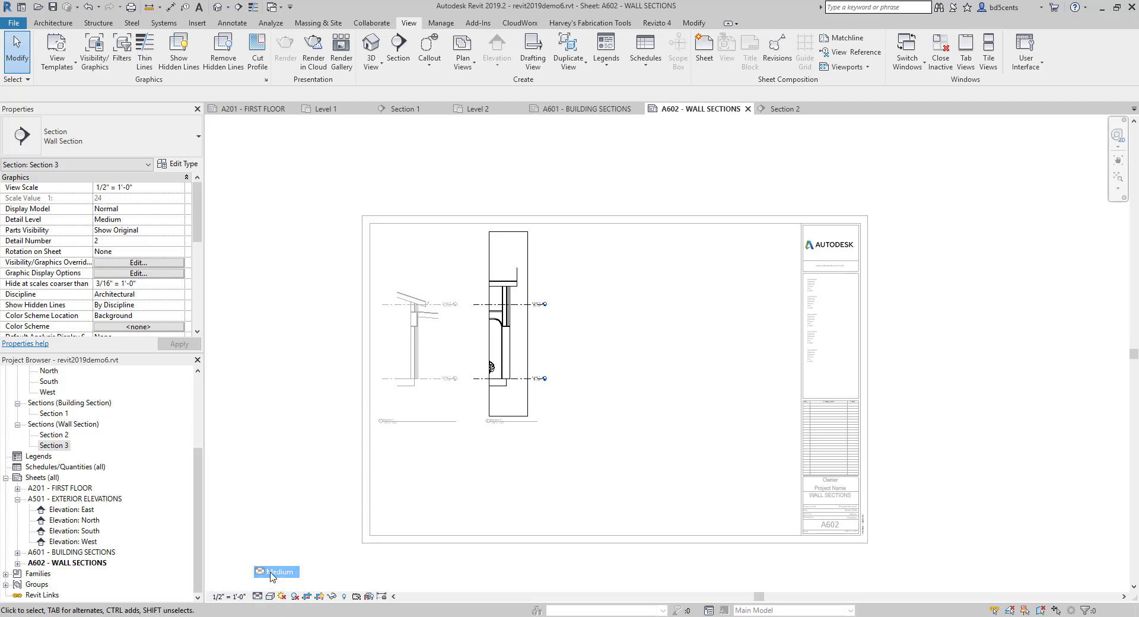
double_click(475, 470)
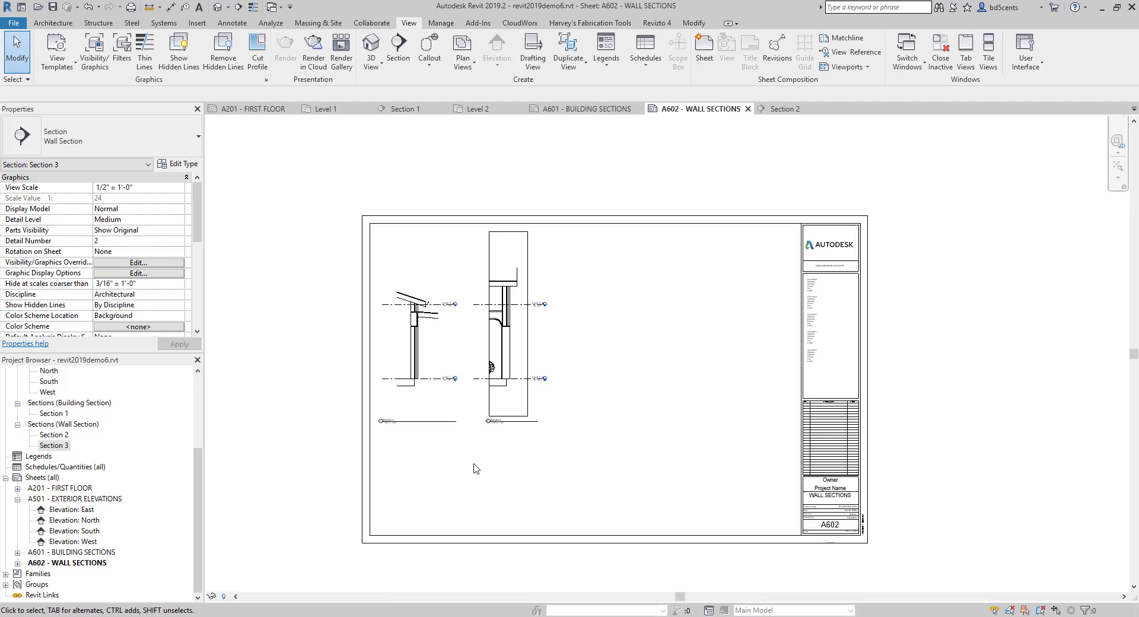
- Activate the Section 2 viewport, set its detail level to Medium, and return to the sheet
scroll(466, 313, up, 2)
middle_drag(447, 381, 492, 335)
double_click(460, 333)
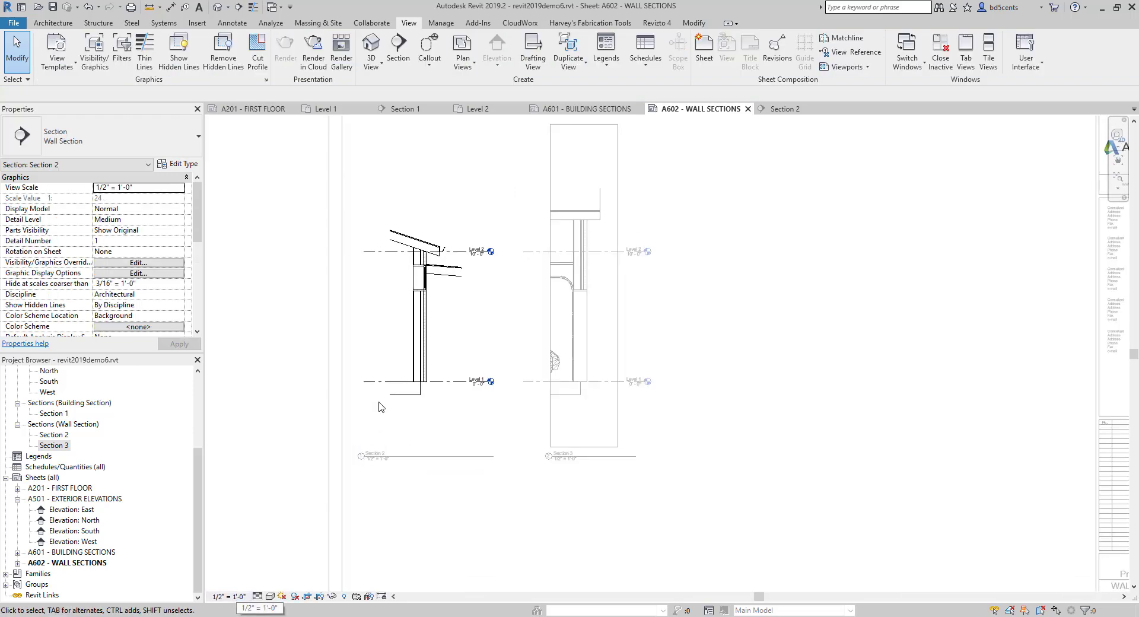
double_click(665, 491)
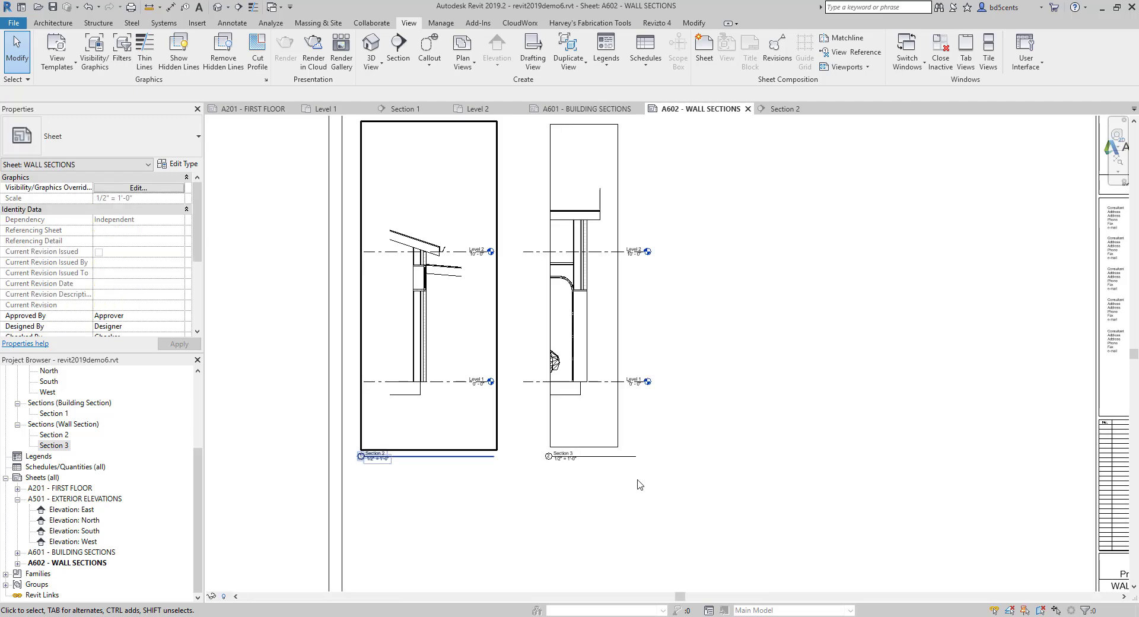
- Widen the Section 2 crop region to include the whole lower roof overhang, hide the crop boundary, and deactivate the view
scroll(455, 271, up, 1)
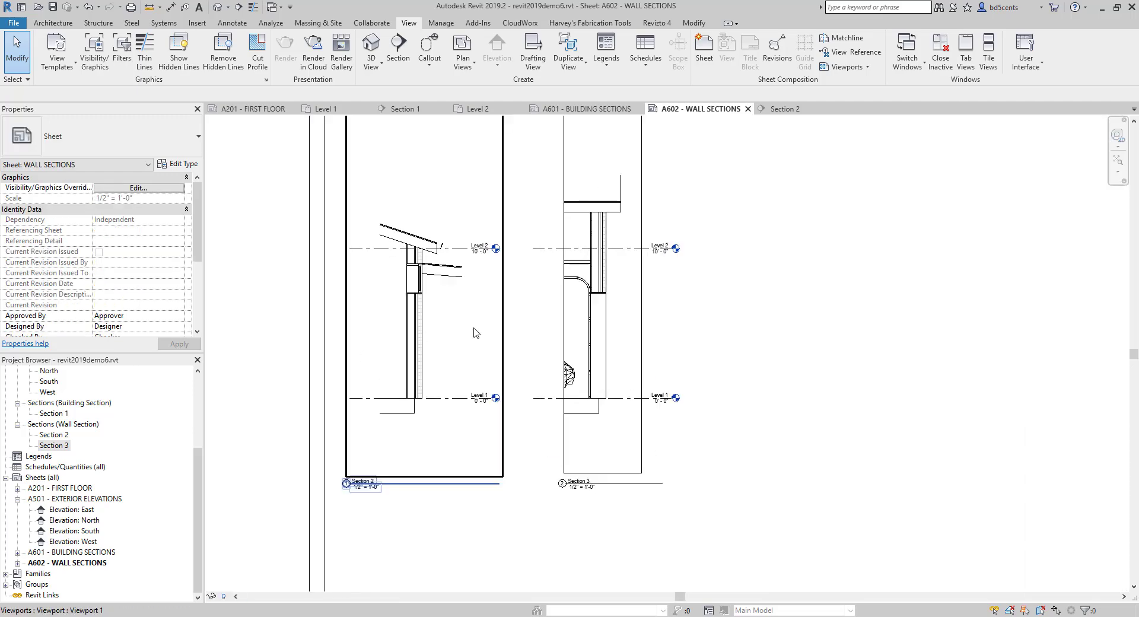
double_click(430, 331)
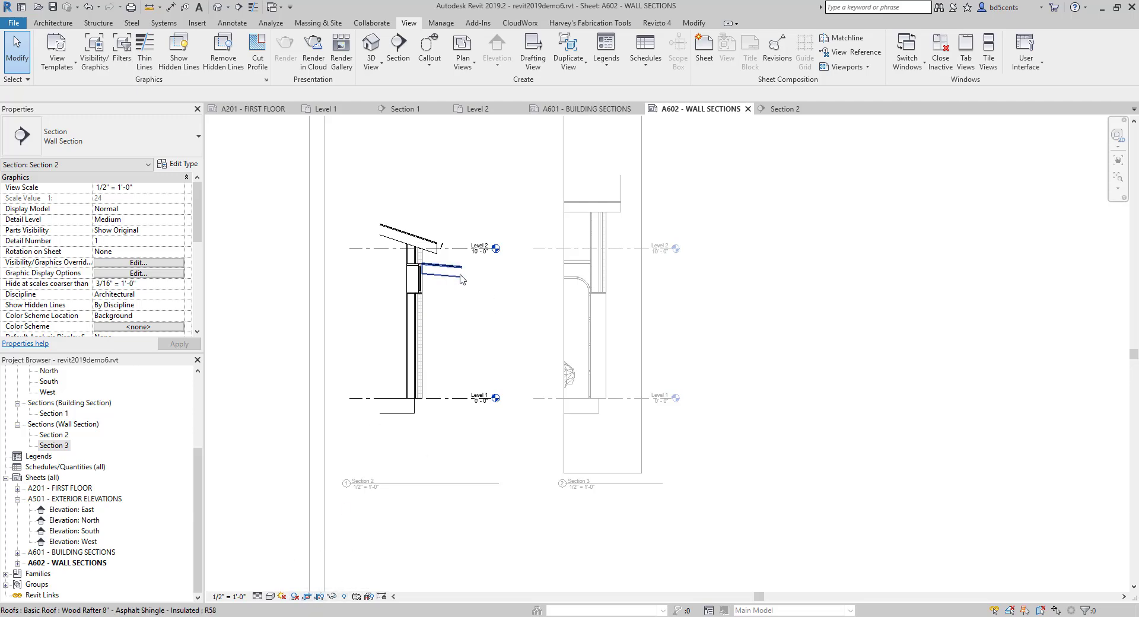
click(331, 596)
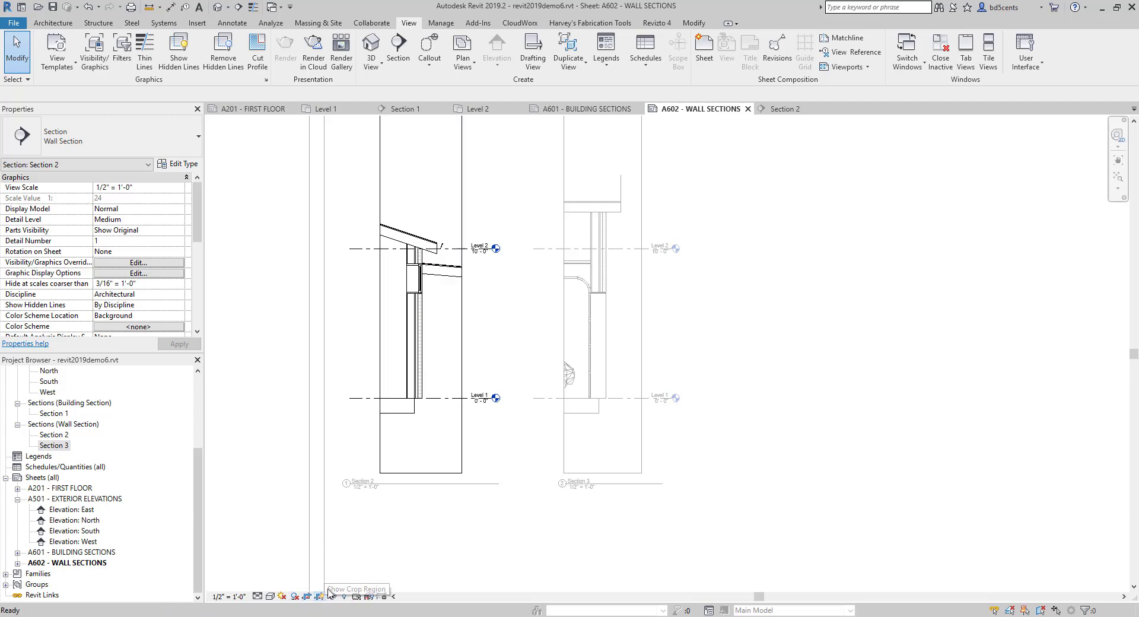
click(461, 343)
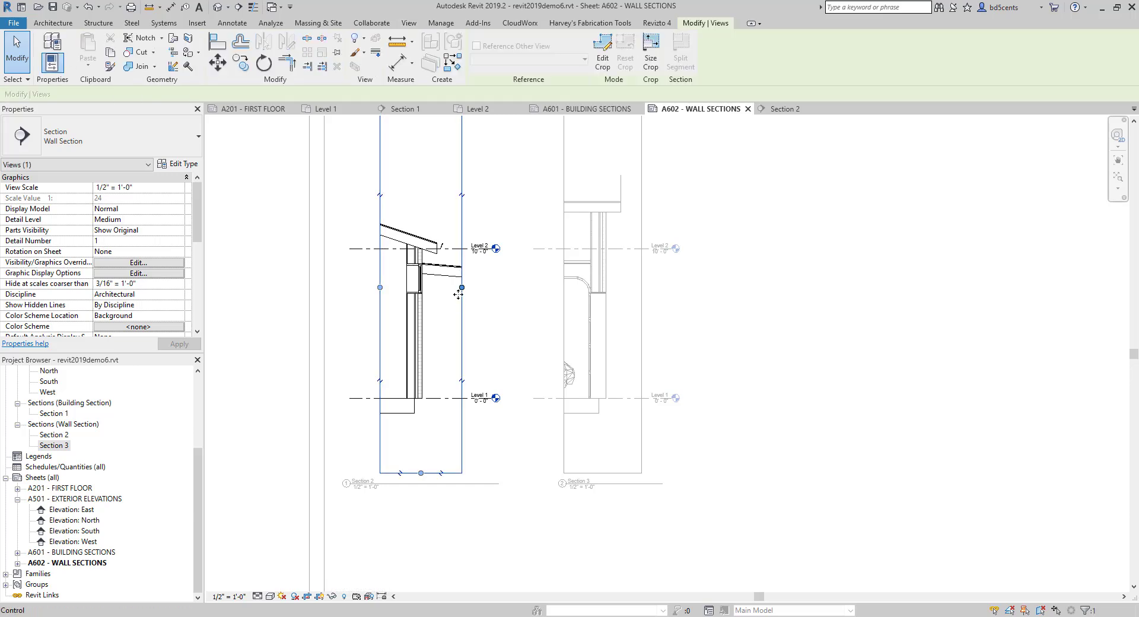
drag(462, 287, 493, 287)
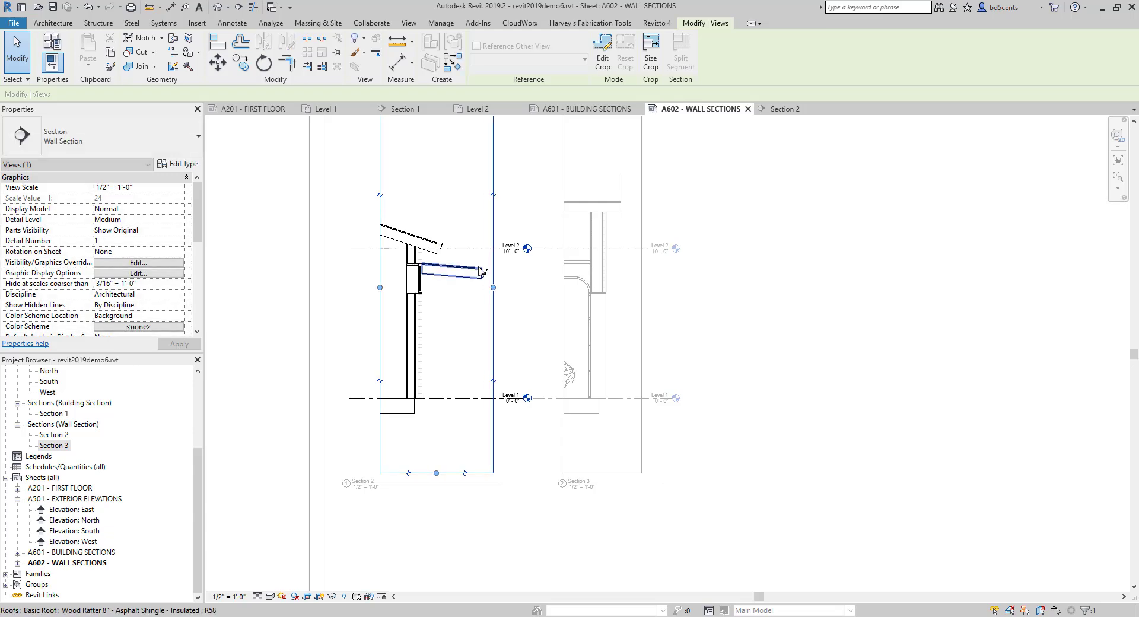
click(331, 596)
right_click(498, 348)
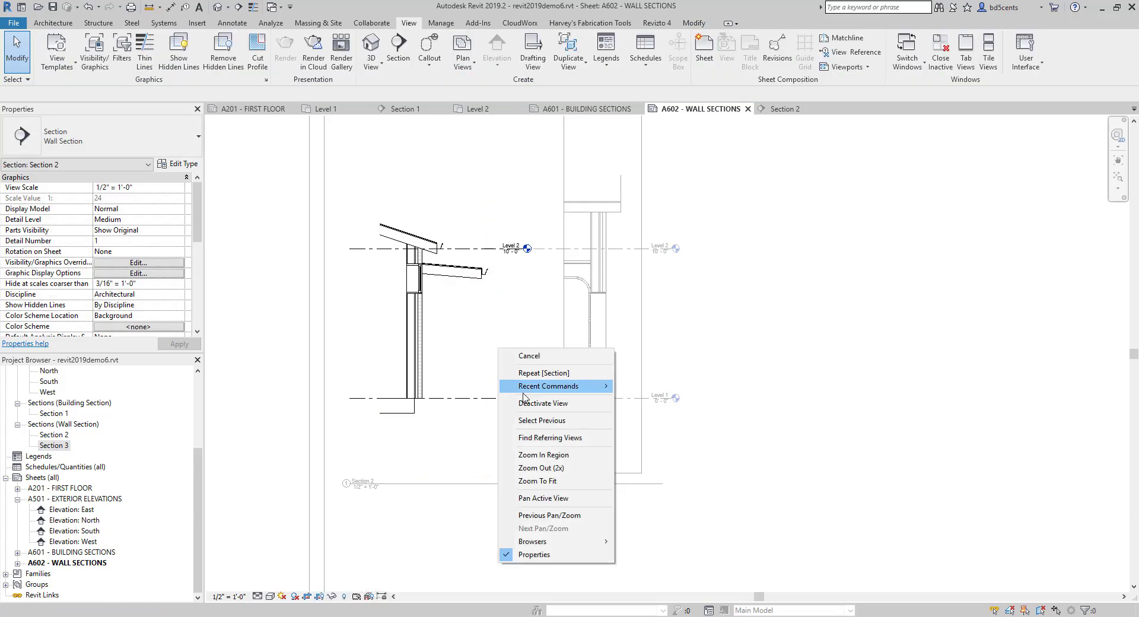
click(541, 404)
- Hide the crop region boundary of the Section 3 view and return to the sheet
double_click(542, 326)
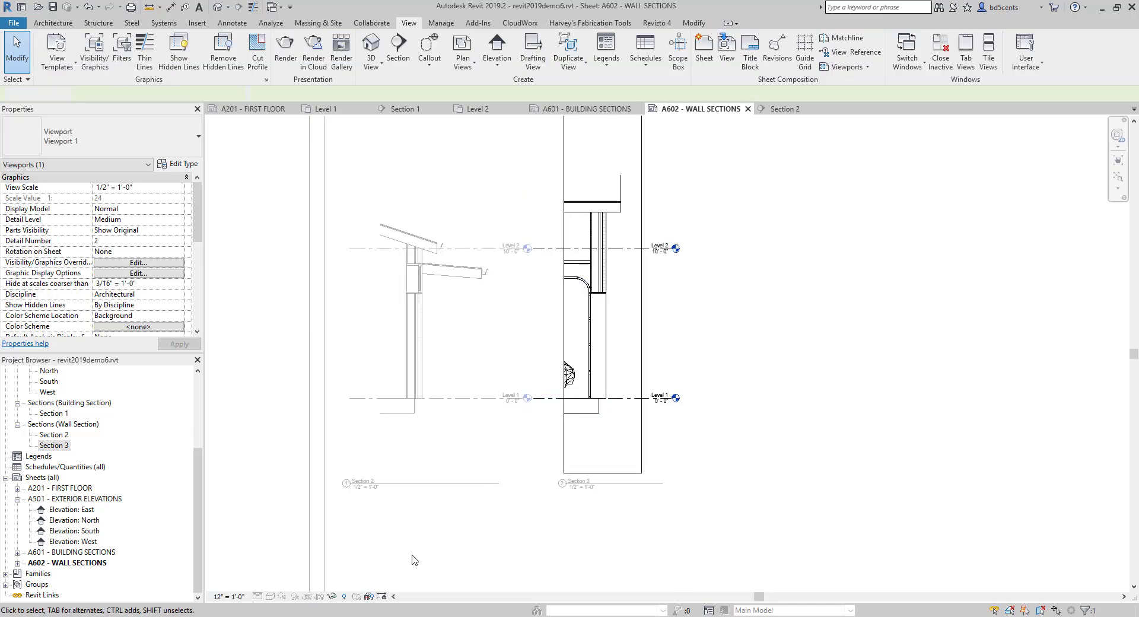
click(319, 597)
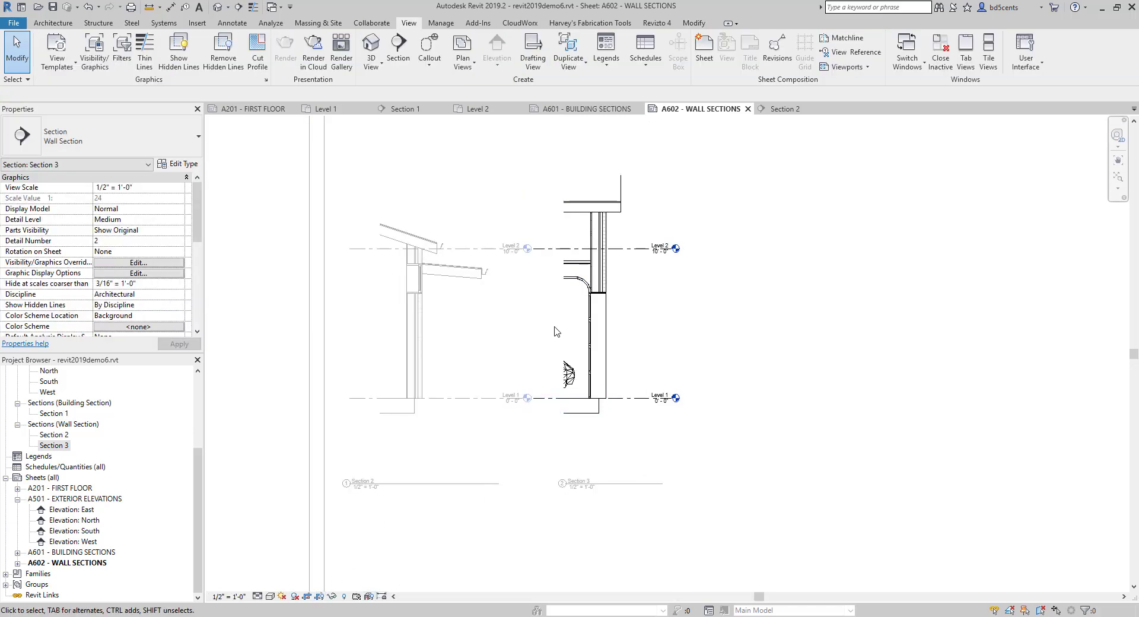
double_click(447, 346)
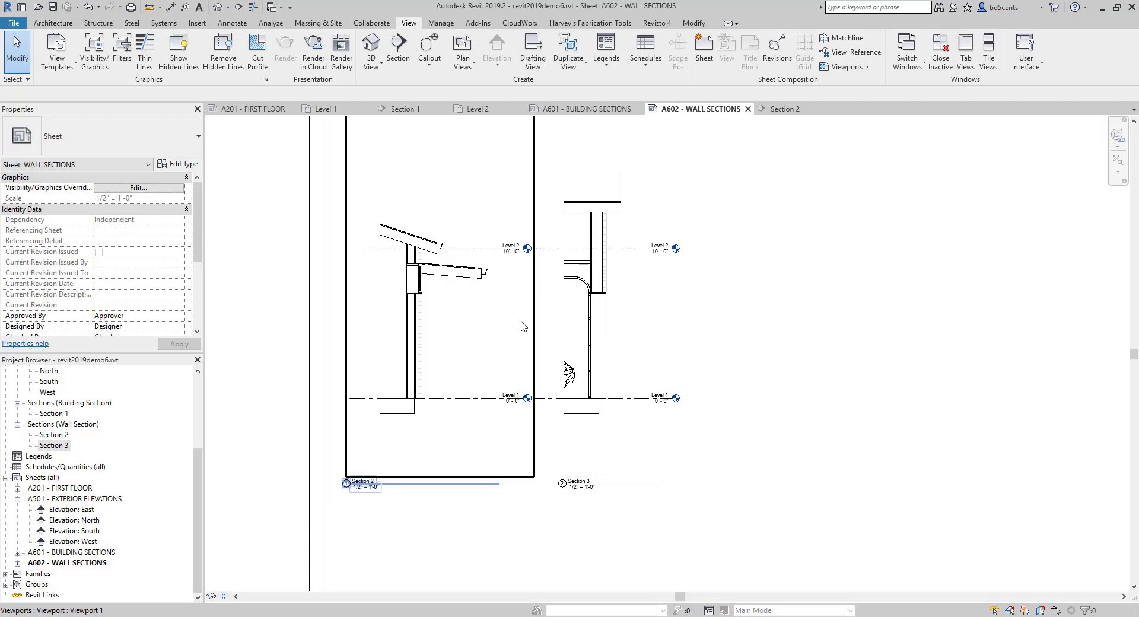
- Move the Section 3 viewport farther from the first wall section, keeping their level lines aligned
click(614, 315)
drag(614, 315, 612, 324)
click(695, 359)
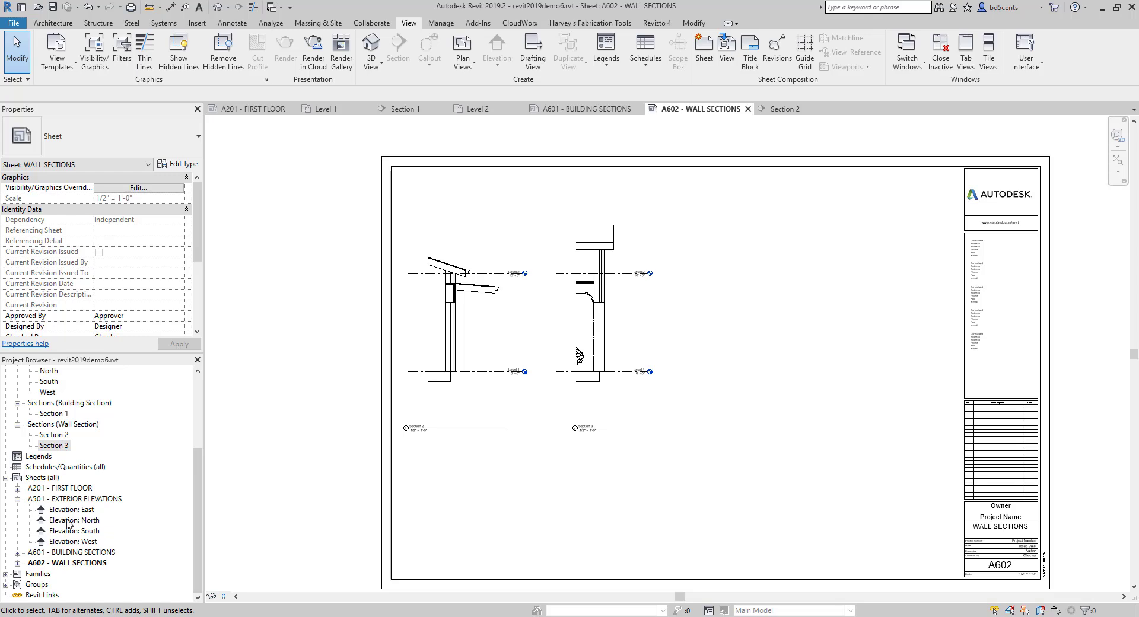
- On the Level 1 plan, delete the window cut by wall section 1/A602
scroll(61, 504, up, 4)
double_click(51, 392)
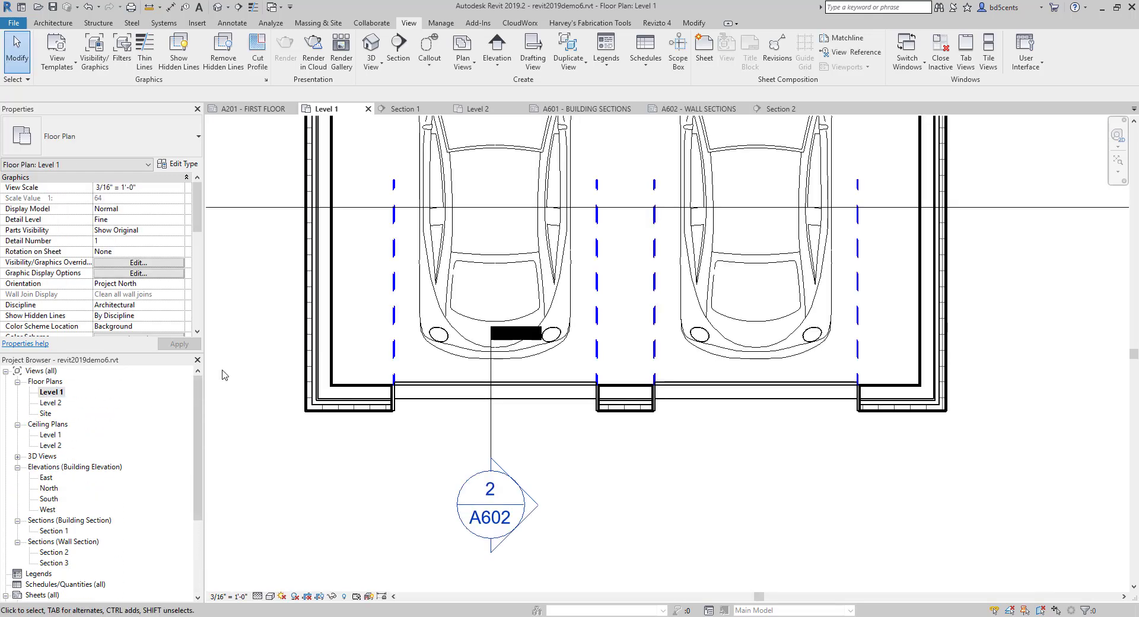
scroll(449, 363, down, 2)
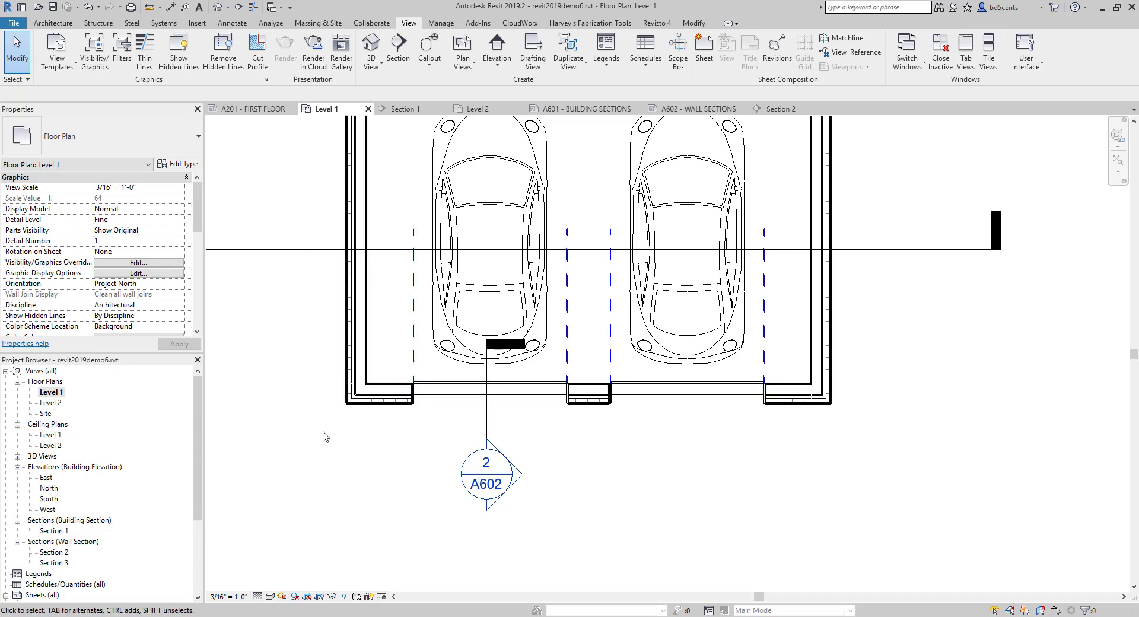
click(37, 467)
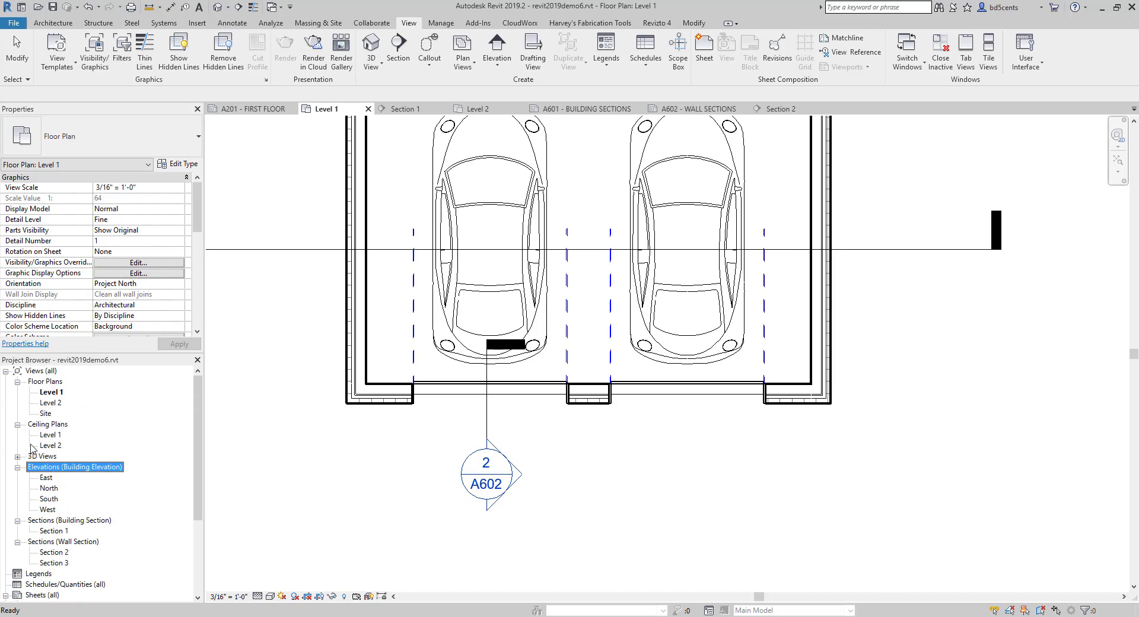
double_click(46, 396)
scroll(971, 259, down, 7)
middle_drag(967, 255, 637, 332)
scroll(644, 250, up, 8)
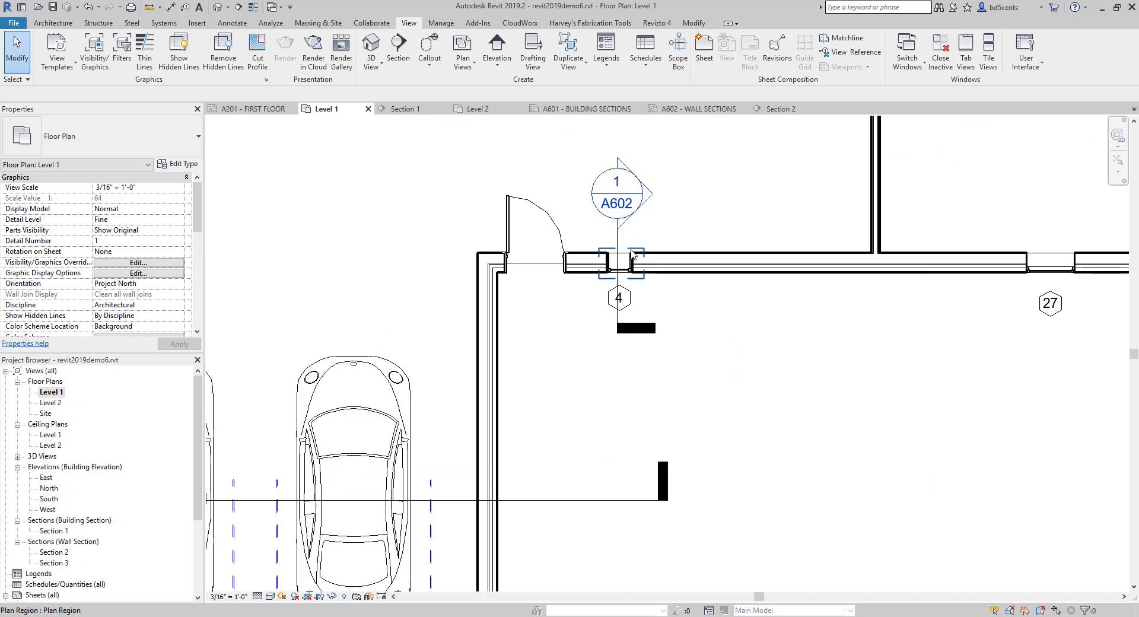
click(604, 265)
key(Delete)
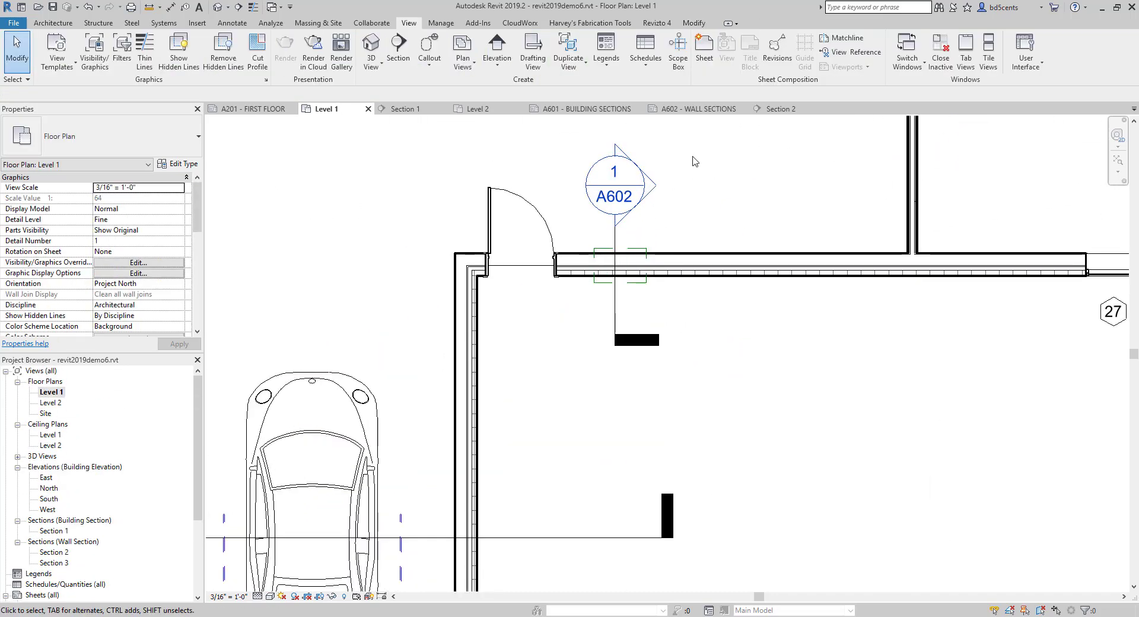
- Open sheet A602 - WALL SECTIONS, inspect the first wall section, and undo the window deletion
scroll(40, 516, down, 4)
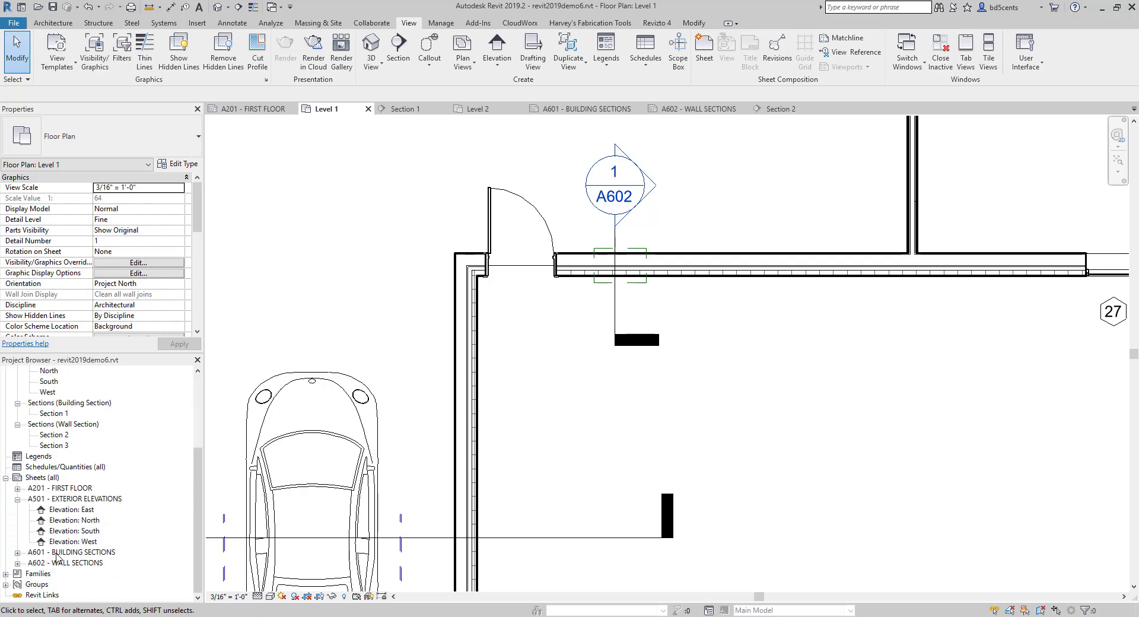
double_click(66, 562)
scroll(453, 316, up, 5)
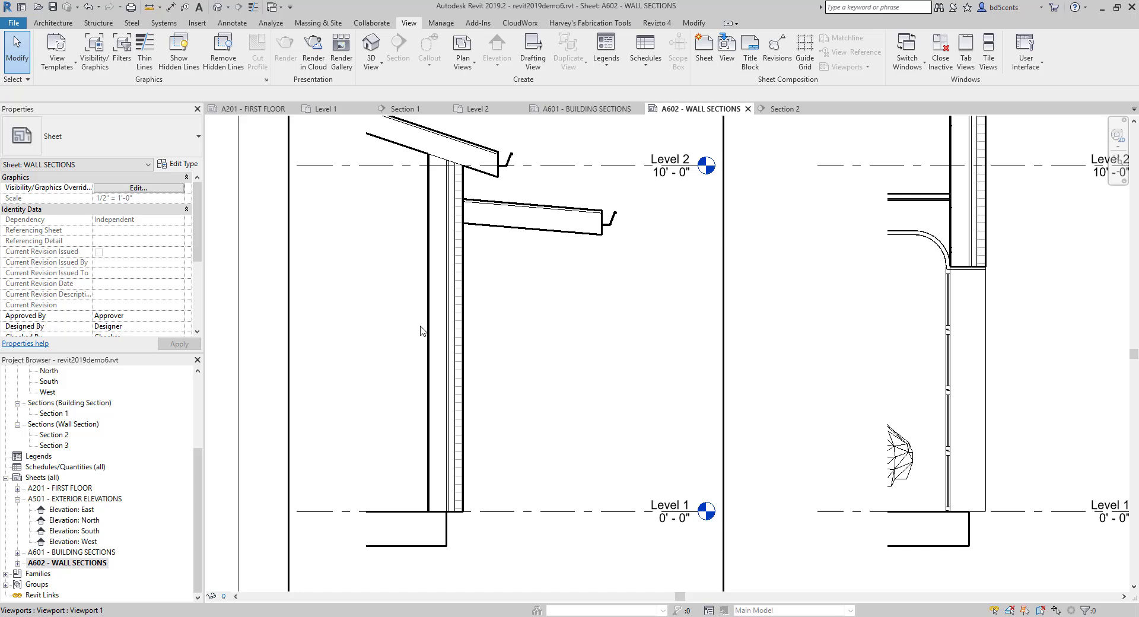
key(ctrl+z)
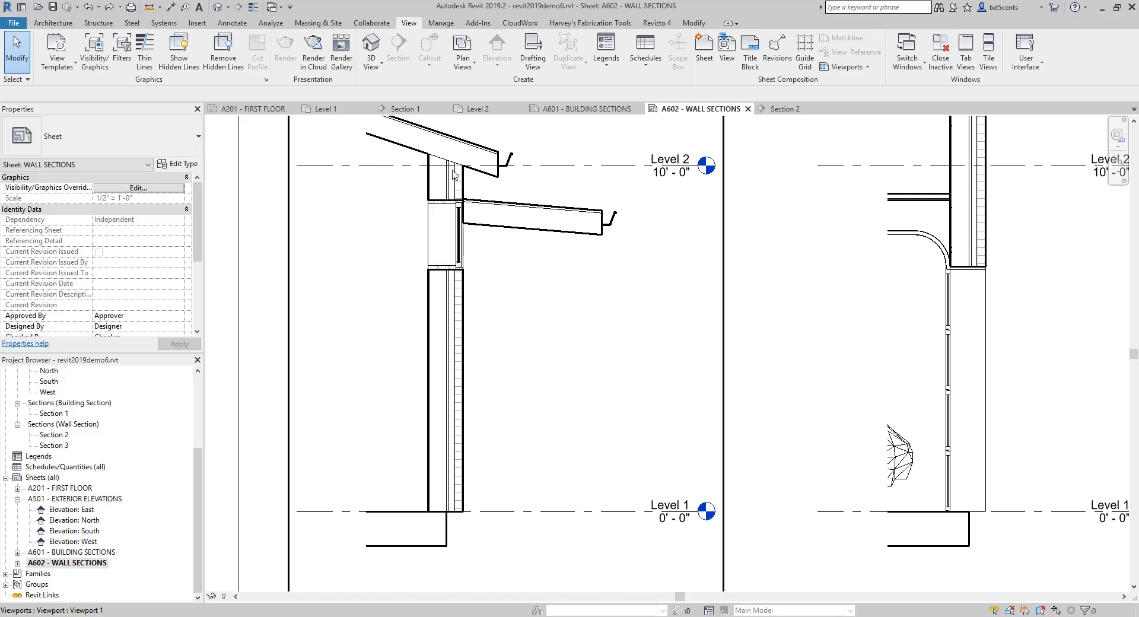
- Activate the first wall section's view on the sheet and set the head height of its cut window to 8'
click(458, 235)
right_click(464, 240)
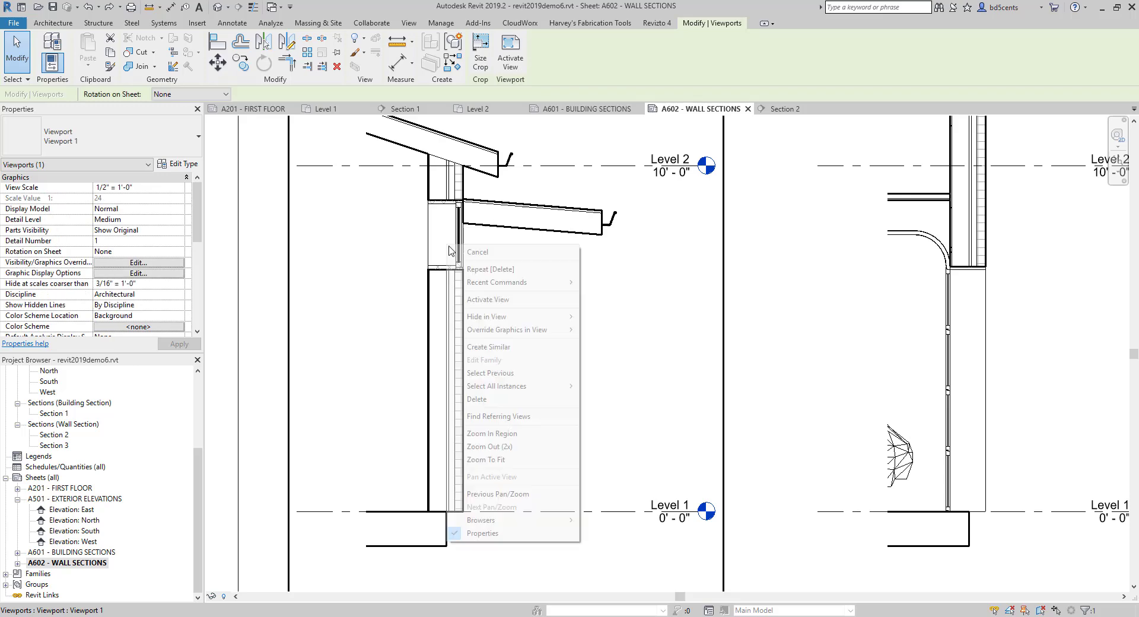
click(486, 298)
click(461, 254)
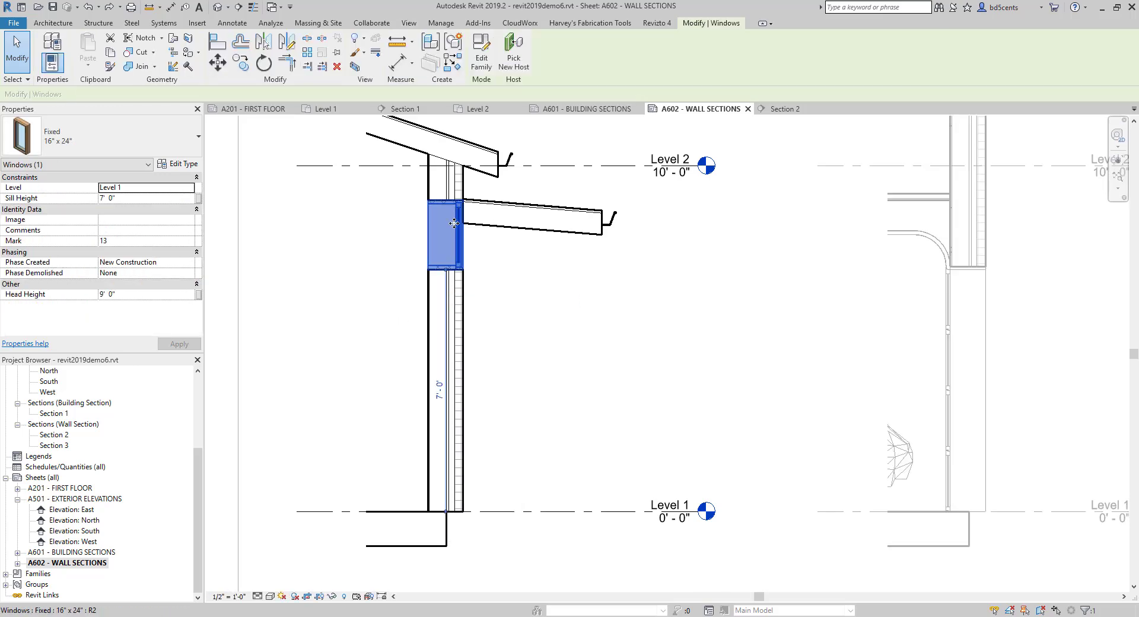
scroll(453, 226, up, 2)
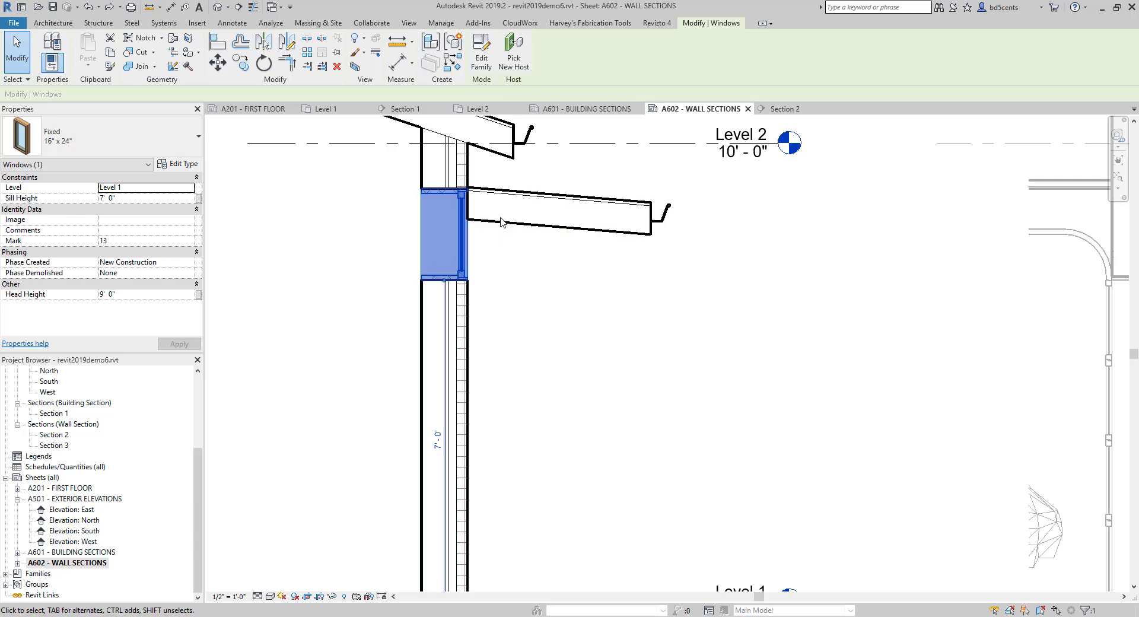
click(123, 295)
text(8)
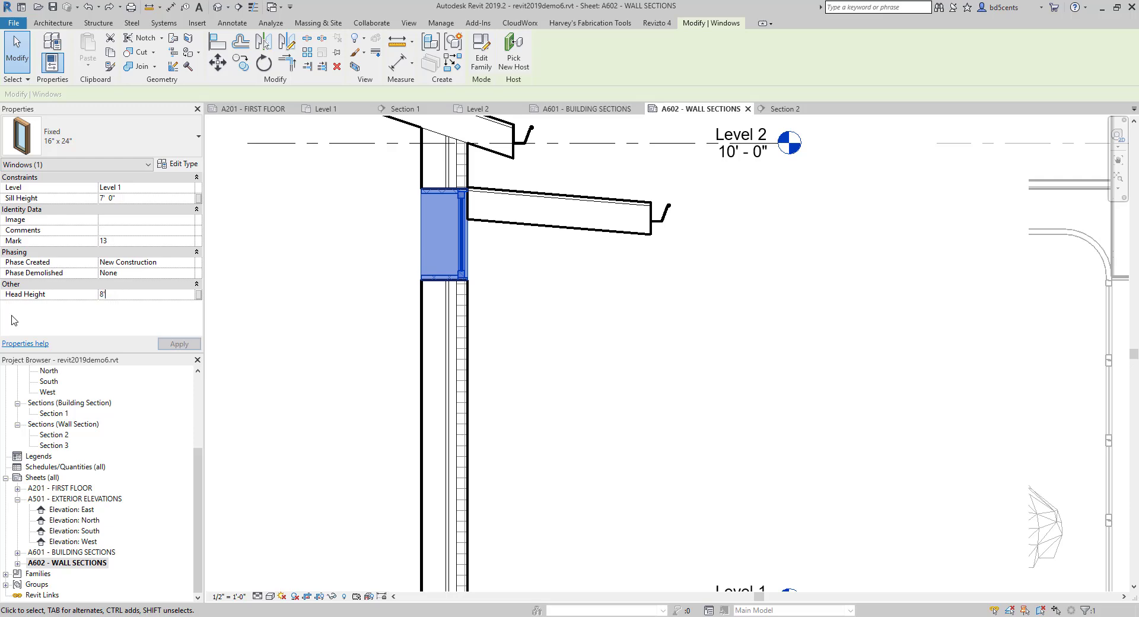
click(298, 284)
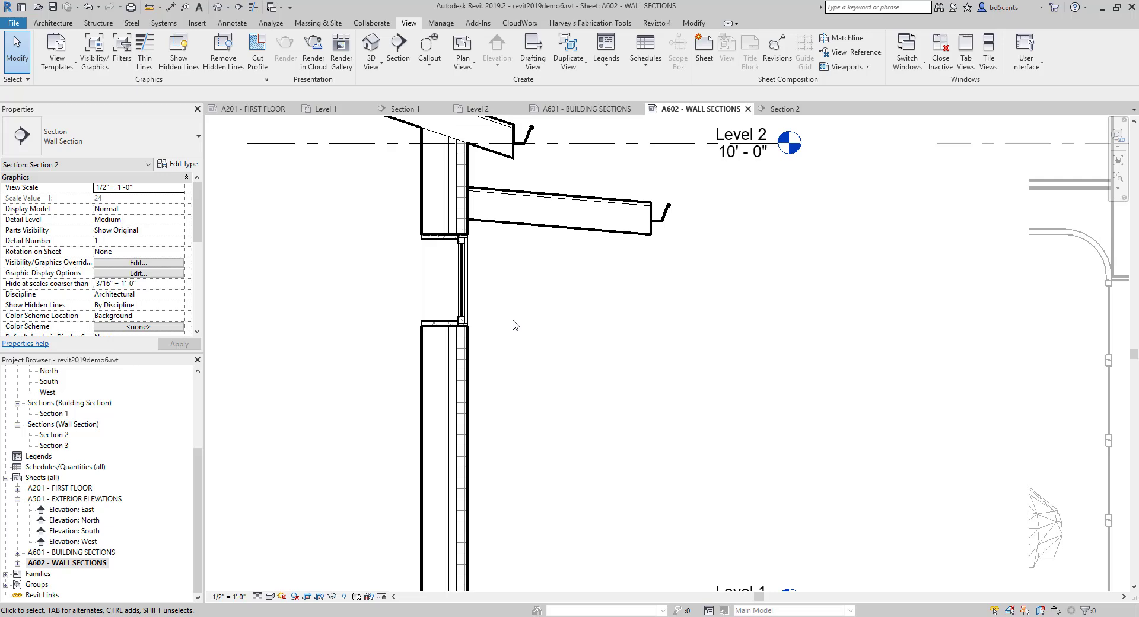
- Save the project as a new project file named revit2019demo7.rvt on the Desktop
click(15, 24)
mouse_move(45, 169)
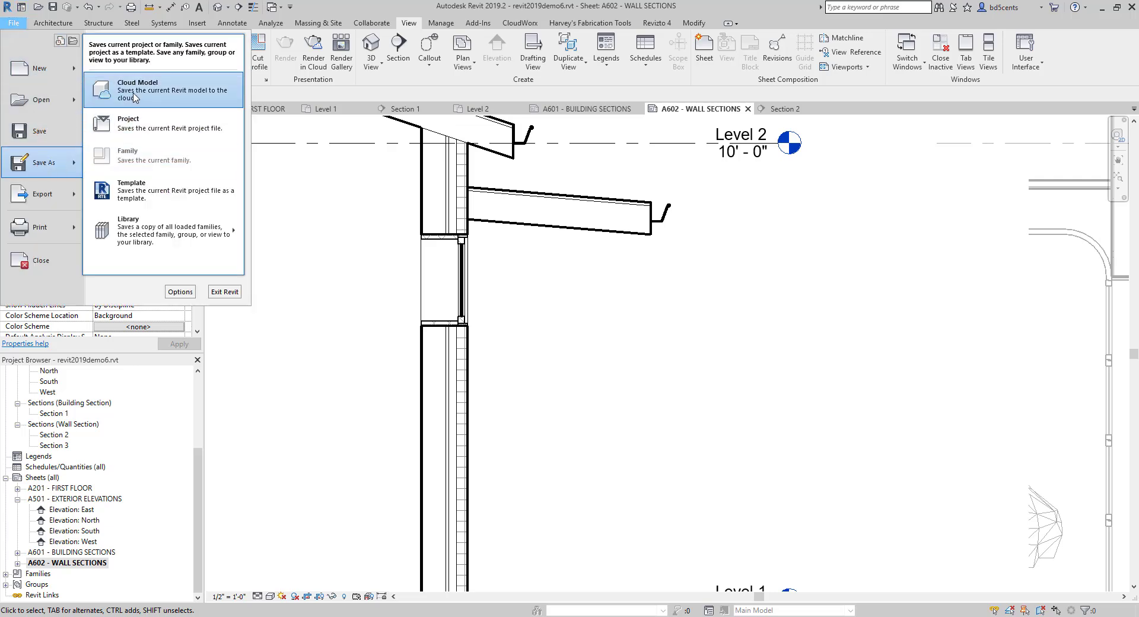
click(119, 107)
click(485, 383)
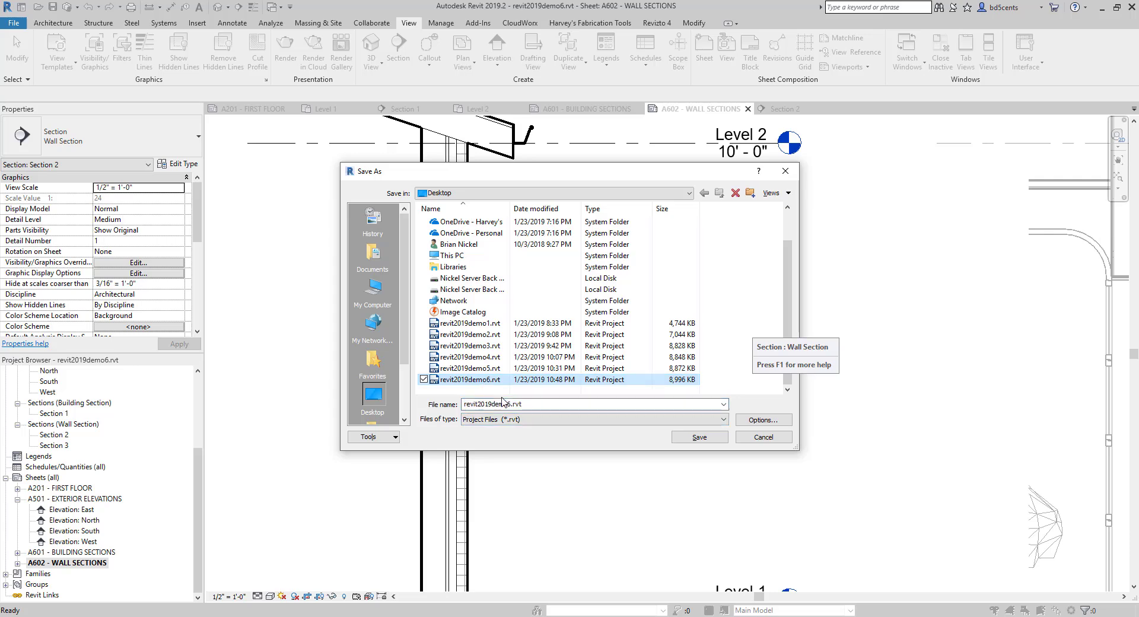
click(511, 405)
click(510, 405)
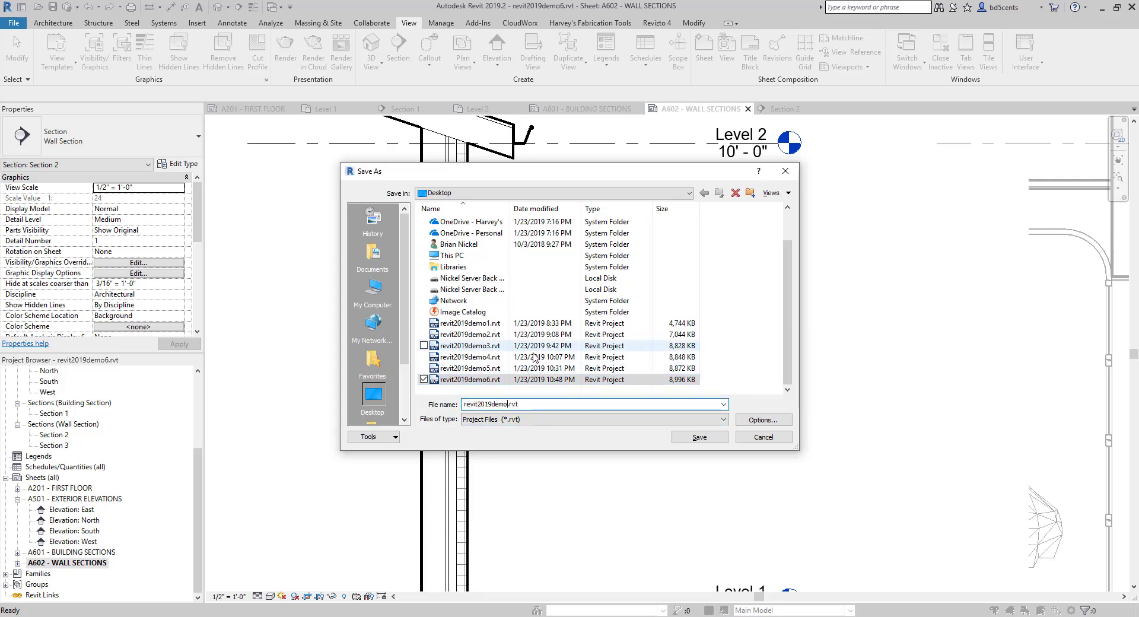
key(BackSpace)
text(7)
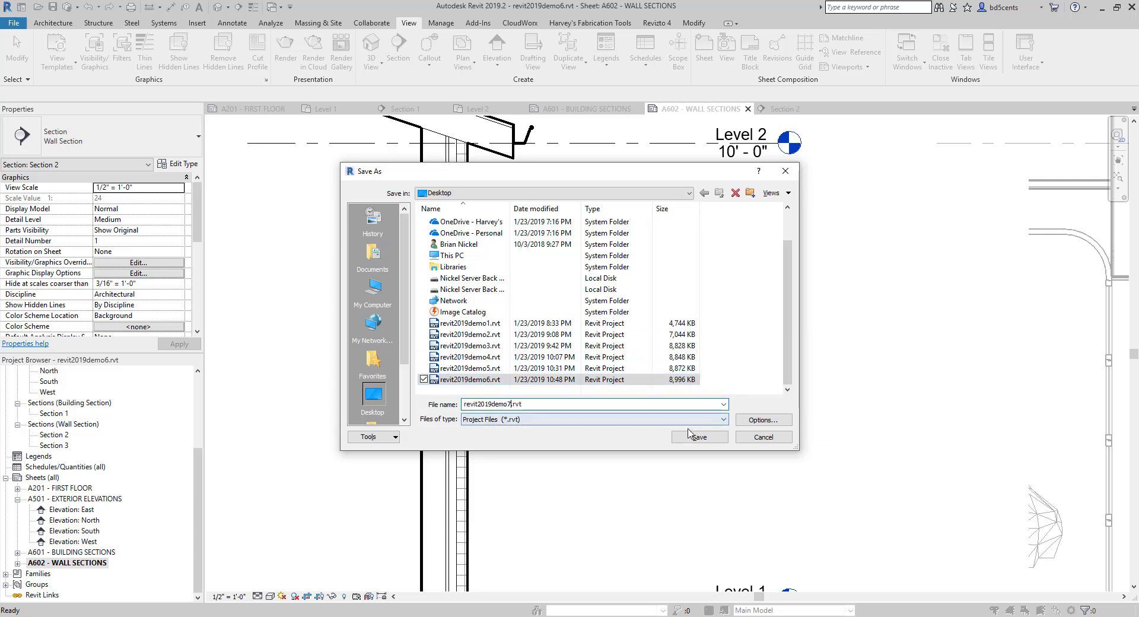